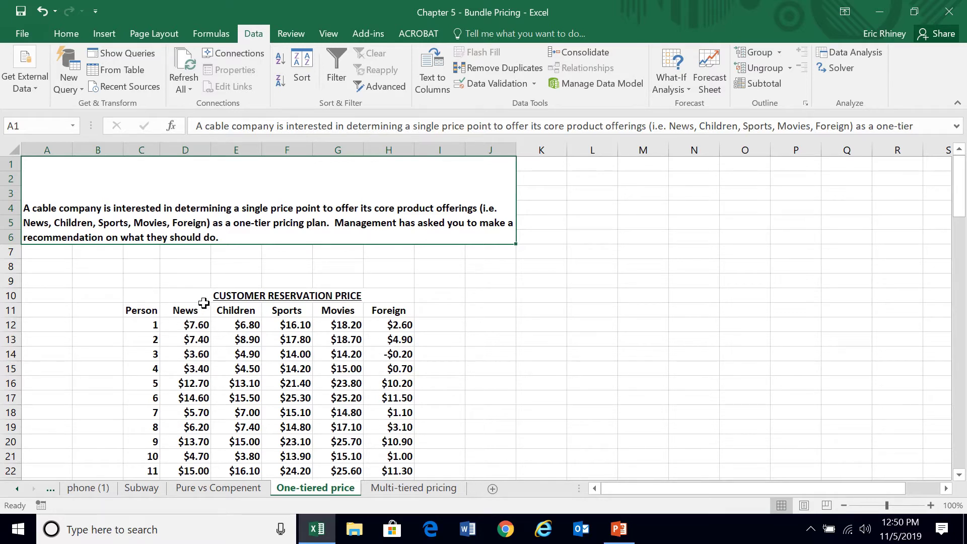
Enter the label "Price:" in cell B9 above the customer reservation price table
click(171, 267)
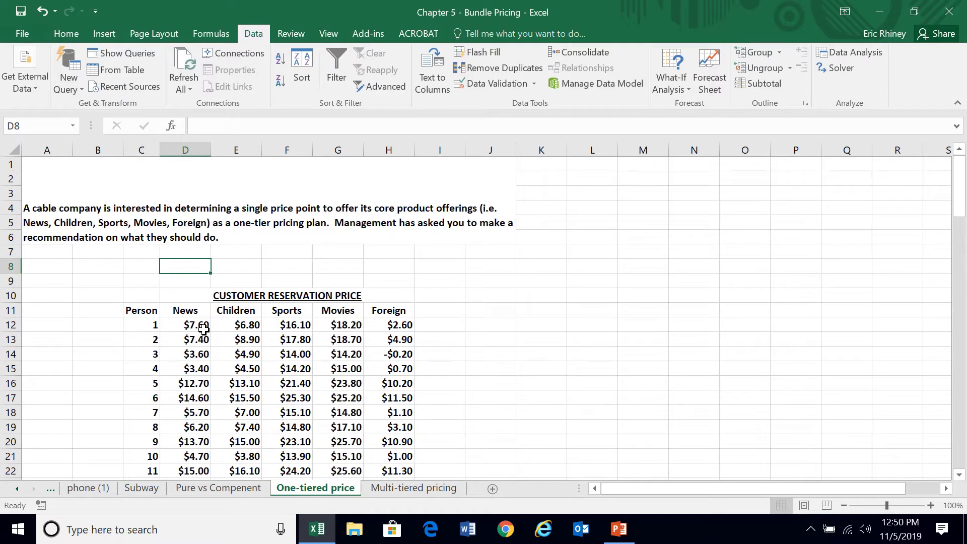
key(Left)
key(Left)
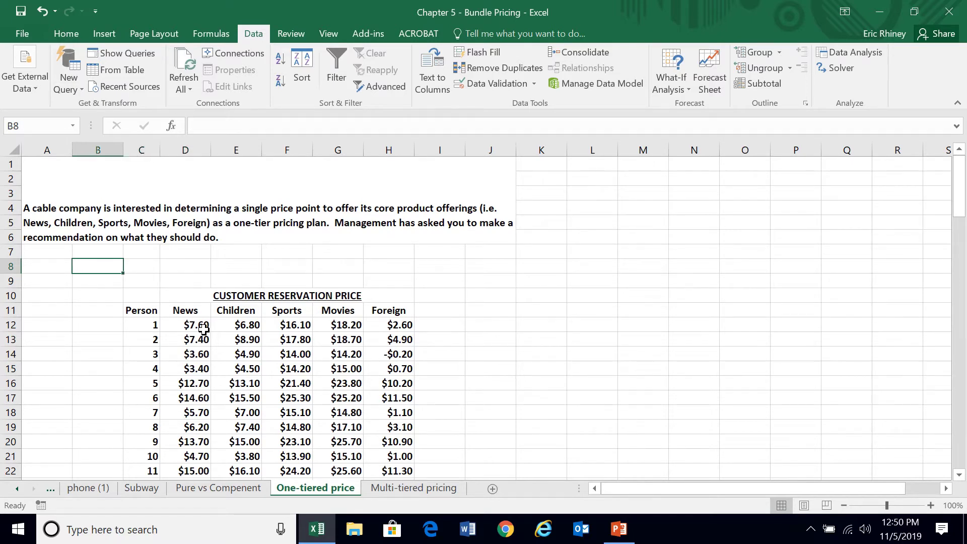
key(Down)
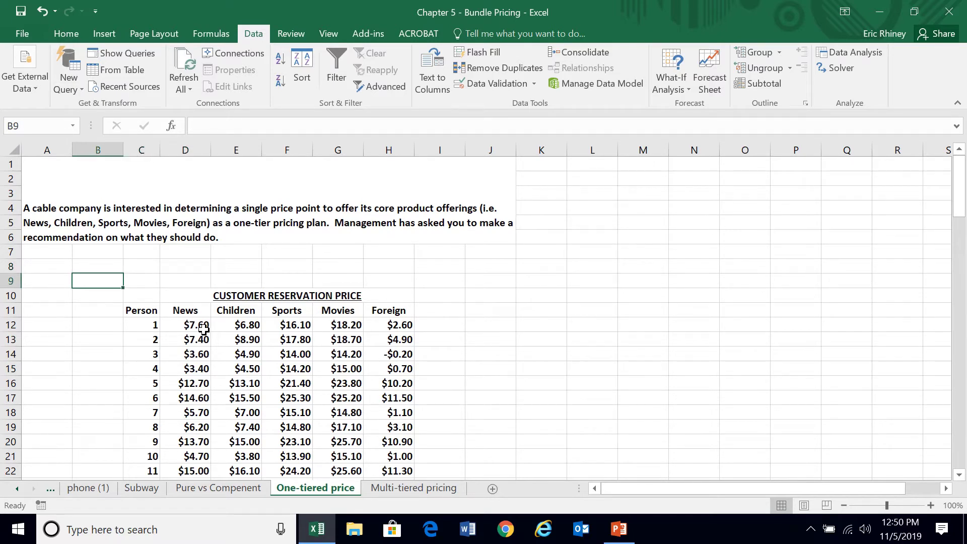
key(Up)
key(Down)
text(Pri)
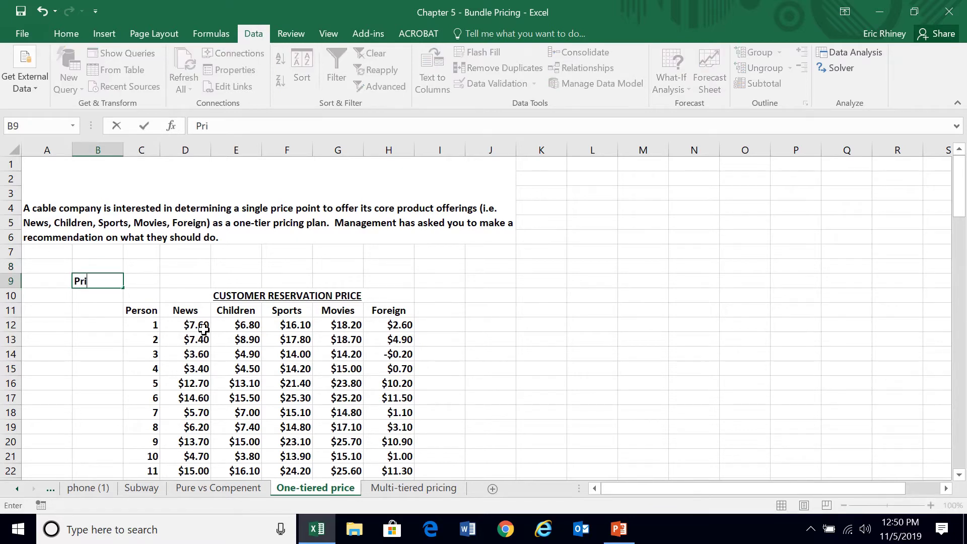
text(ce:)
key(Tab)
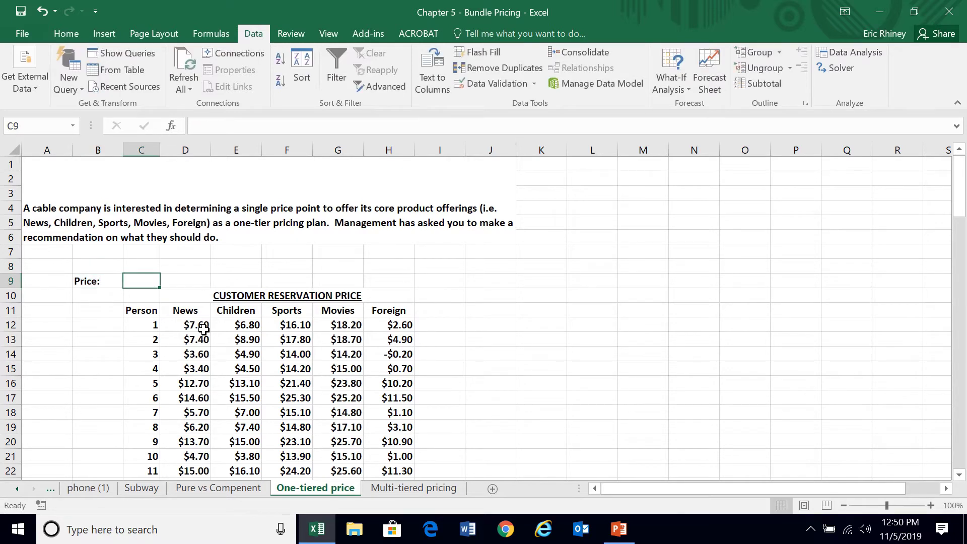
Set the price in cell C9 to $1.00 and fill the cell yellow
text($1.00)
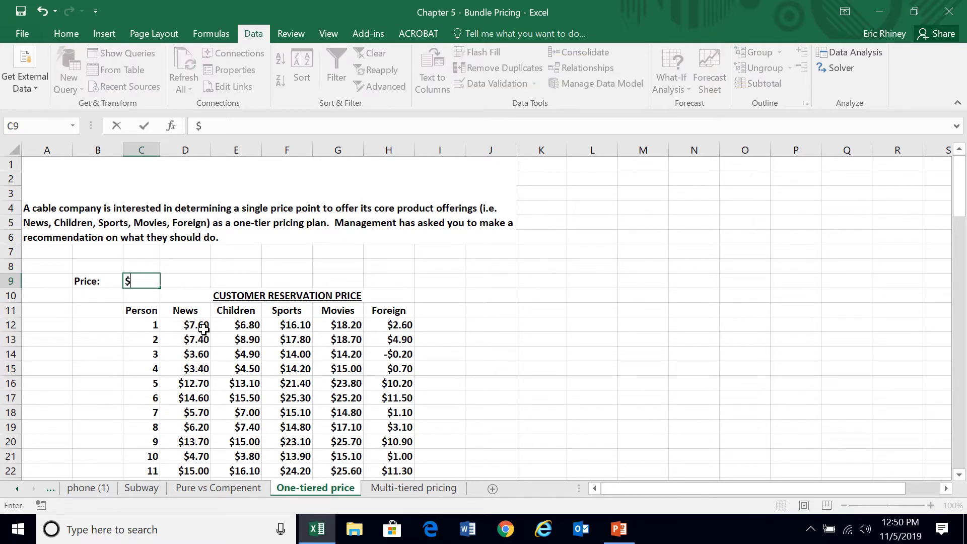
key(Return)
key(Up)
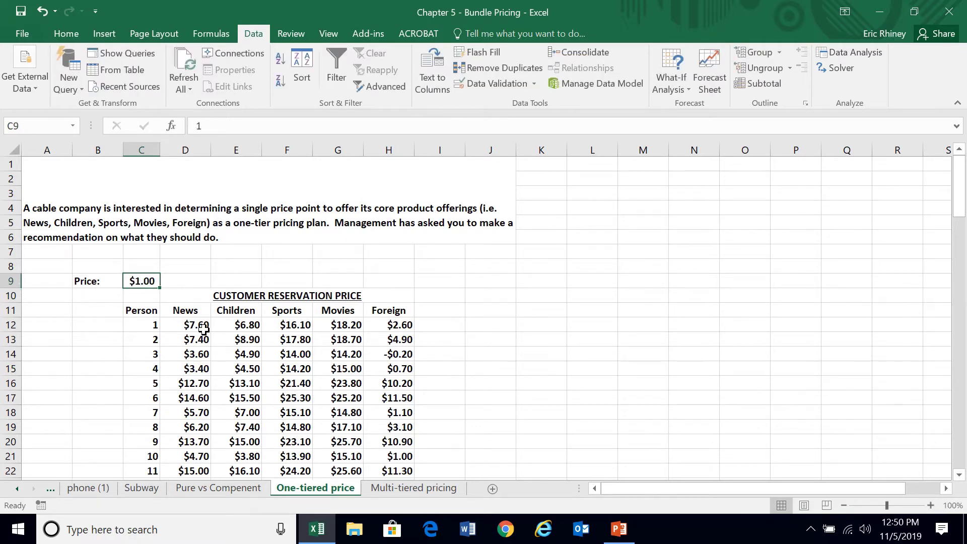
click(66, 33)
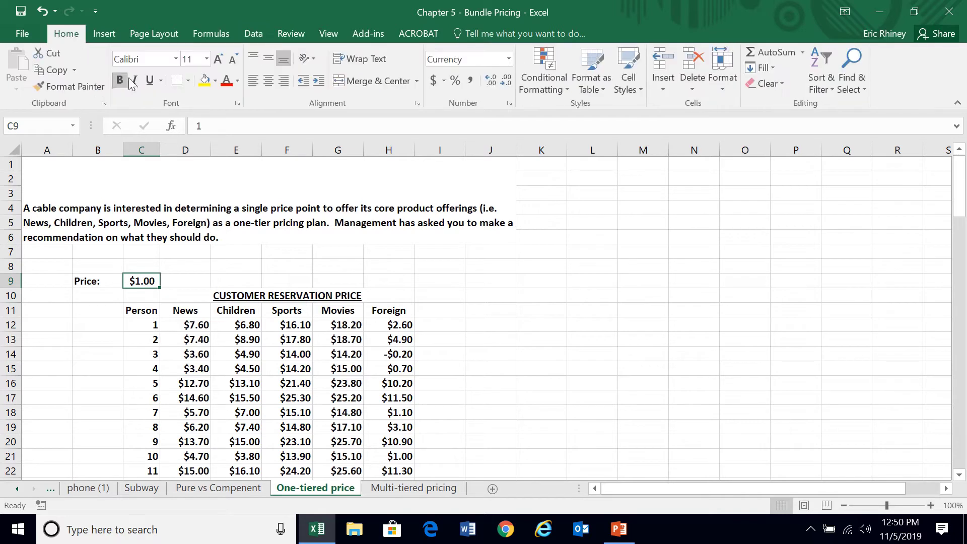
click(205, 80)
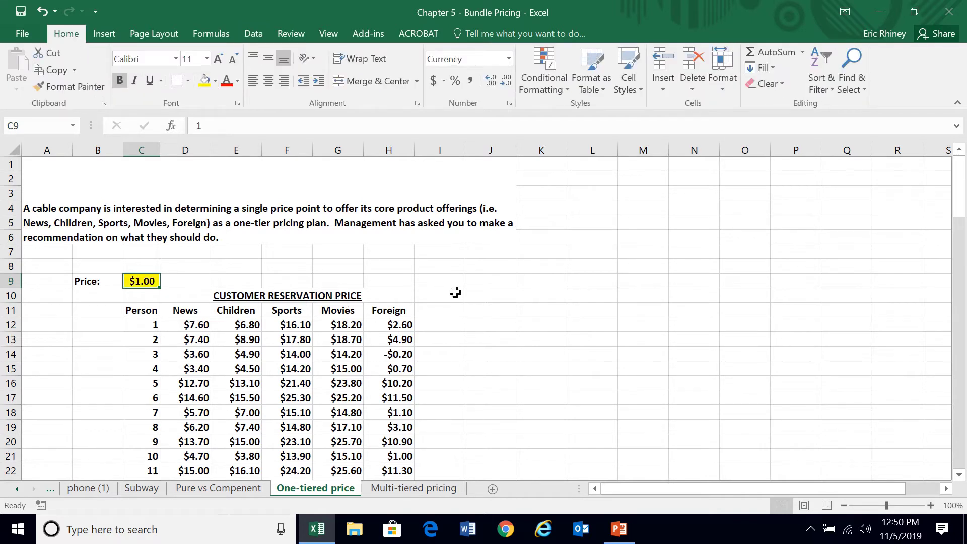
Copy the CUSTOMER RESERVATION PRICE title and its five category headers from D10:H11 to the adjacent range starting at I10
click(280, 291)
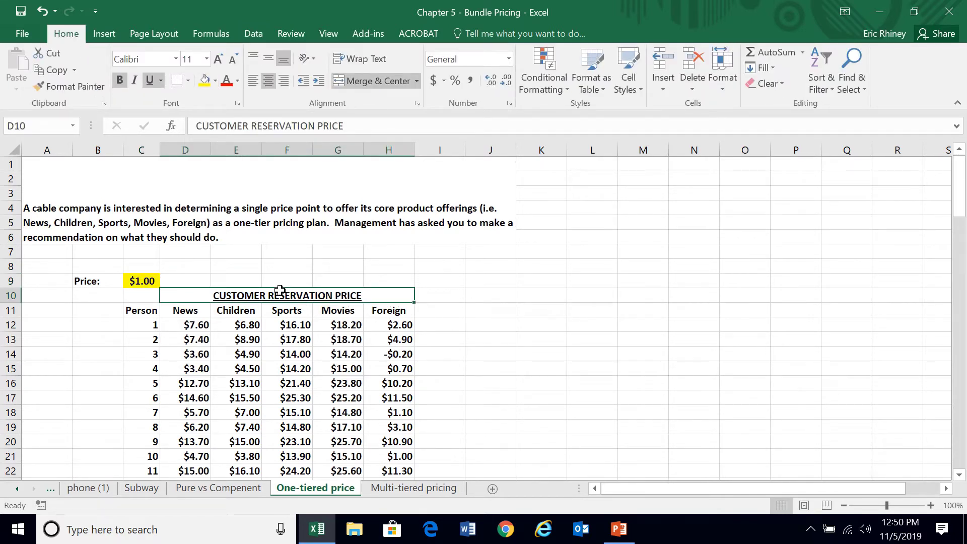
key(shift+Down)
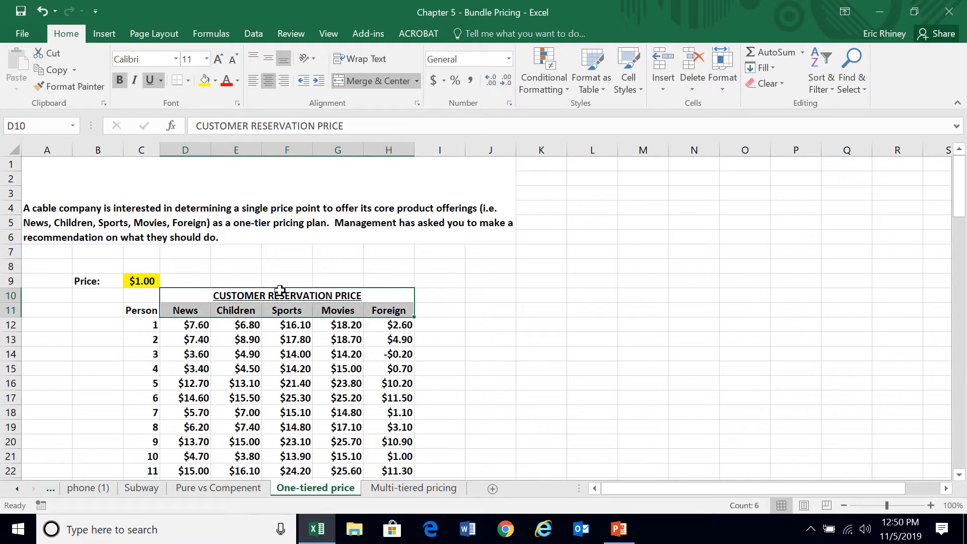
key(ctrl+c)
key(Right)
key(ctrl+v)
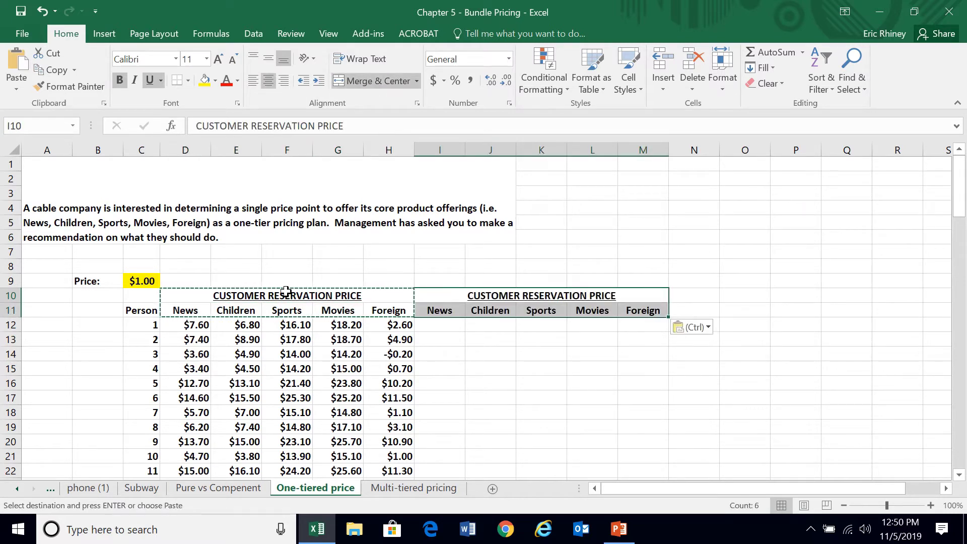
Change the copied title in I10 to "SURPLUS/DEFICIT RESERVATION PRICE"
click(476, 299)
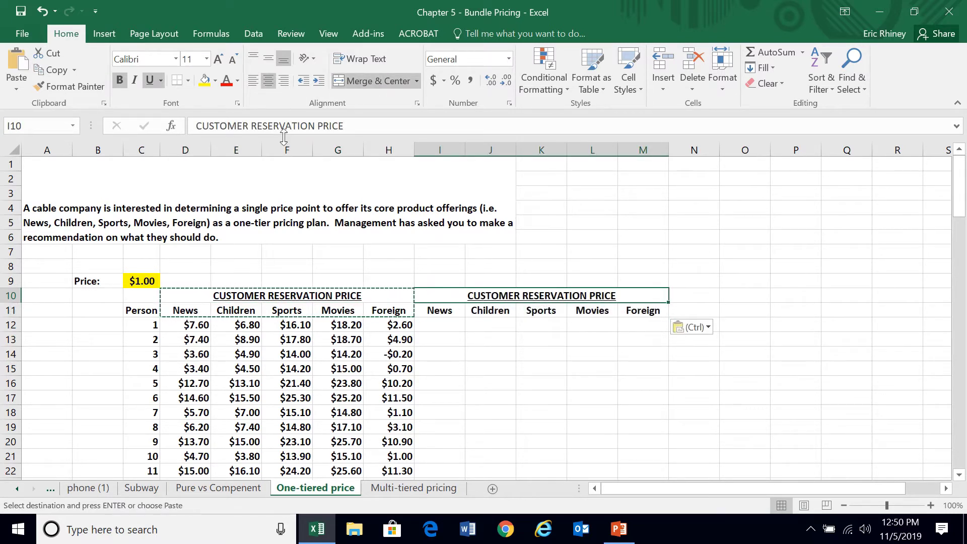
drag(197, 125, 247, 124)
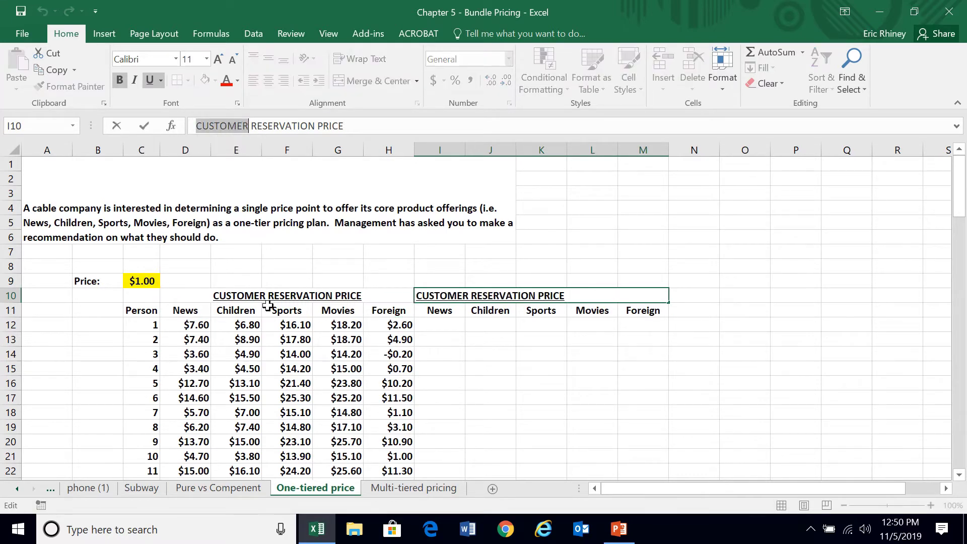
text(SUR)
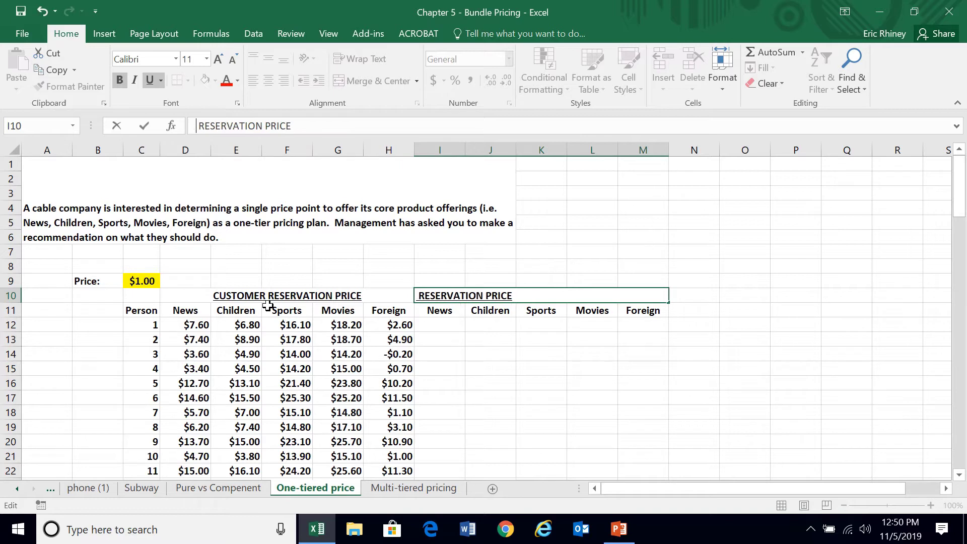
text(PLUS)
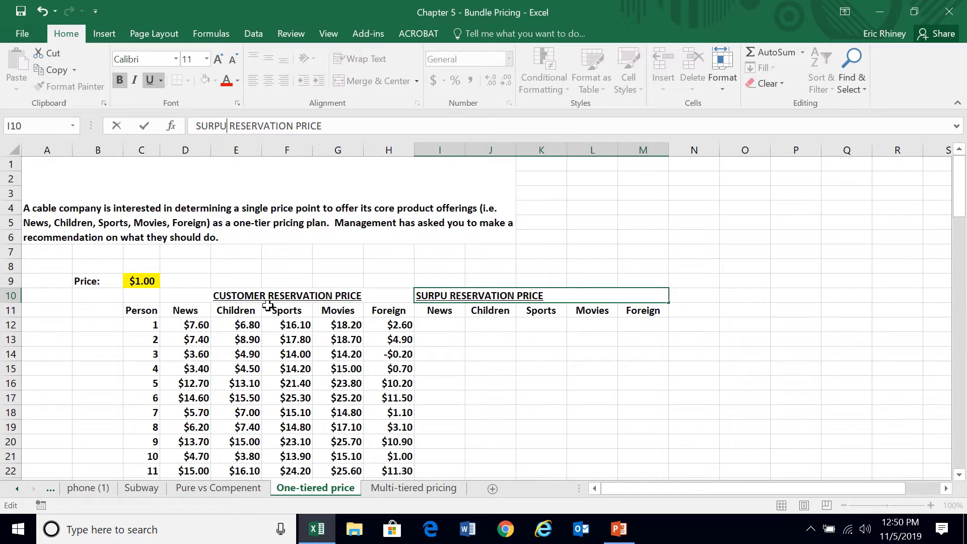
text(/DEFICIT)
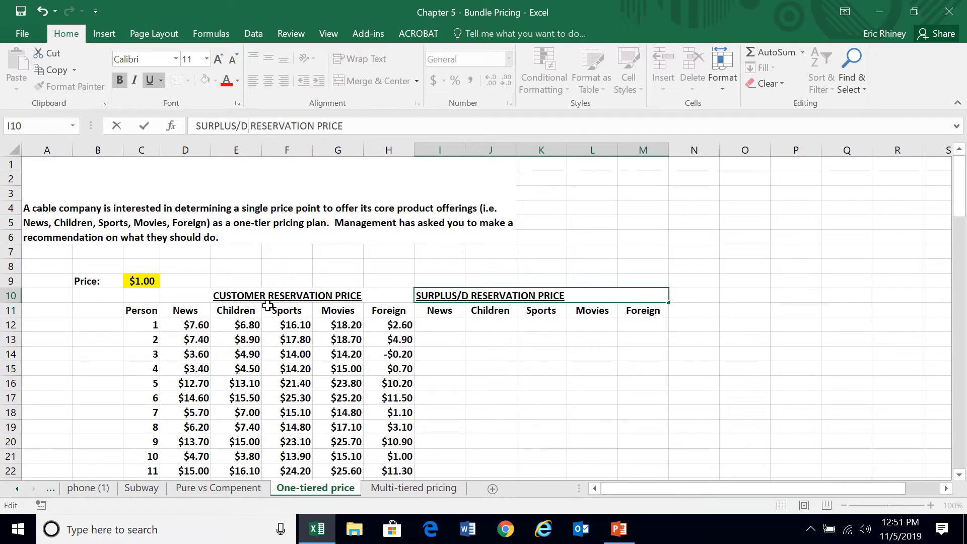
key(Return)
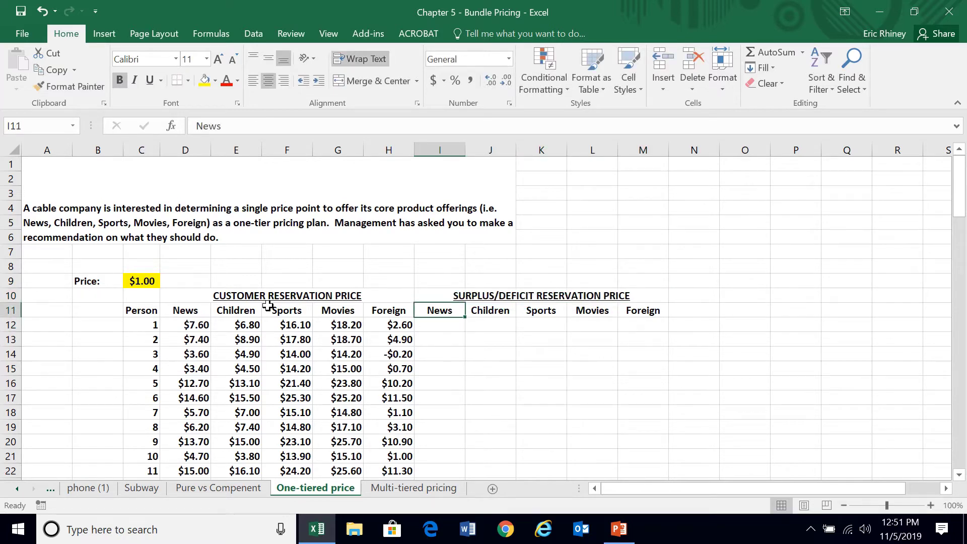
key(Up)
key(shift+Down)
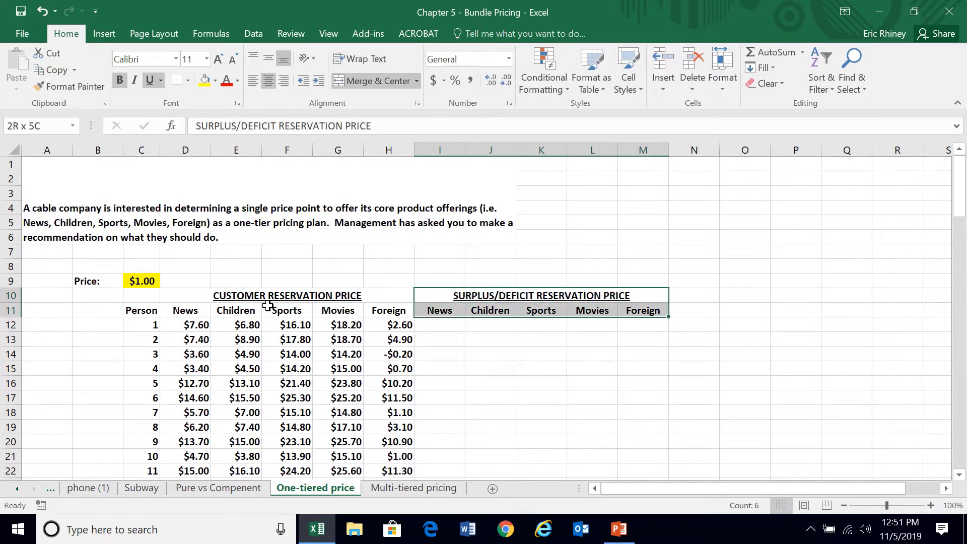
Enter =D12-$C$9 in I12 and fill the formula across to column M and down through row 111
click(444, 326)
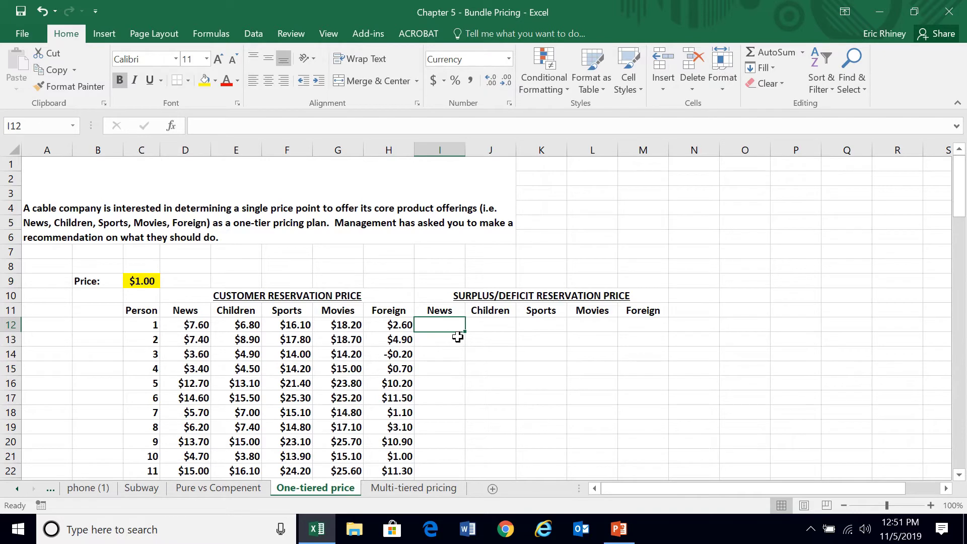
text(=)
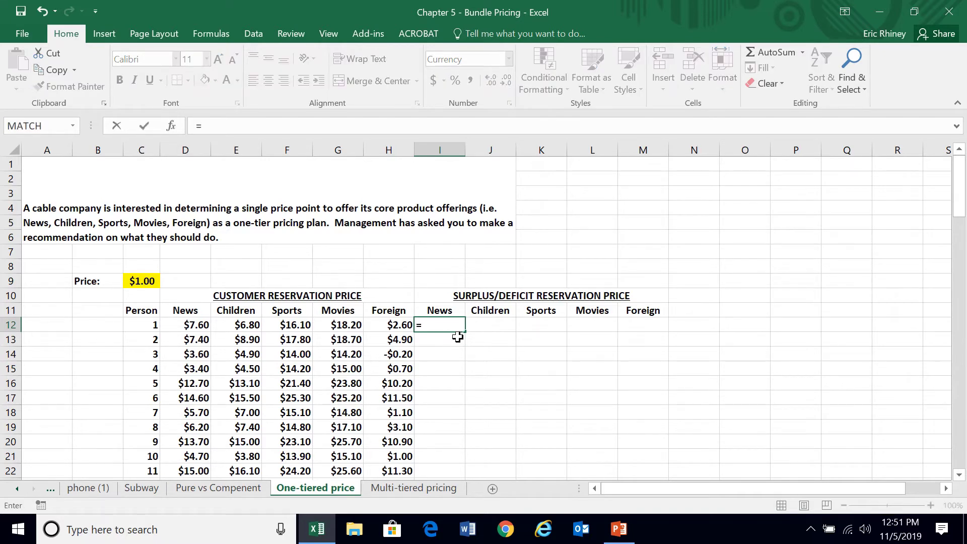
click(186, 325)
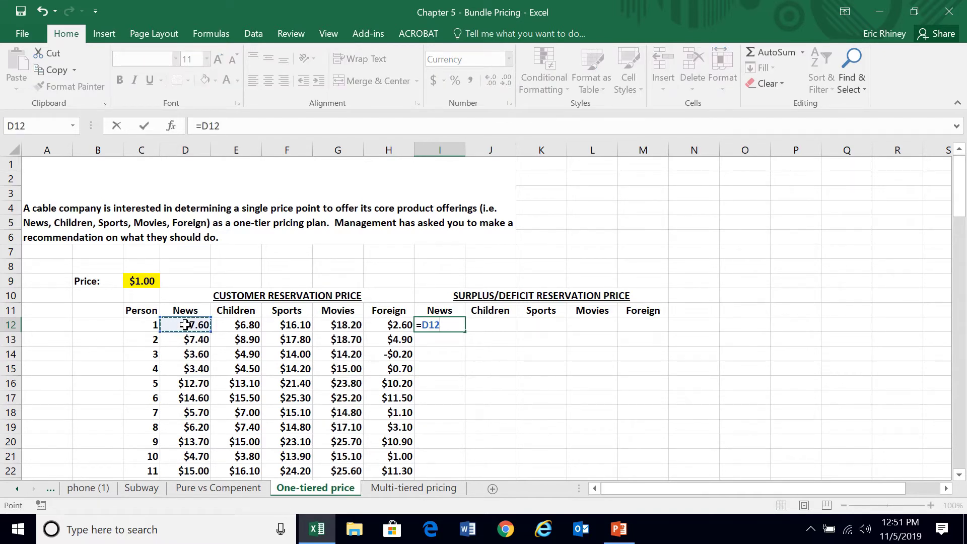
text(-)
click(144, 281)
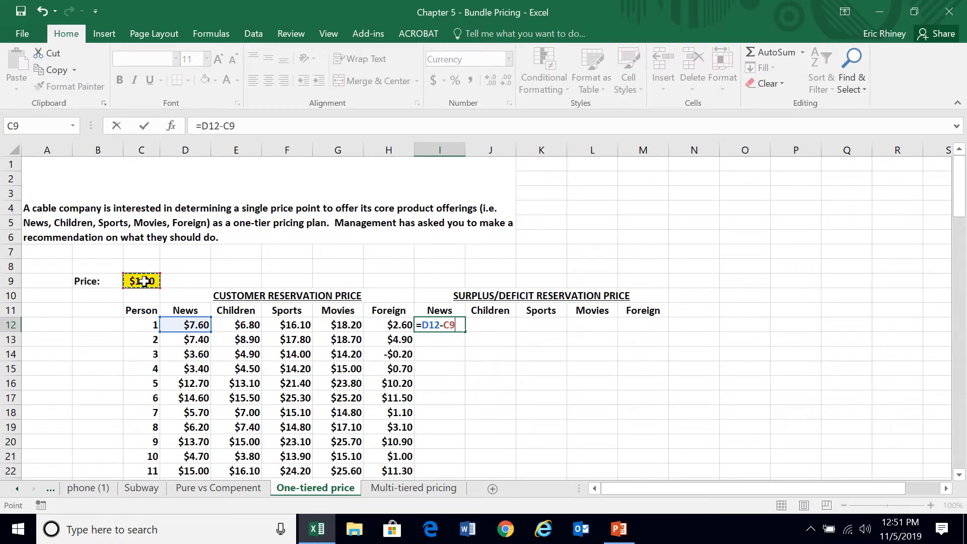
key(F4)
key(ctrl+Return)
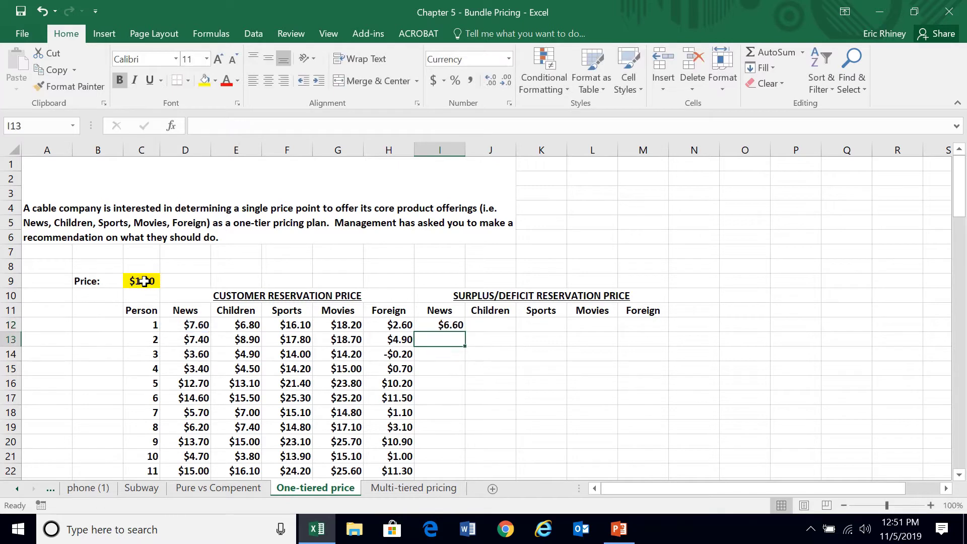
drag(465, 331, 647, 331)
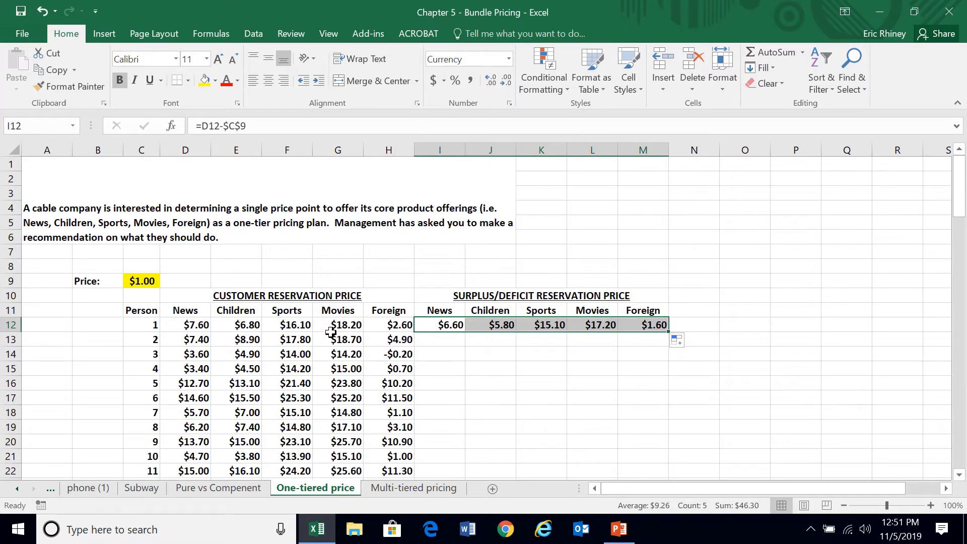
double_click(669, 332)
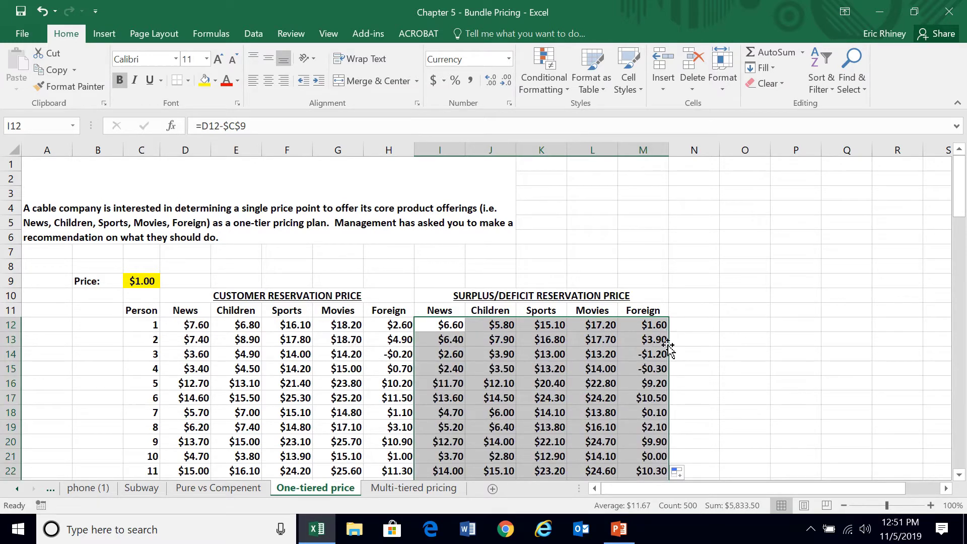
Fill the whole surplus/deficit block, I10:M111, including its title and headers, with light blue
click(470, 297)
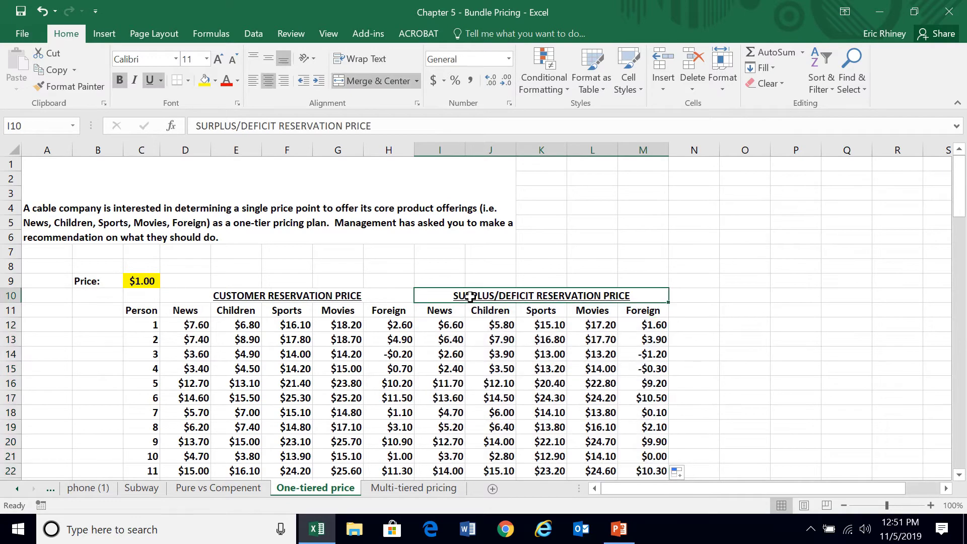
key(ctrl+shift+Down)
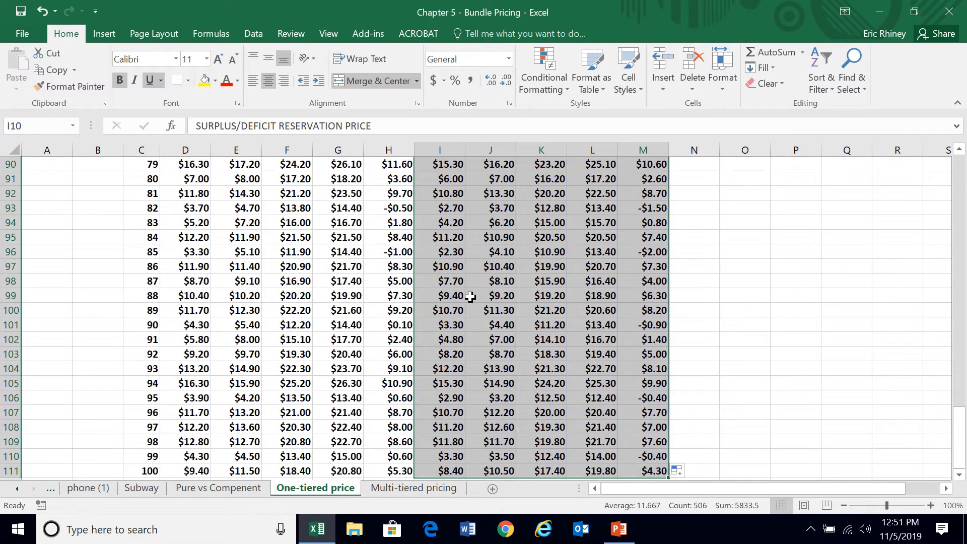
click(220, 84)
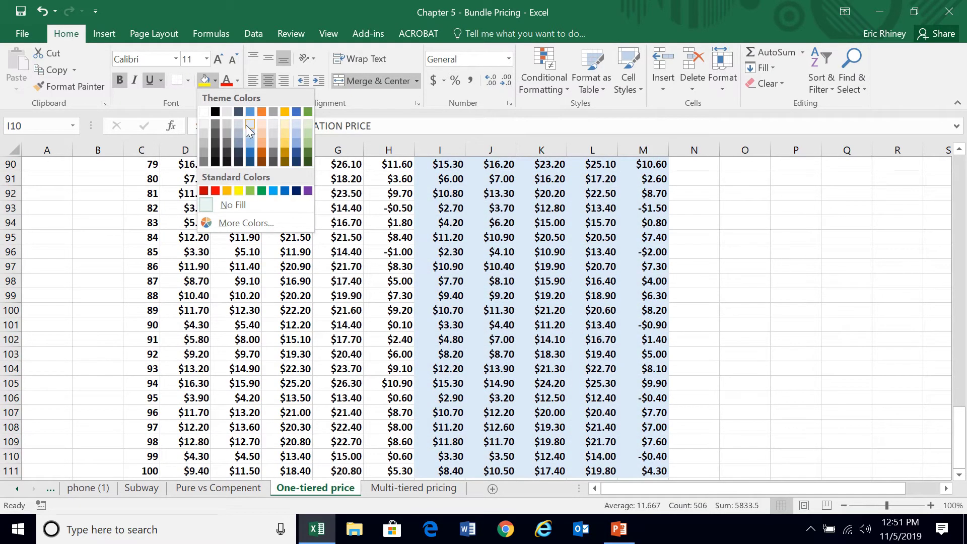
click(246, 125)
scroll(428, 242, up, 1)
scroll(555, 335, right, 1)
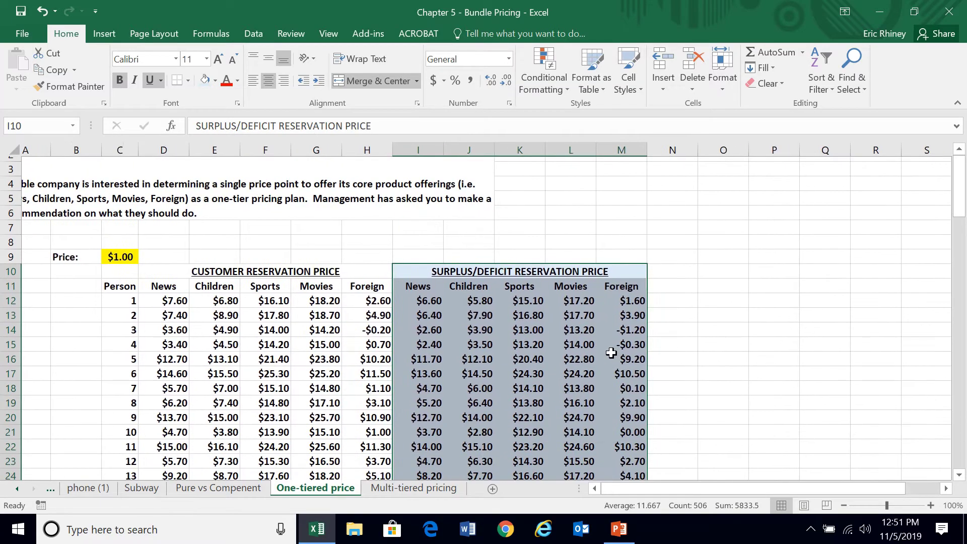
scroll(611, 353, left, 1)
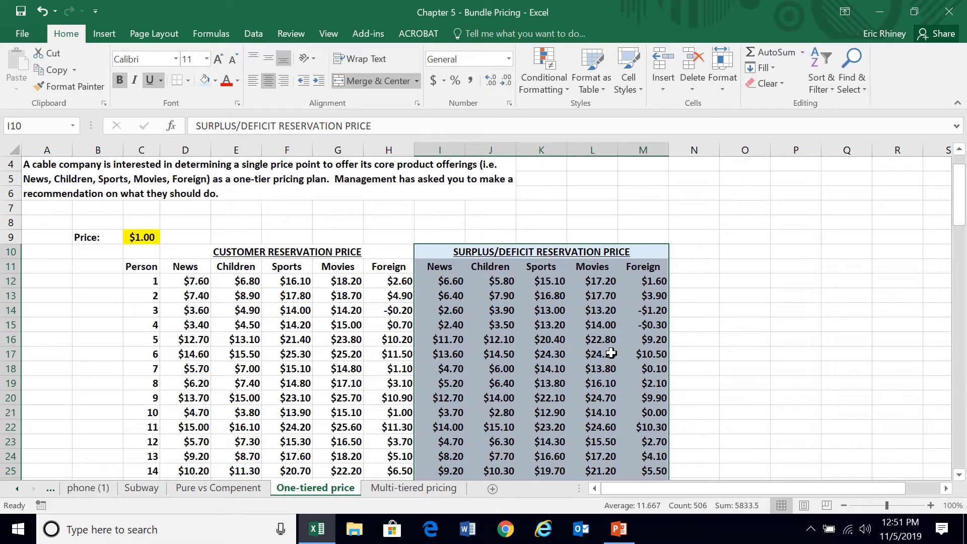
click(457, 280)
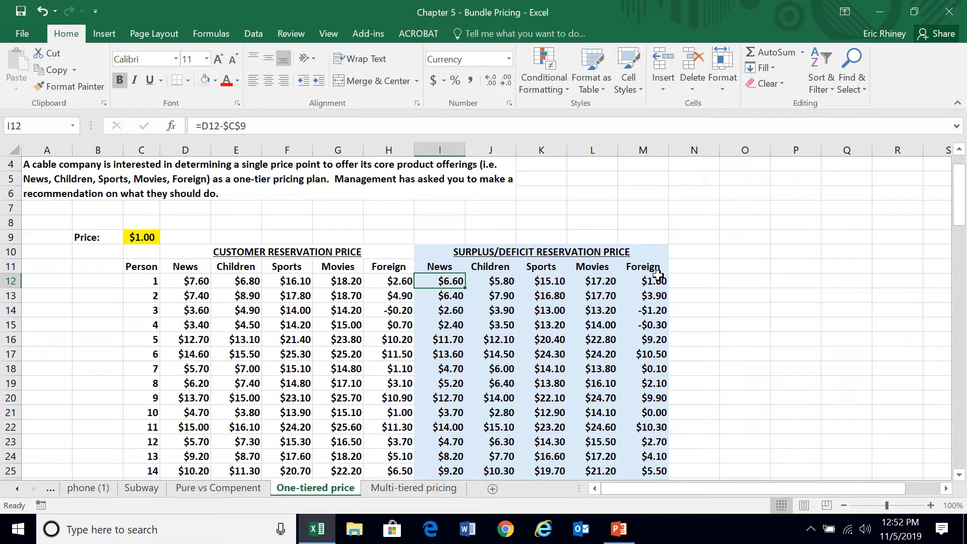
Add the column header "Purchase" in cell N11 beside the surplus/deficit block
click(692, 267)
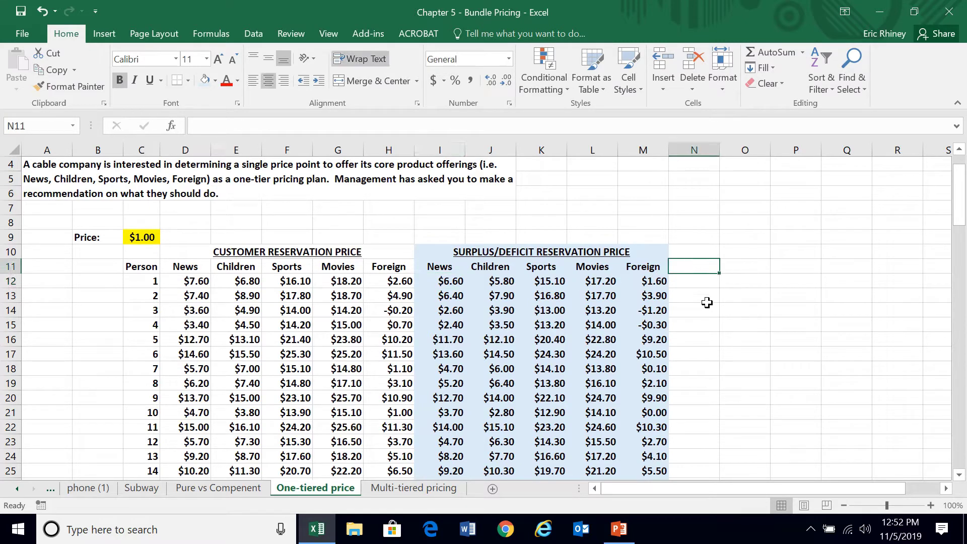
text(pUR)
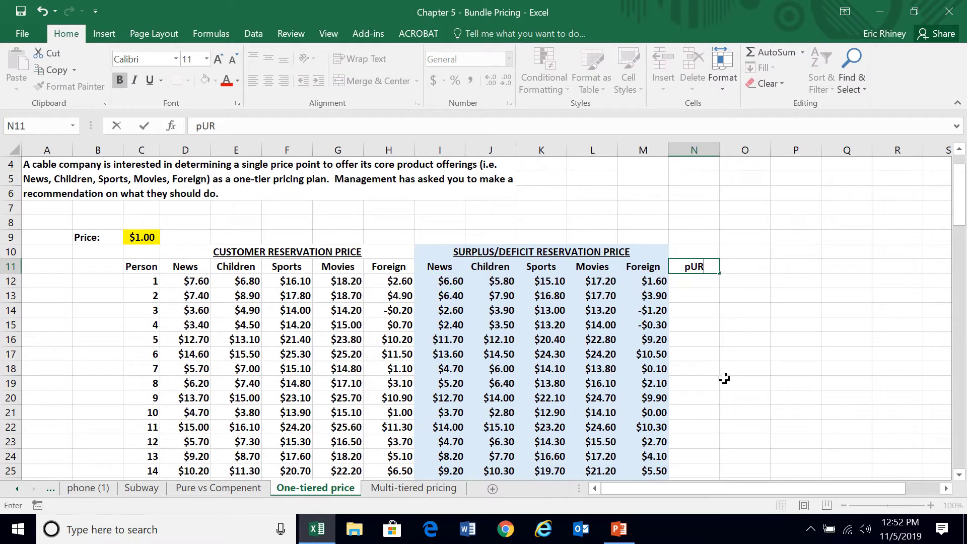
key(BackSpace)
key(BackSpace)
key(BackSpace)
text(Purchase)
key(Return)
Enter =COUNTIF(I12:M12,">=0") in N12 to count the first person's purchases
text(=count)
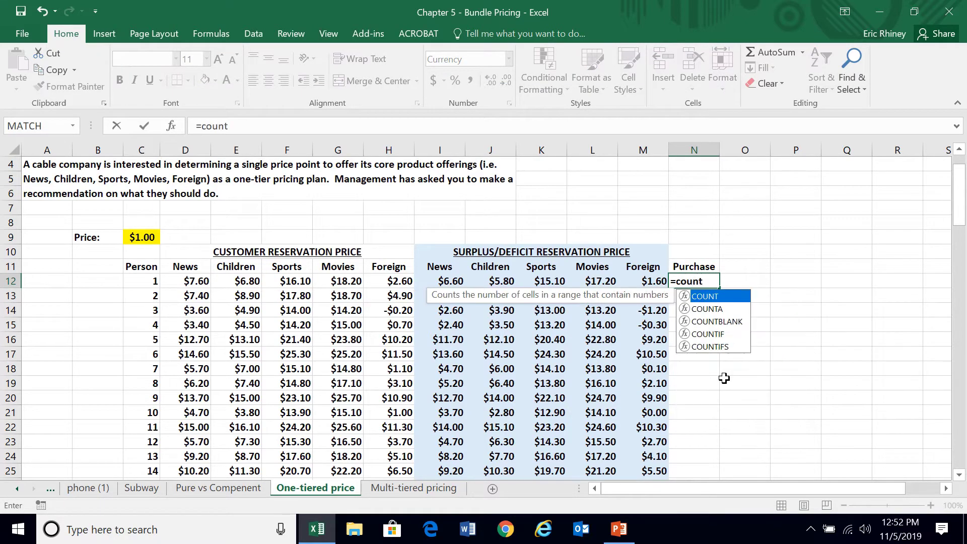
text(if()
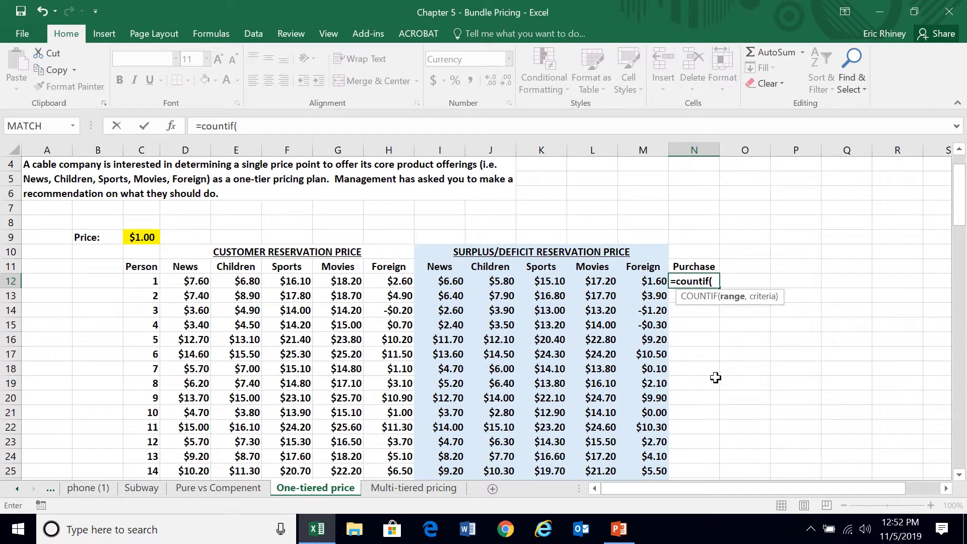
drag(647, 282, 447, 282)
text(,">=0)
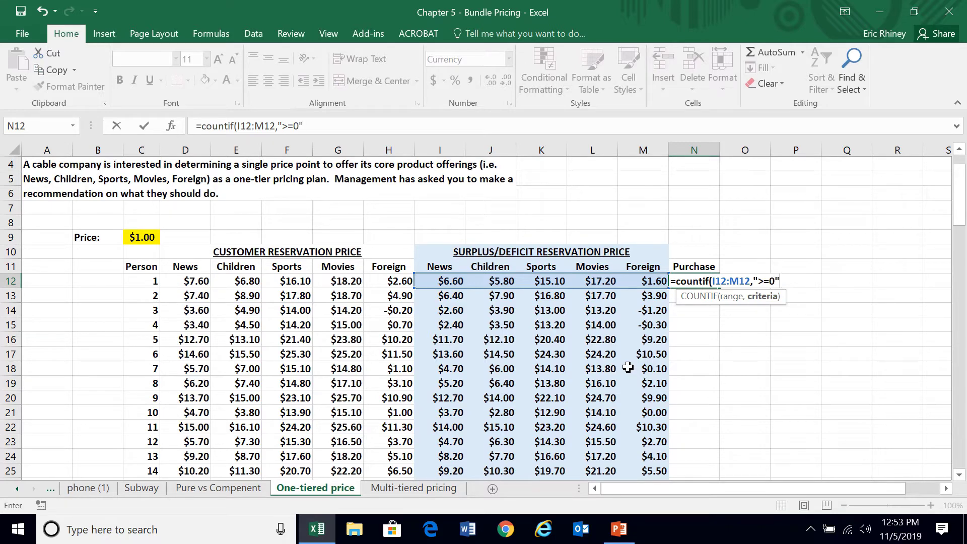
text())
key(Return)
key(Up)
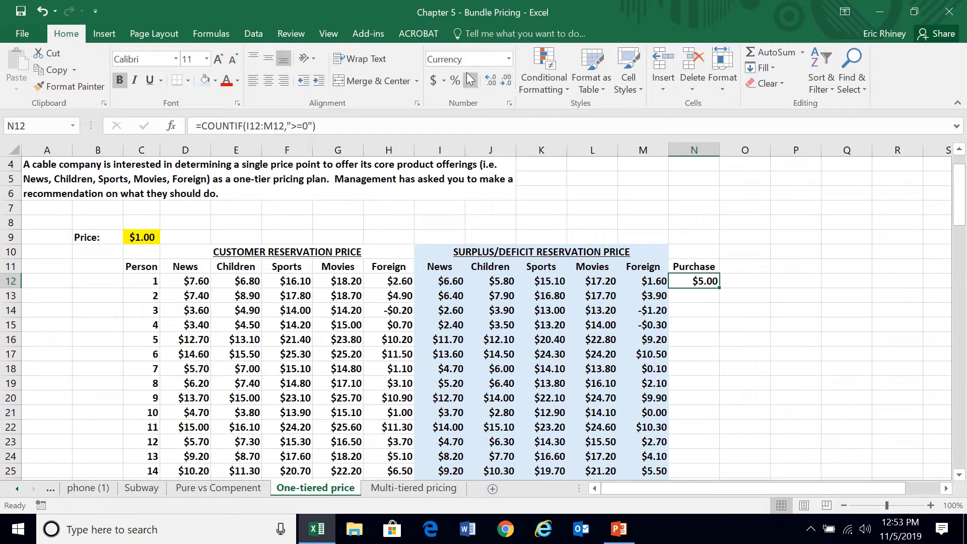
Format N12 as a centred number without decimals and fill its formula down the Purchase column through row 111
click(508, 60)
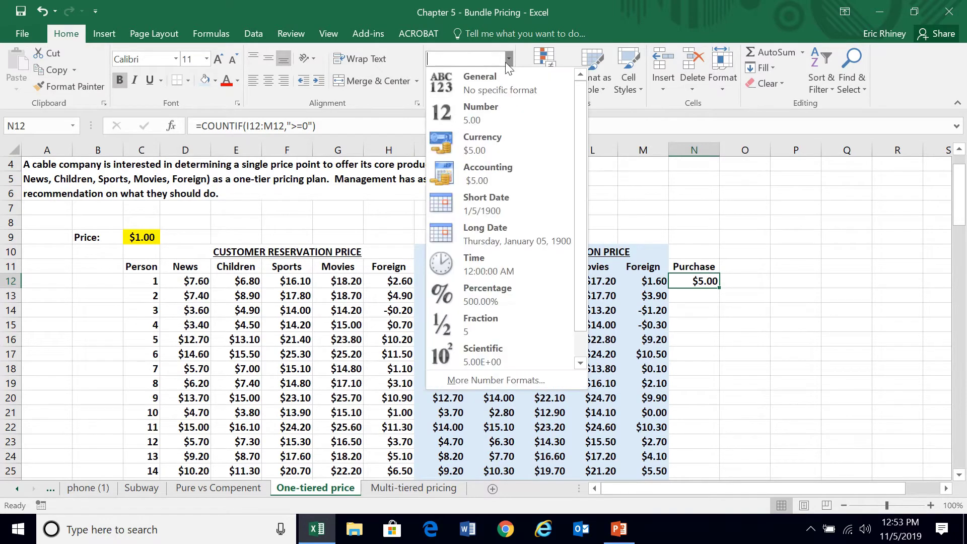
click(479, 116)
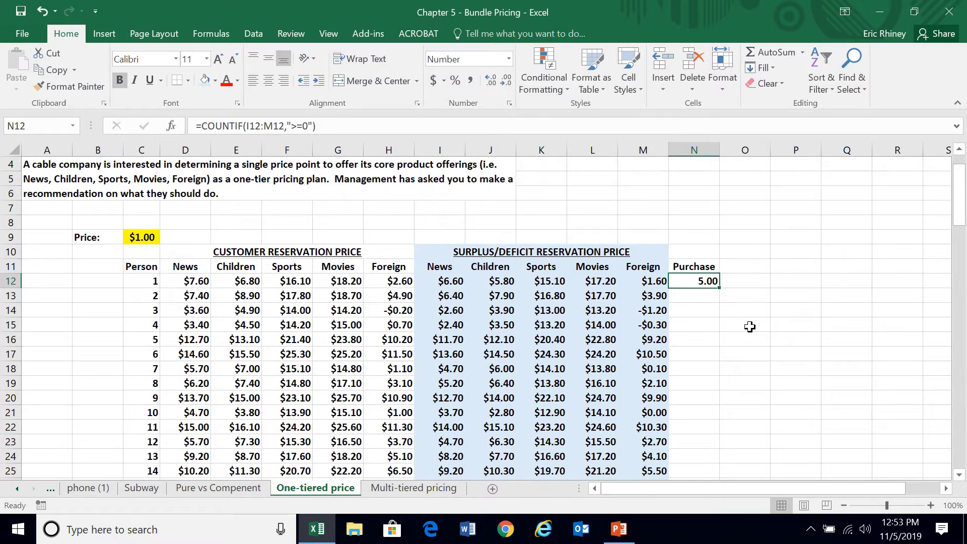
click(513, 81)
click(270, 79)
double_click(721, 287)
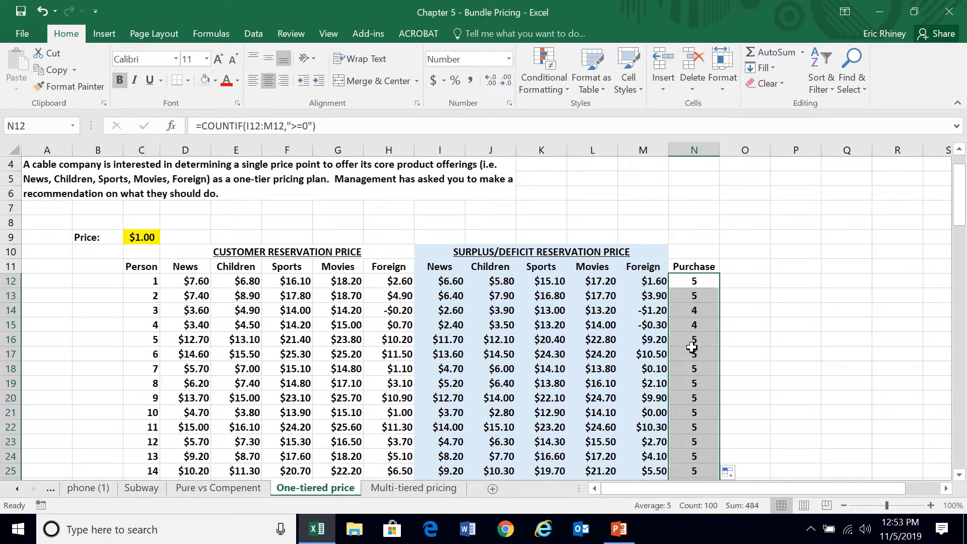
Examine person 3's Foreign reservation price and surplus/deficit values in row 14 against the Purchase count
click(656, 311)
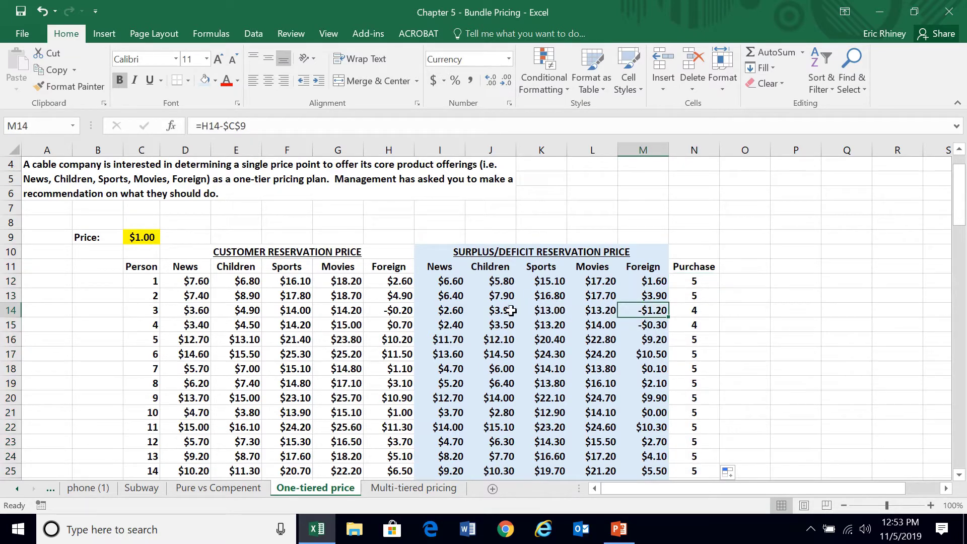
click(400, 309)
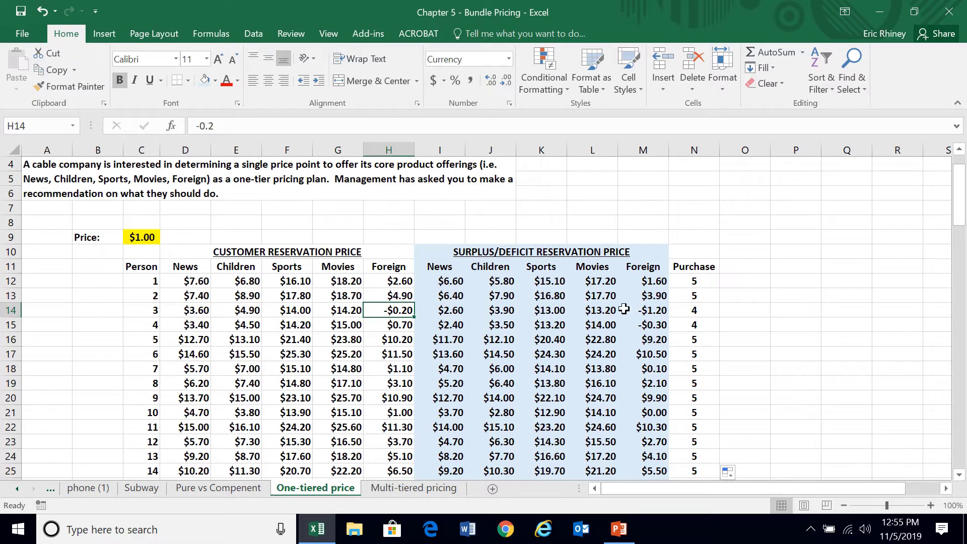
click(574, 314)
drag(574, 313, 438, 314)
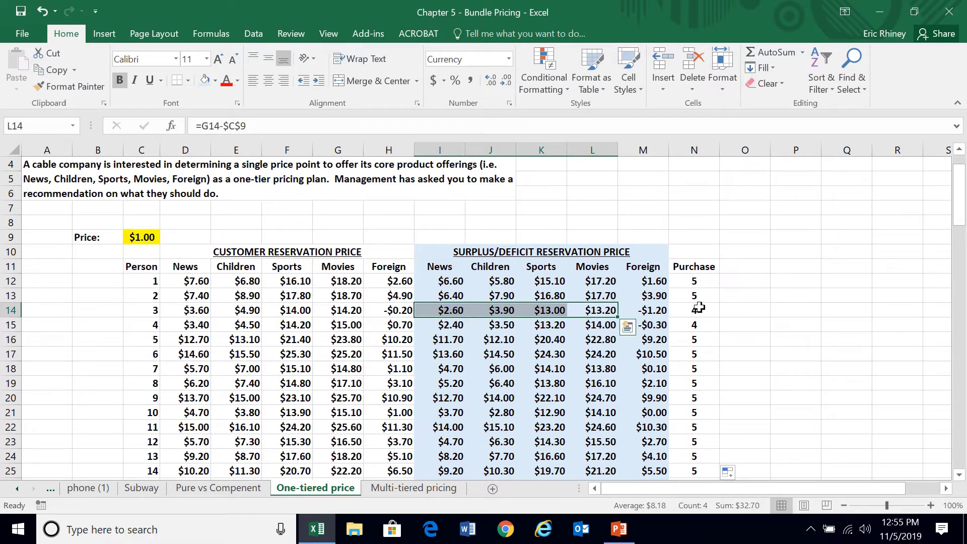
click(667, 310)
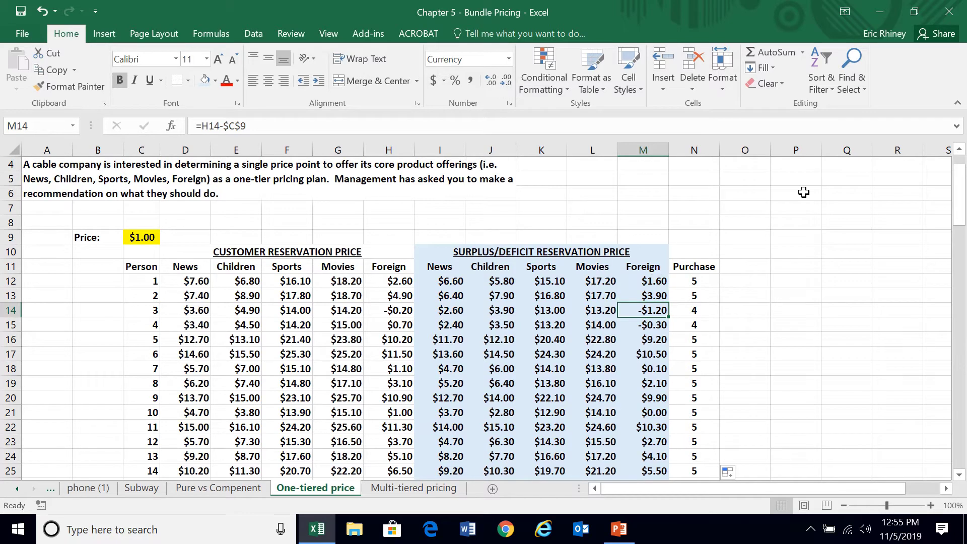
Add the column header "Revenue" in O11 beside the Purchase column
click(110, 268)
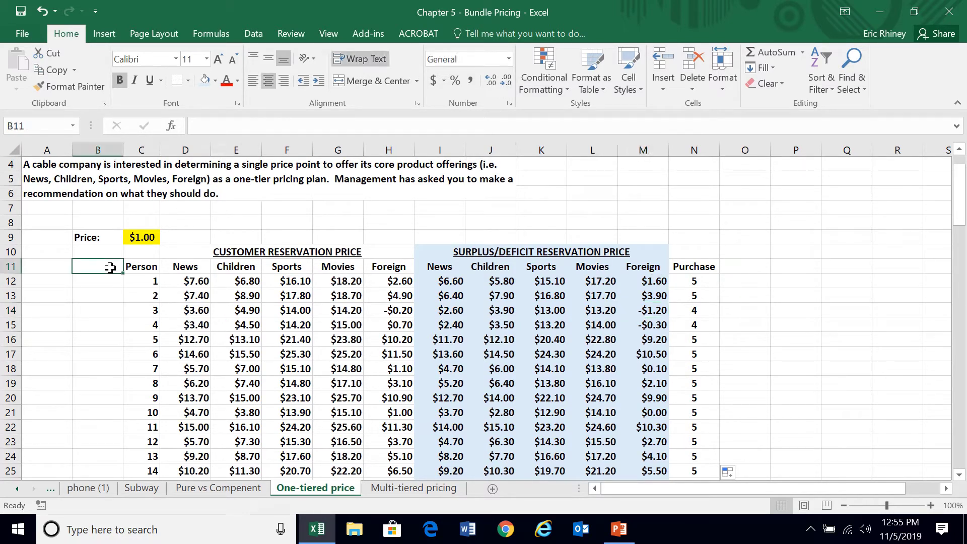
text(Re)
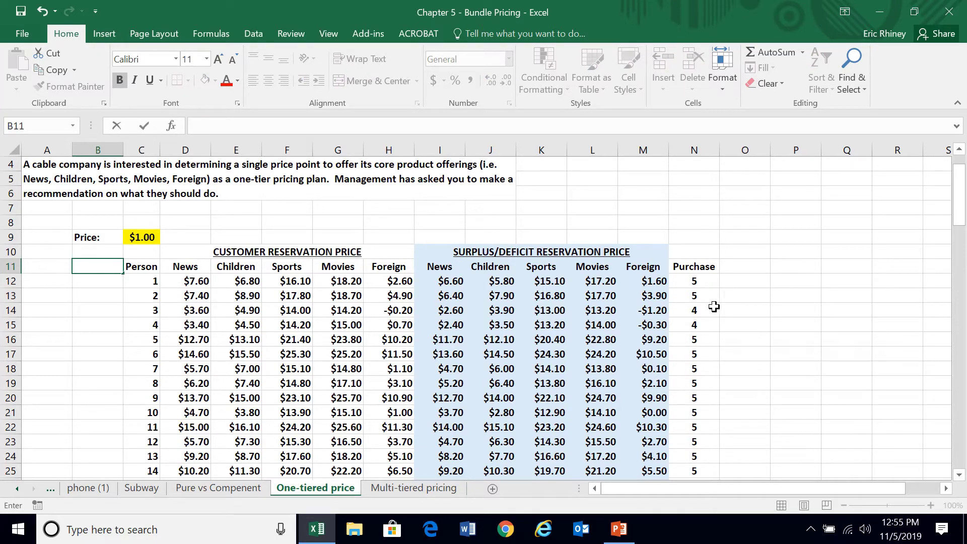
click(740, 265)
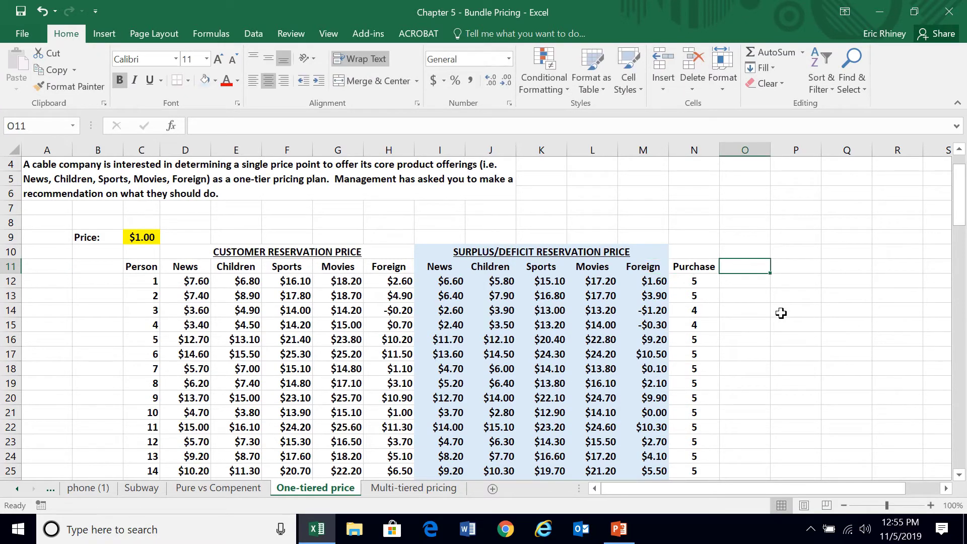
text(RE)
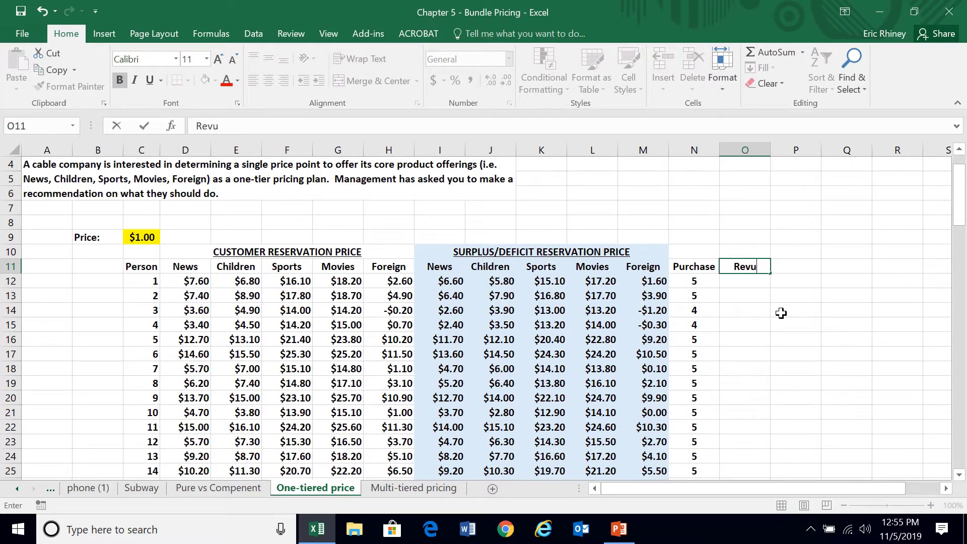
text(enue)
key(Return)
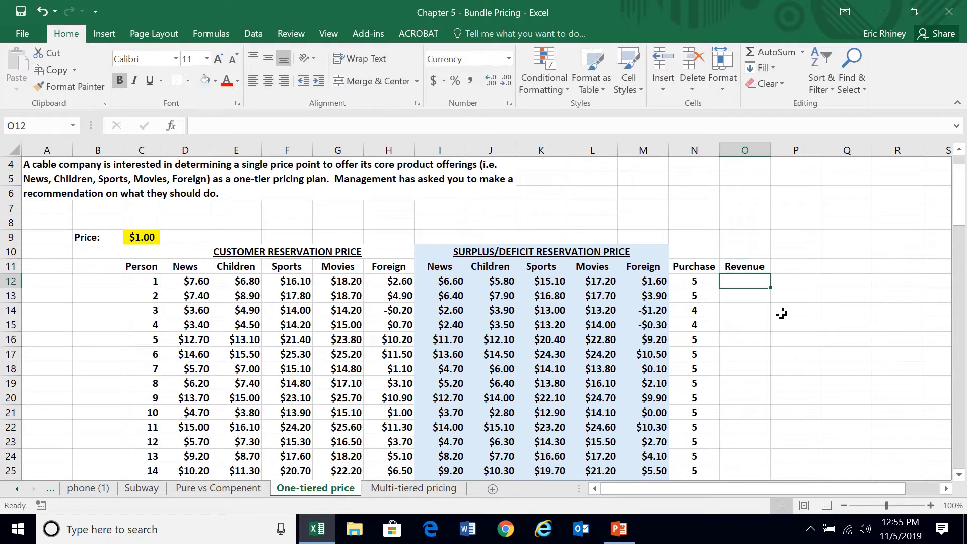
Enter =N12*$C$9 in O12 and fill the formula down the Revenue column through row 111
text(=)
key(Left)
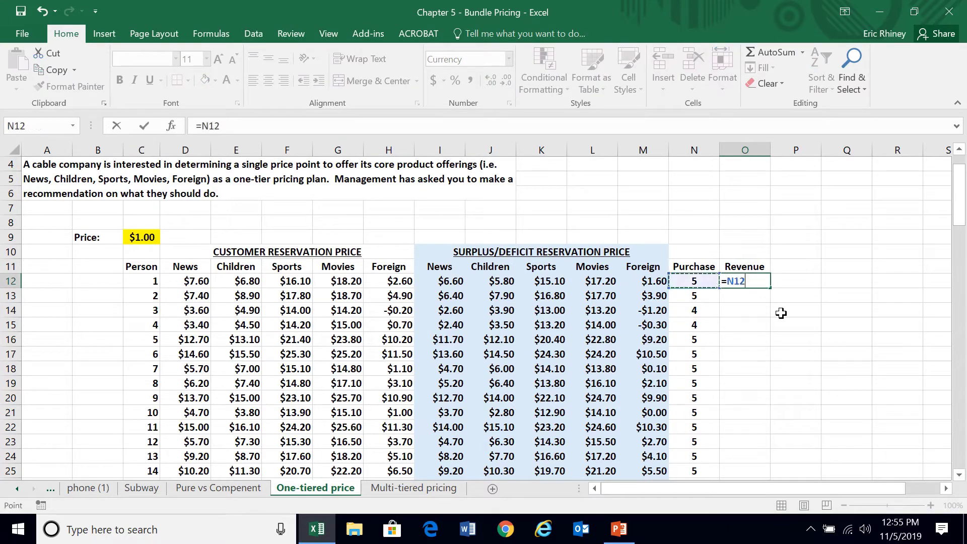
text(*)
click(143, 235)
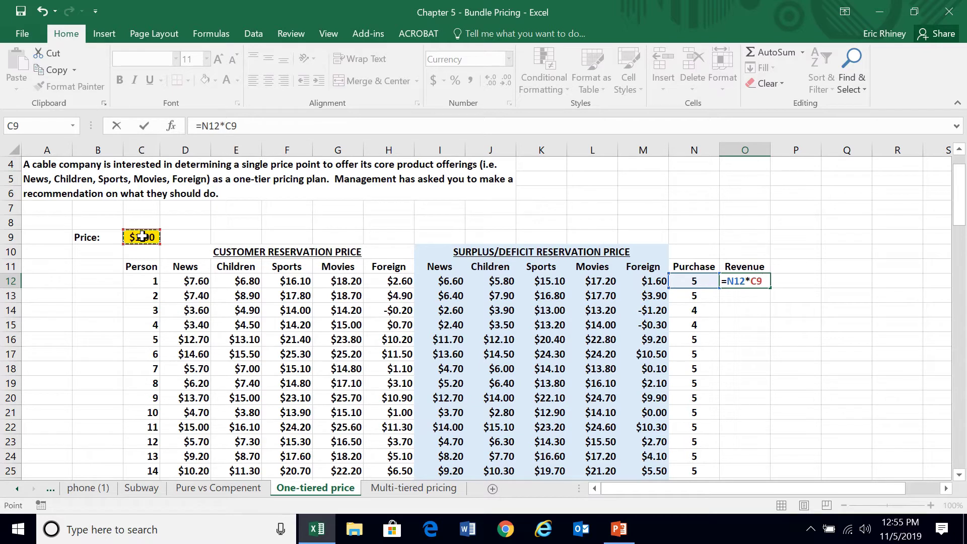
key(F4)
key(Return)
key(Up)
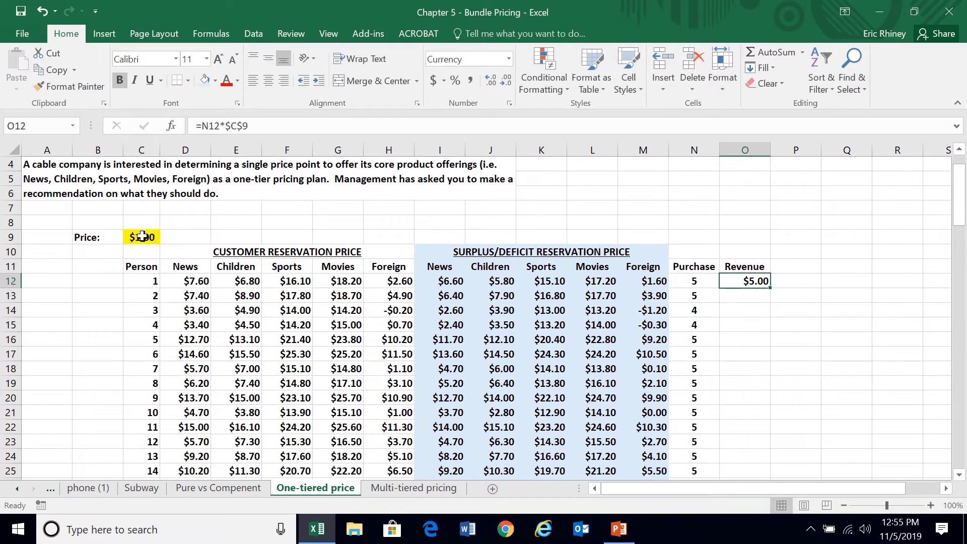
double_click(767, 288)
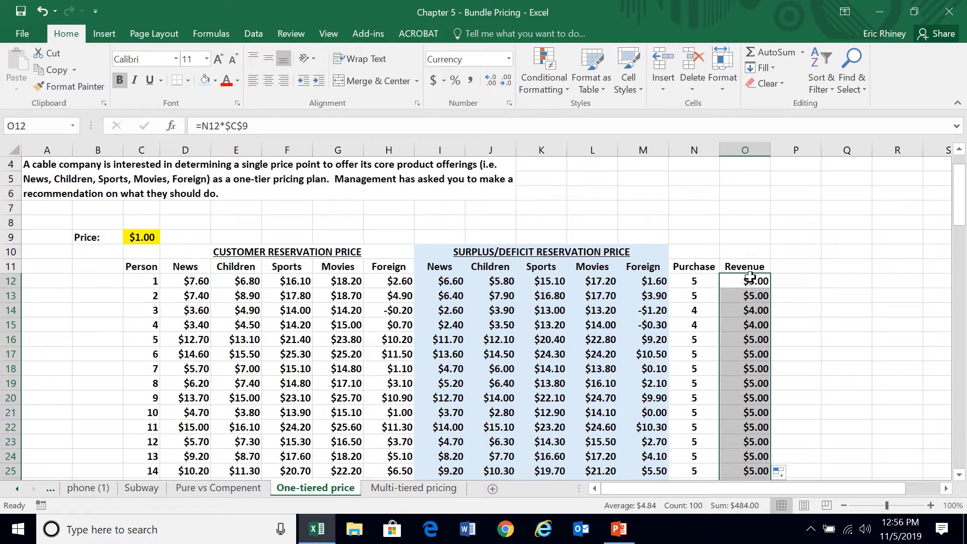
Label O5 "Total Rev." and enter =SUM(O12:O111) beneath it in O6
click(734, 178)
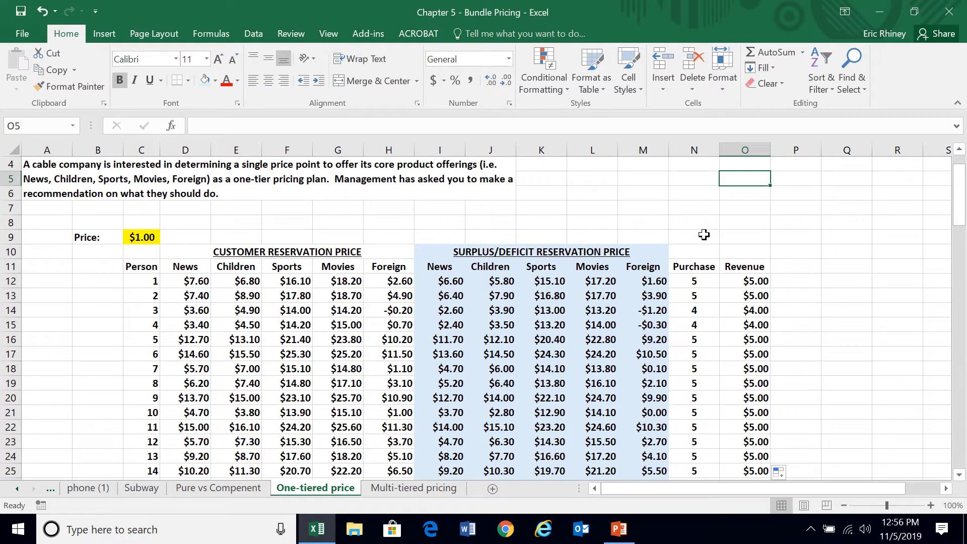
text(Total )
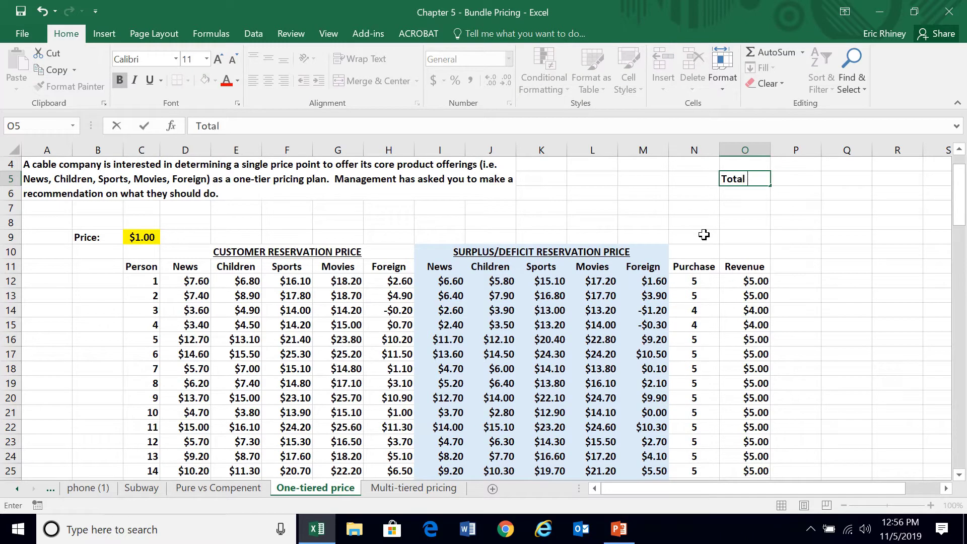
text(Rev.)
key(Return)
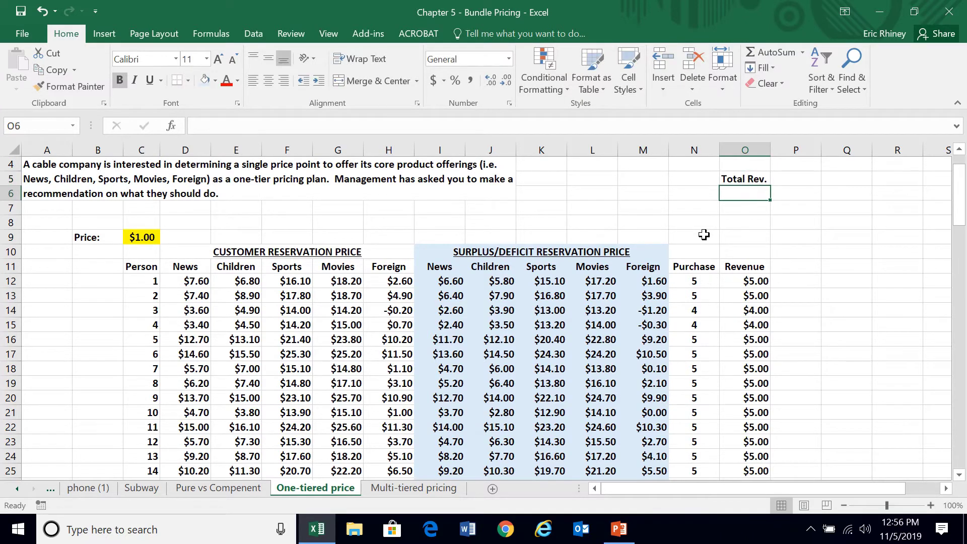
text(=sum()
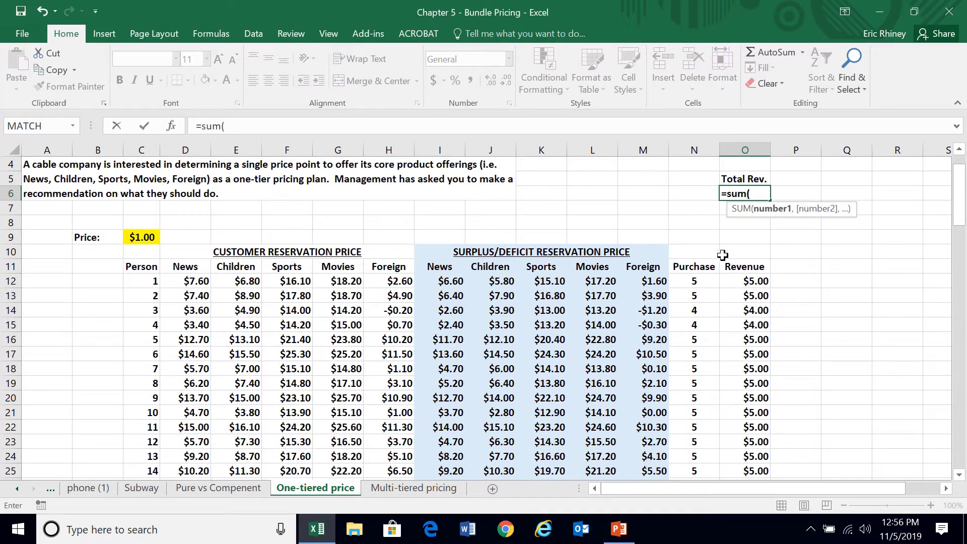
click(738, 280)
key(ctrl+shift+Down)
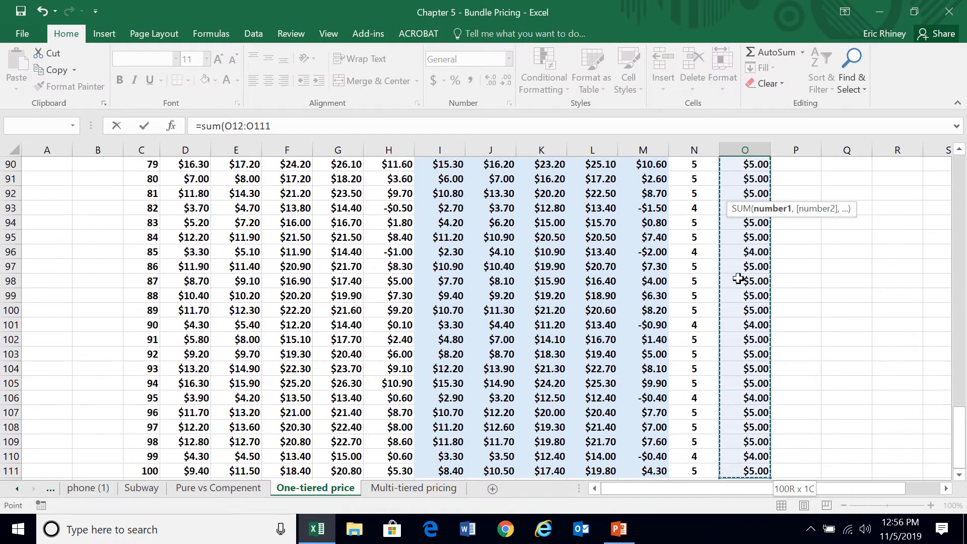
key(ctrl+Return)
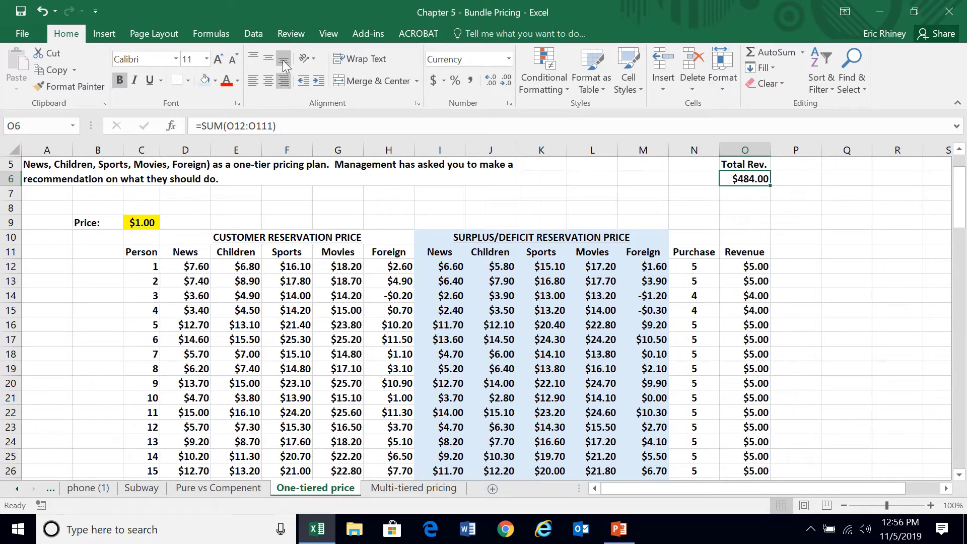
Set up Solver to maximize total revenue in O6 by changing the price in C9
click(254, 34)
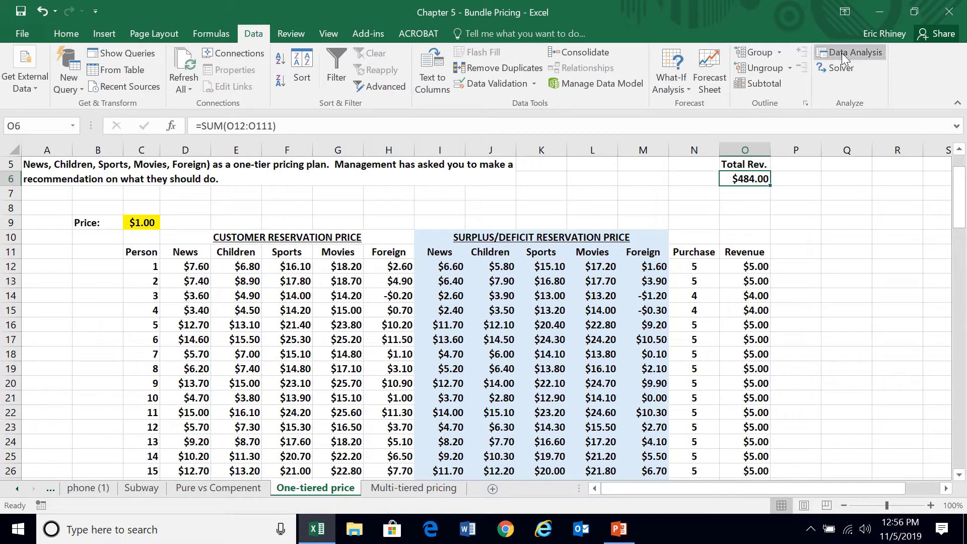
click(841, 69)
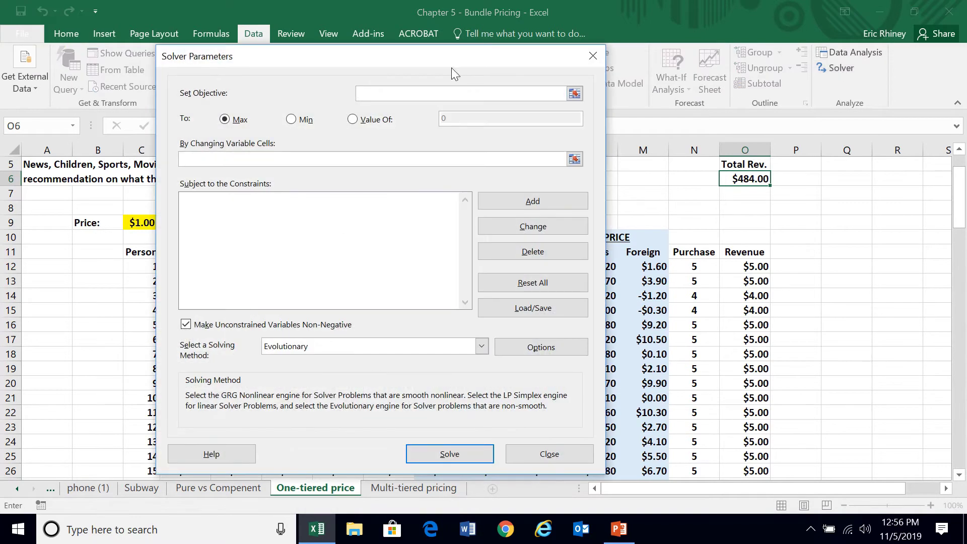
drag(435, 56, 486, 73)
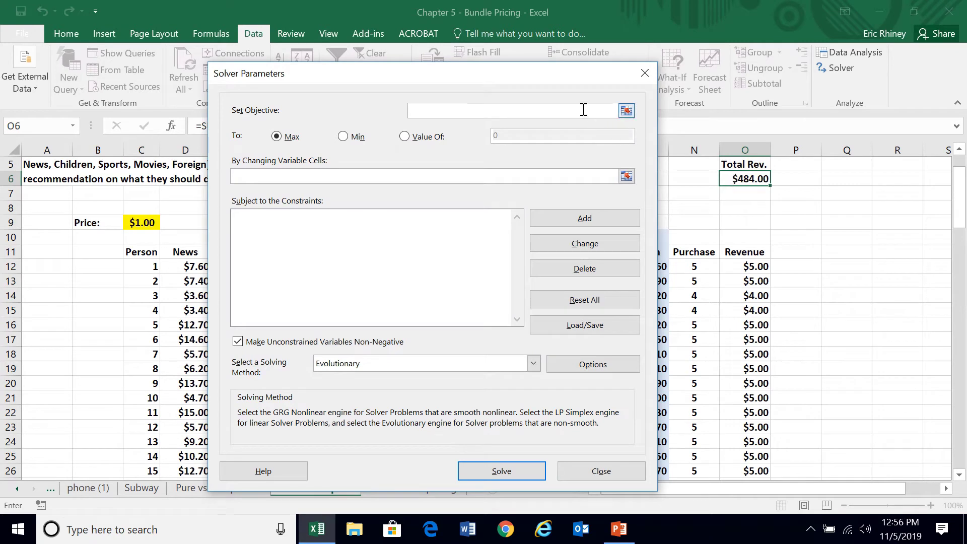
click(737, 181)
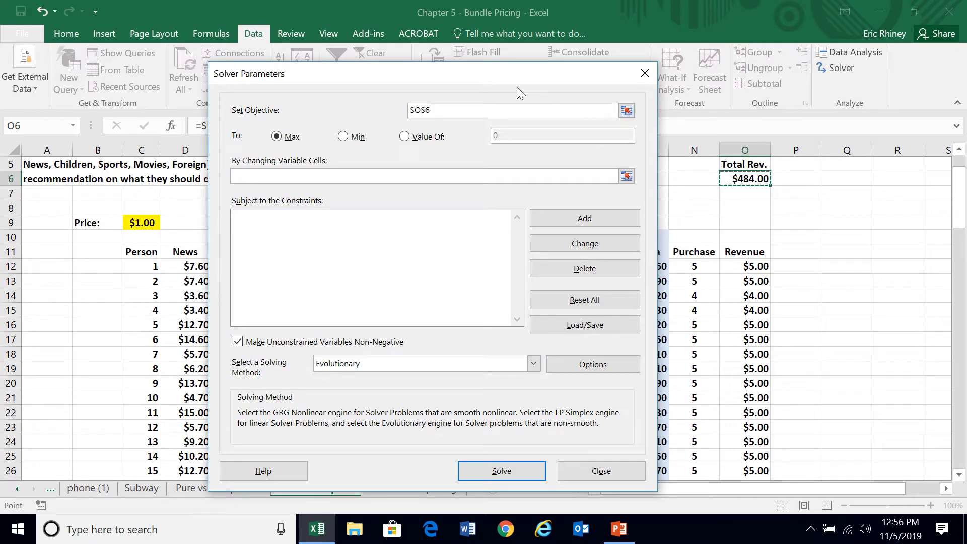
click(239, 175)
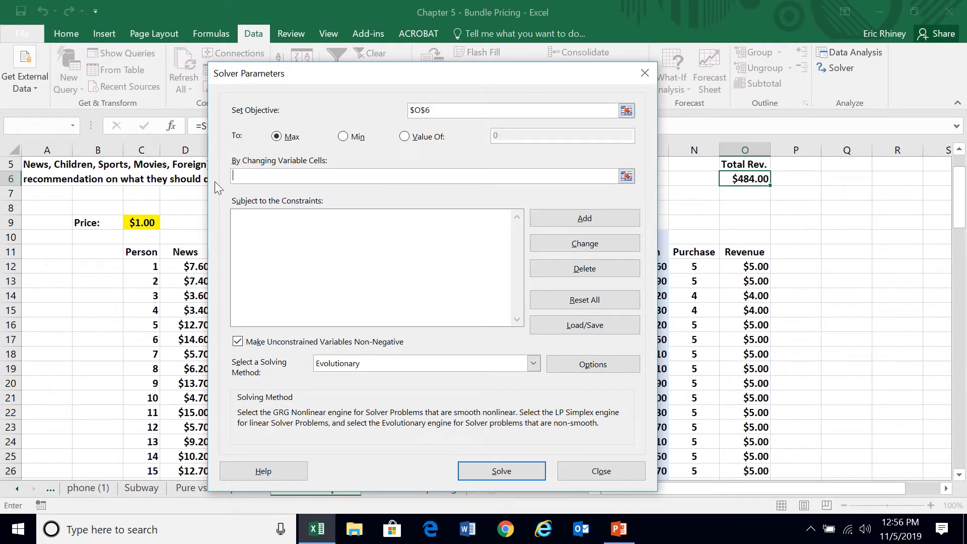
click(146, 222)
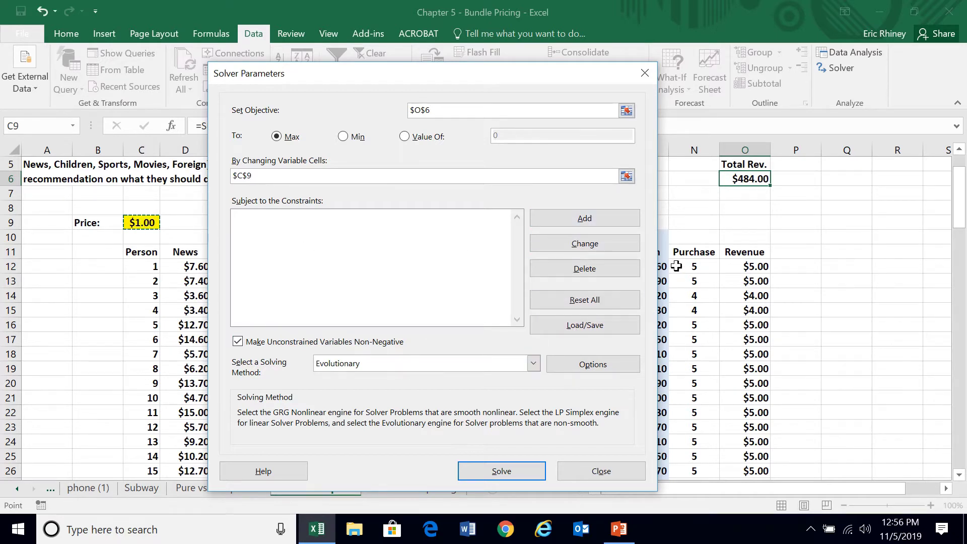
Add a Solver constraint limiting the price in $C$9 to <= 100
click(570, 220)
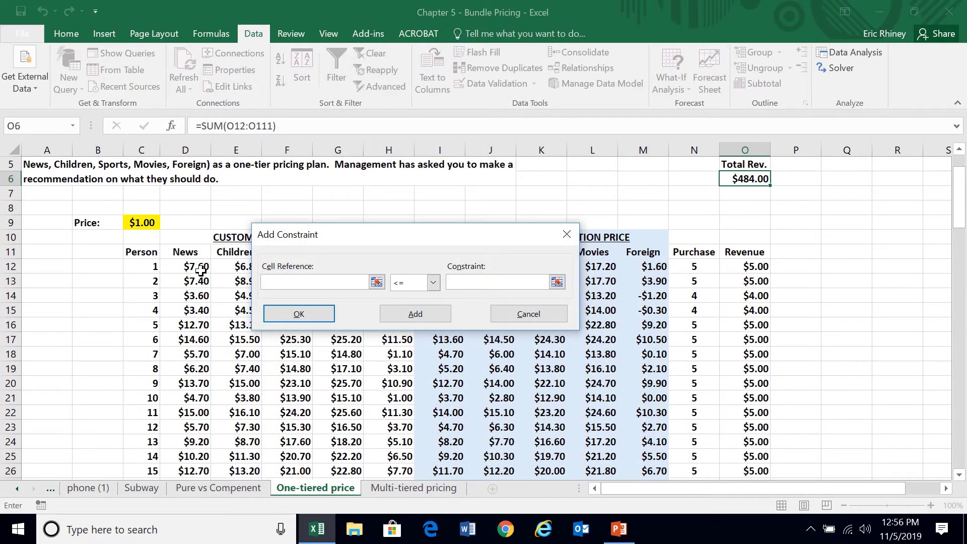
click(140, 222)
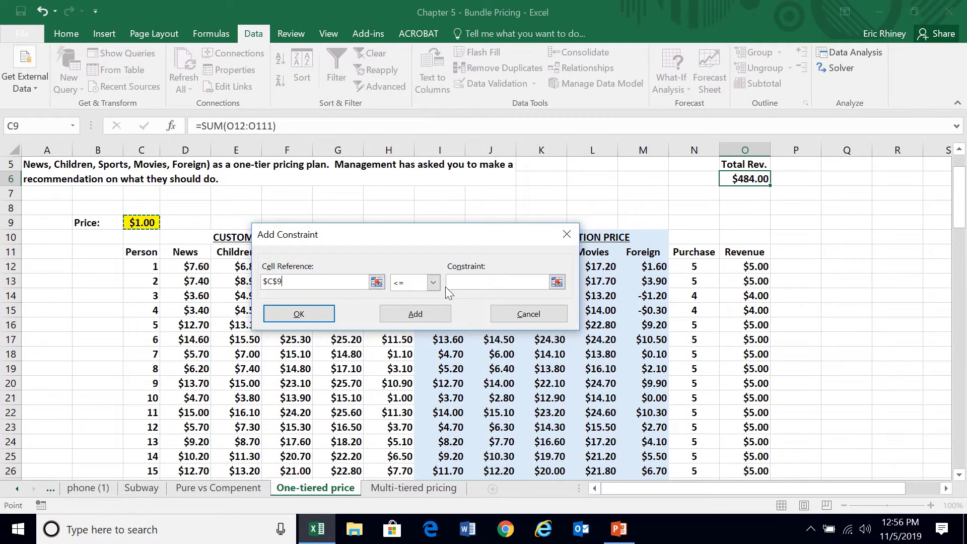
click(479, 286)
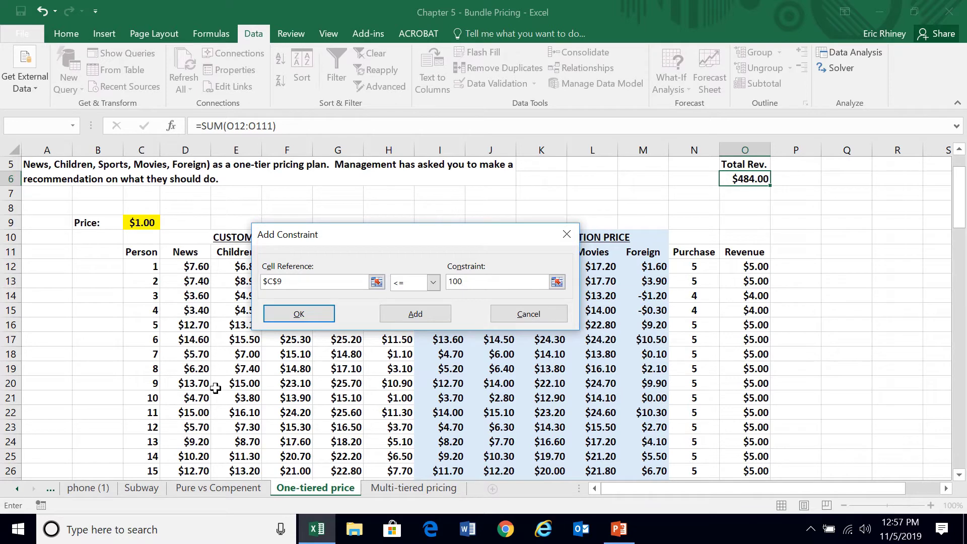
click(310, 317)
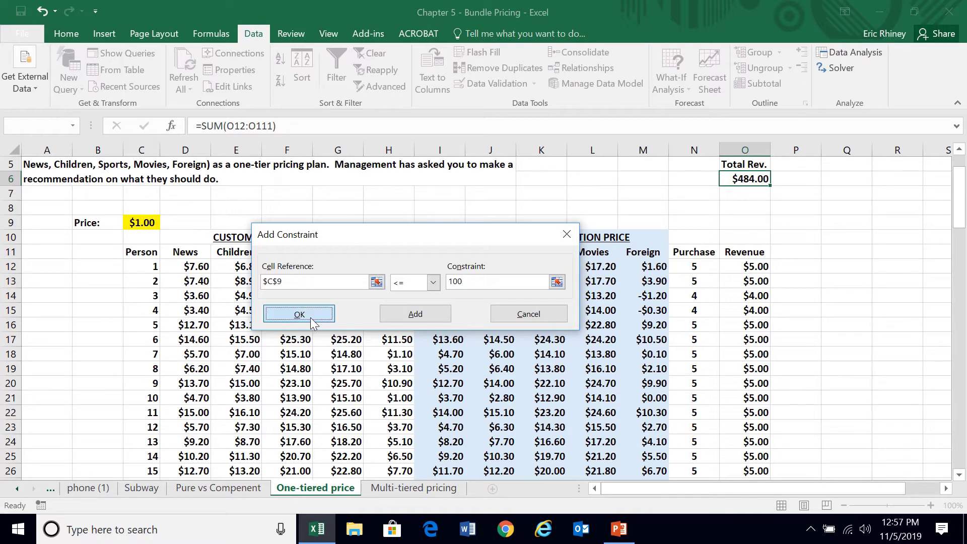
Run Solver and keep its solution, then widen column C enough to display the price in C9
click(430, 468)
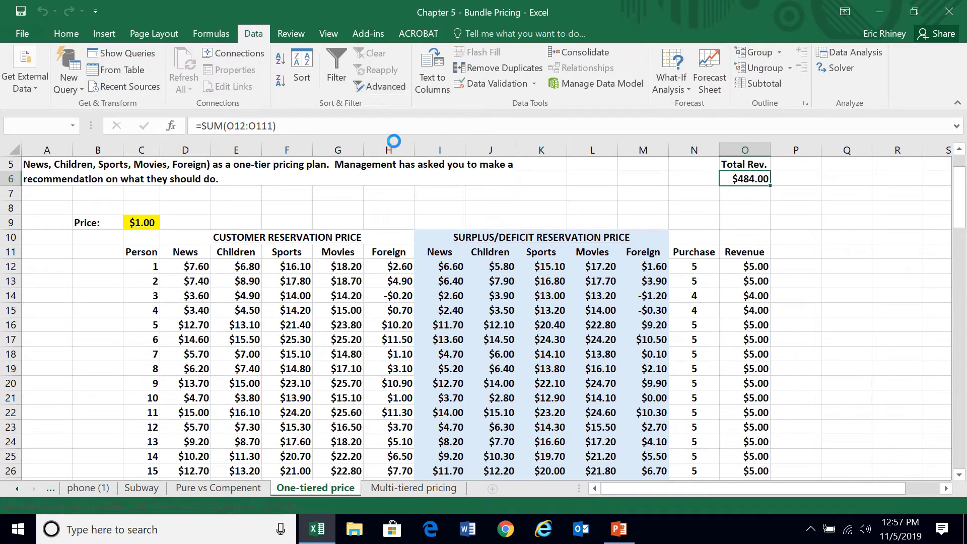
mouse_move(446, 38)
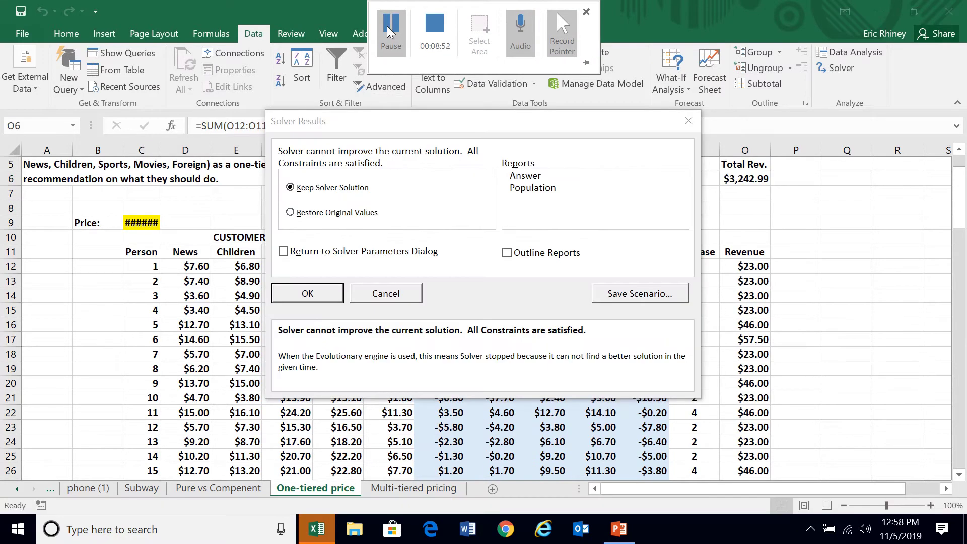
click(308, 294)
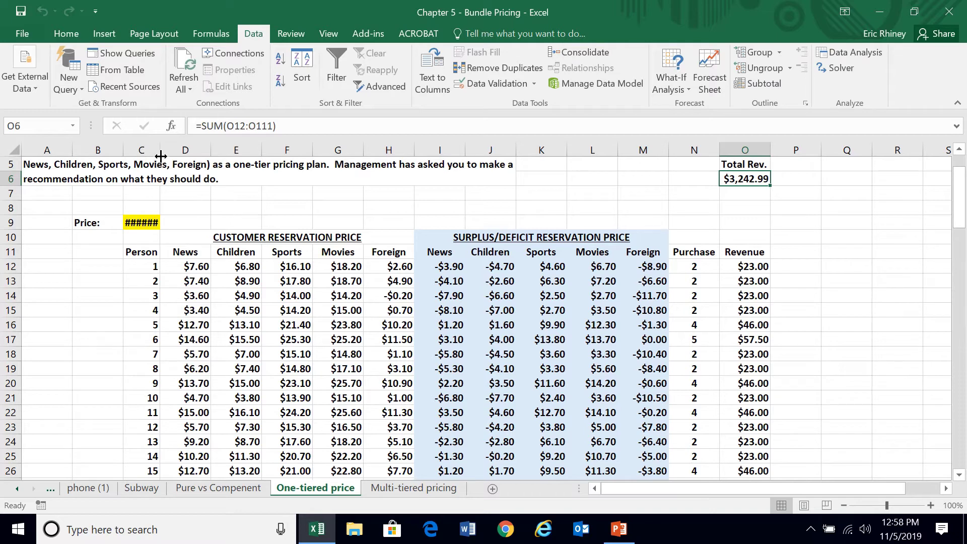
drag(160, 154, 176, 154)
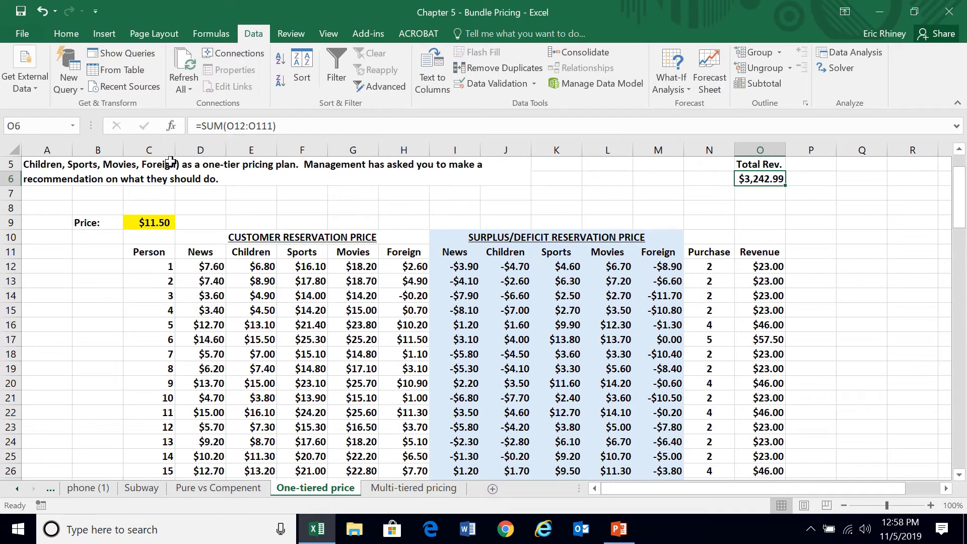
click(154, 221)
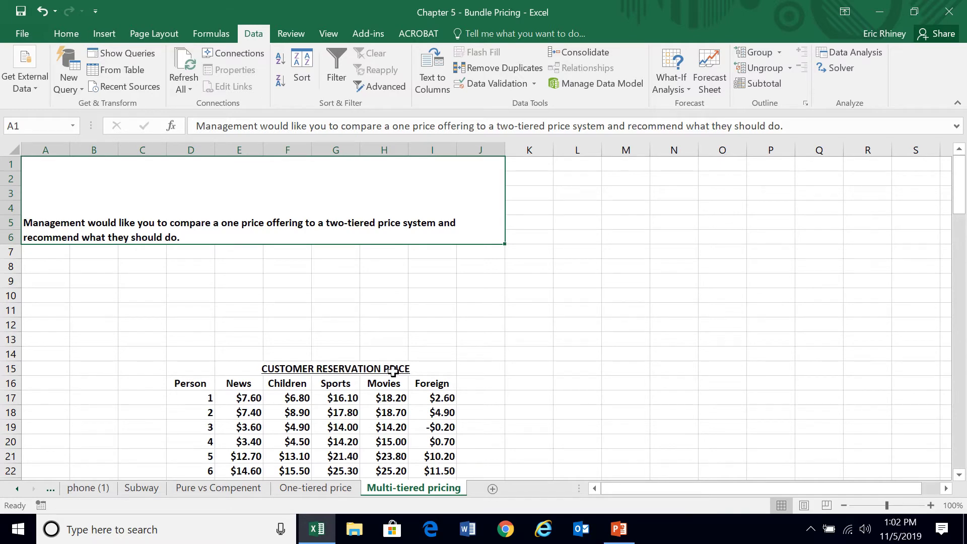
Return to the One-tiered price sheet and record the result as "1-tier" in Q5 with $3,243 beneath it in Q6
scroll(359, 401, down, 2)
scroll(358, 401, up, 1)
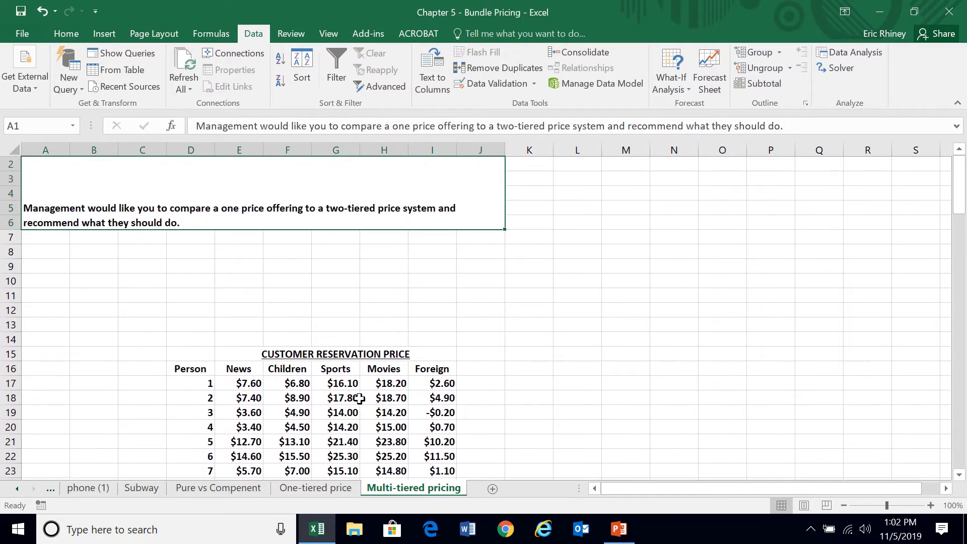
click(317, 490)
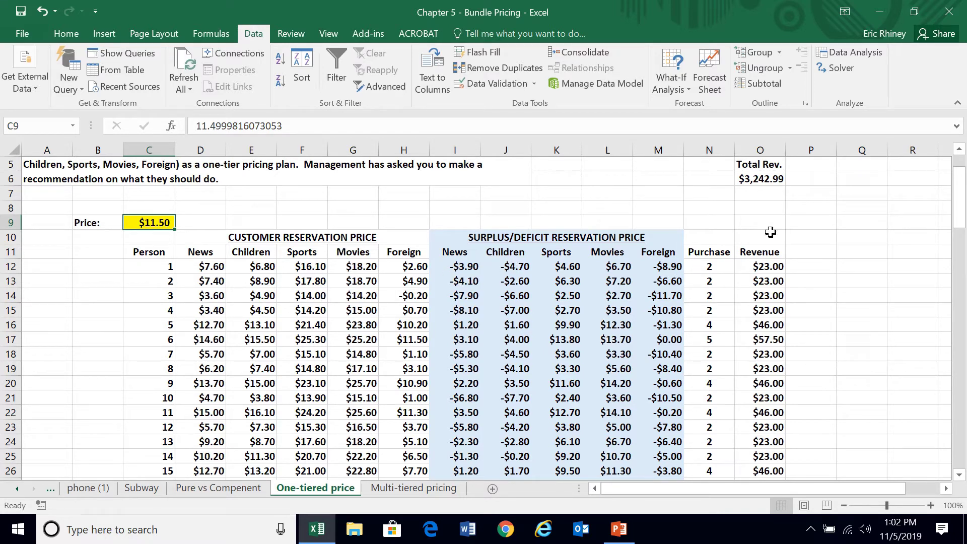
click(840, 164)
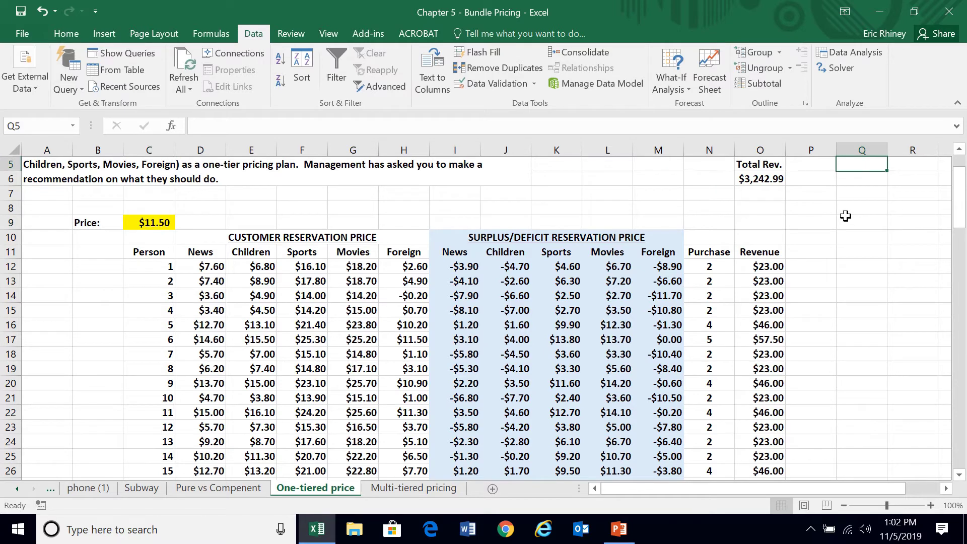
text(=)
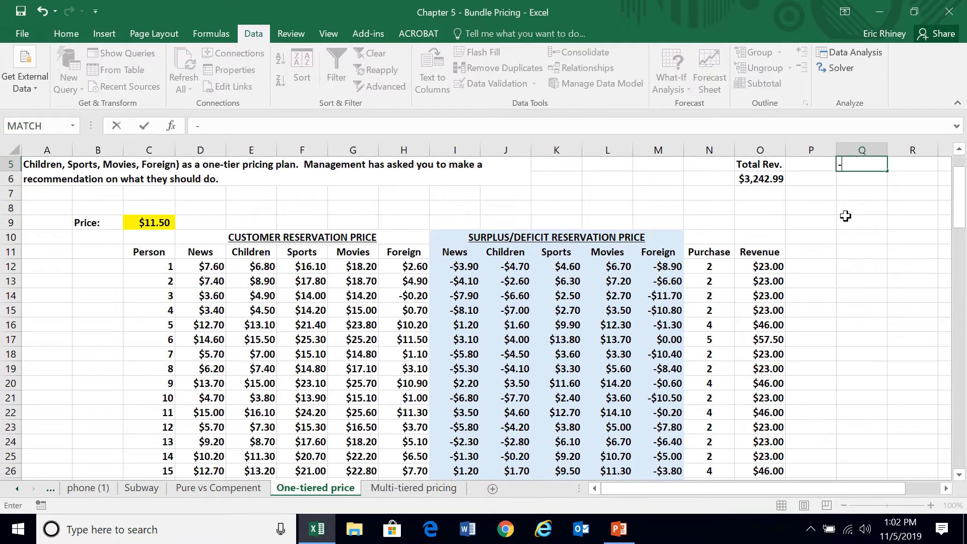
key(BackSpace)
text(1-tier)
key(Return)
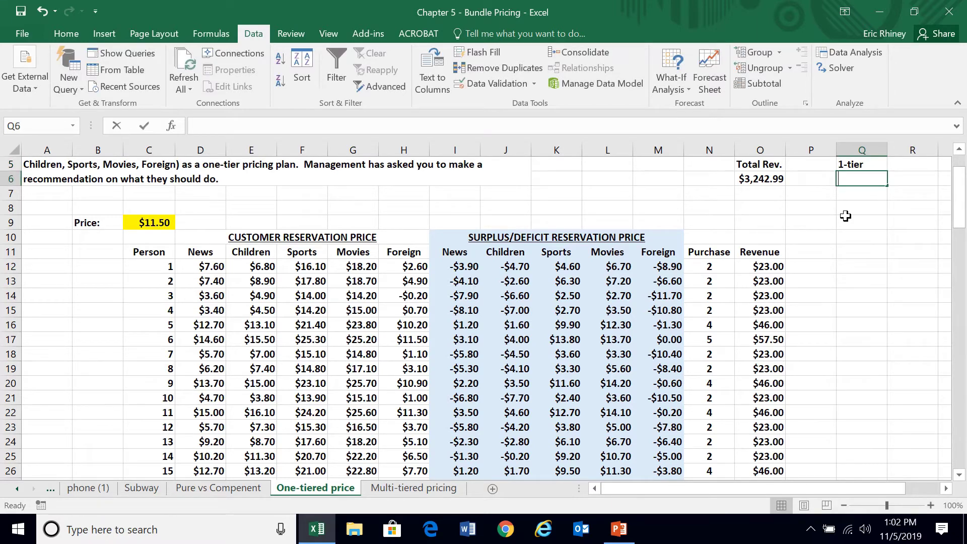
text(#)
key(BackSpace)
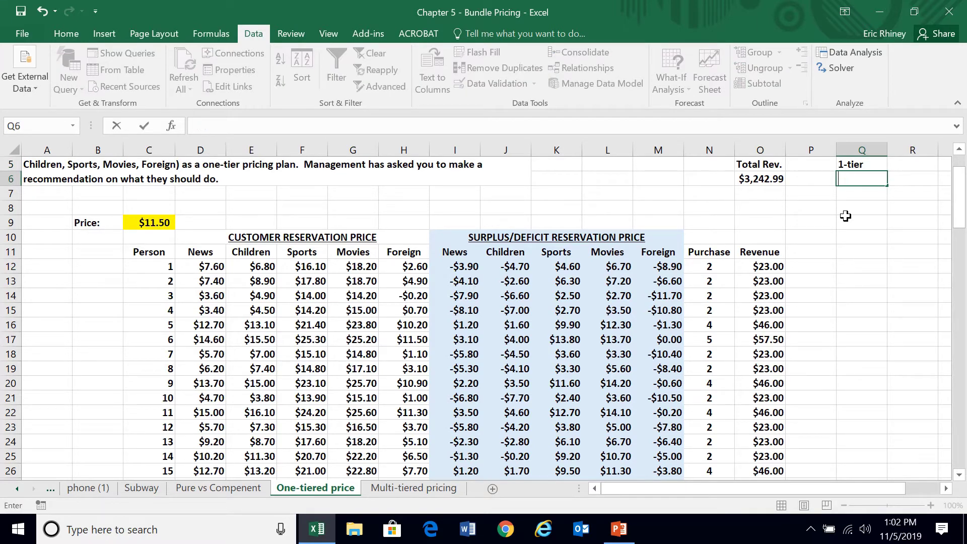
text($3,243)
key(Return)
Reset the price in C9 to 1 and copy that cell into D9 as a second price
key(Left)
key(Left)
key(Left)
key(Left)
key(Left)
key(Left)
key(Left)
key(Left)
key(Left)
key(Left)
key(Left)
key(Left)
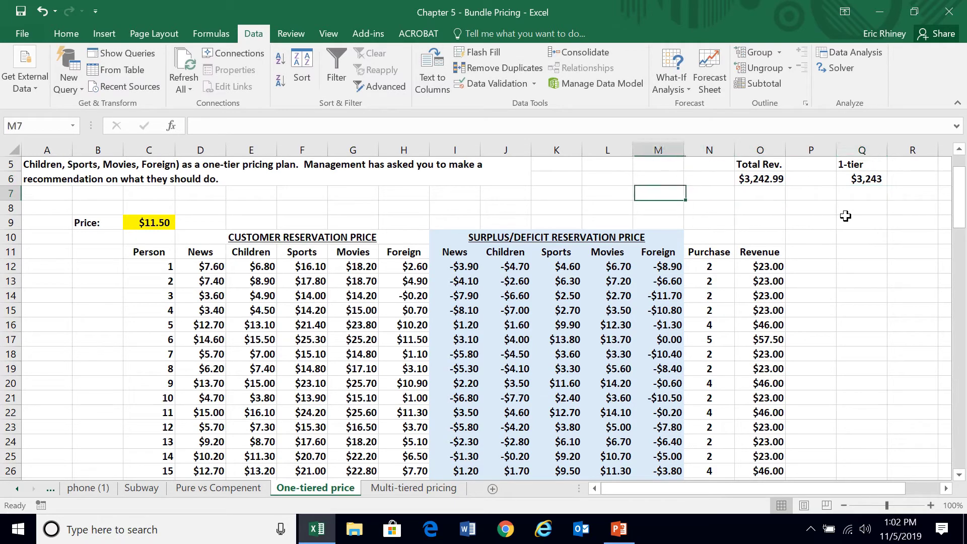
key(Down)
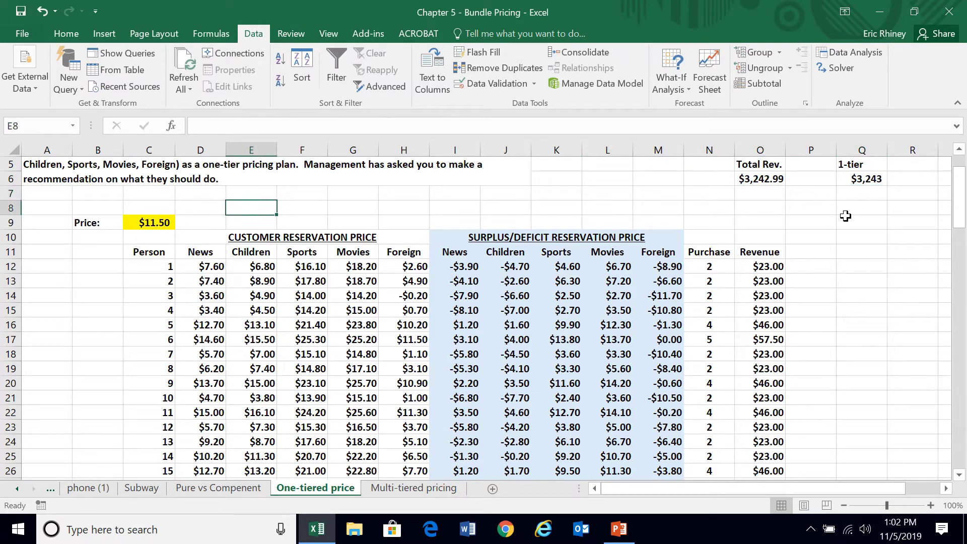
key(Left)
key(Down)
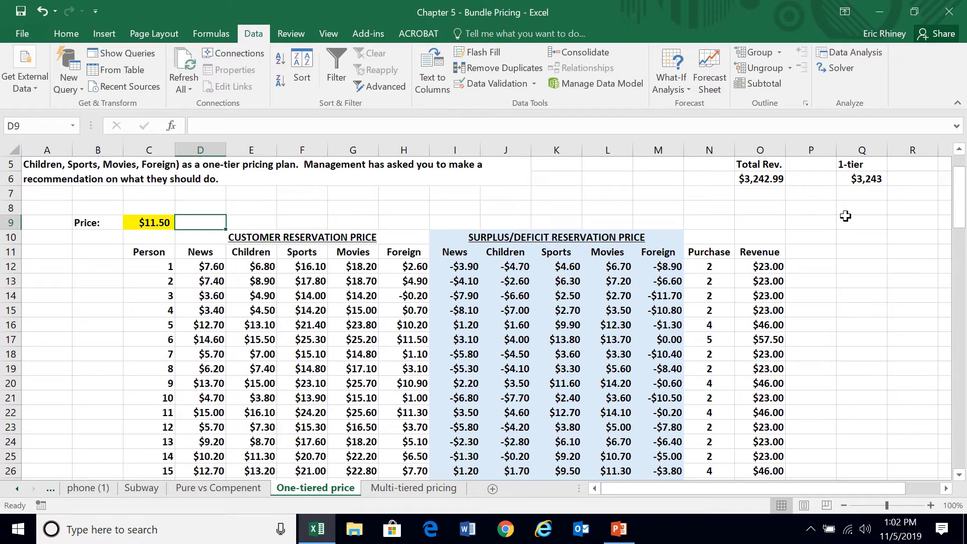
key(Left)
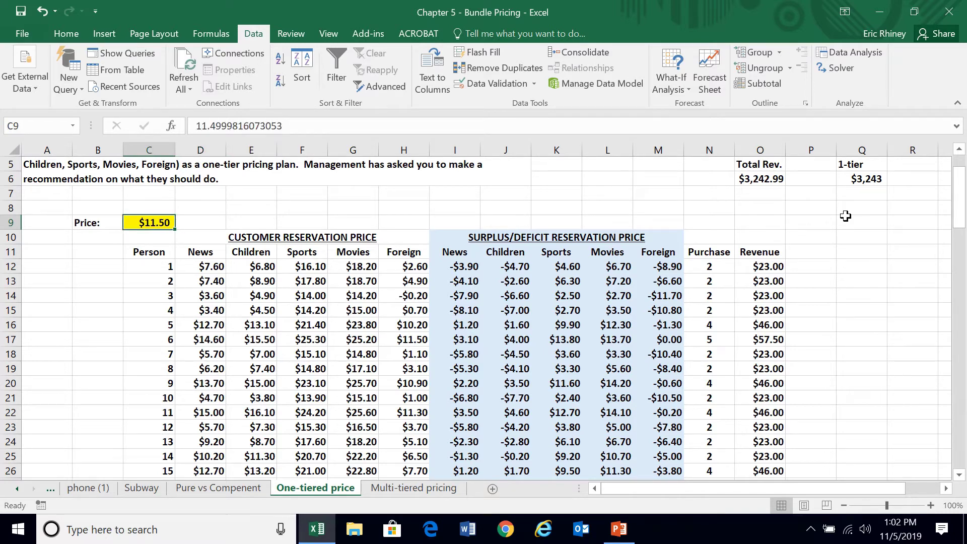
text(1)
key(Return)
key(Up)
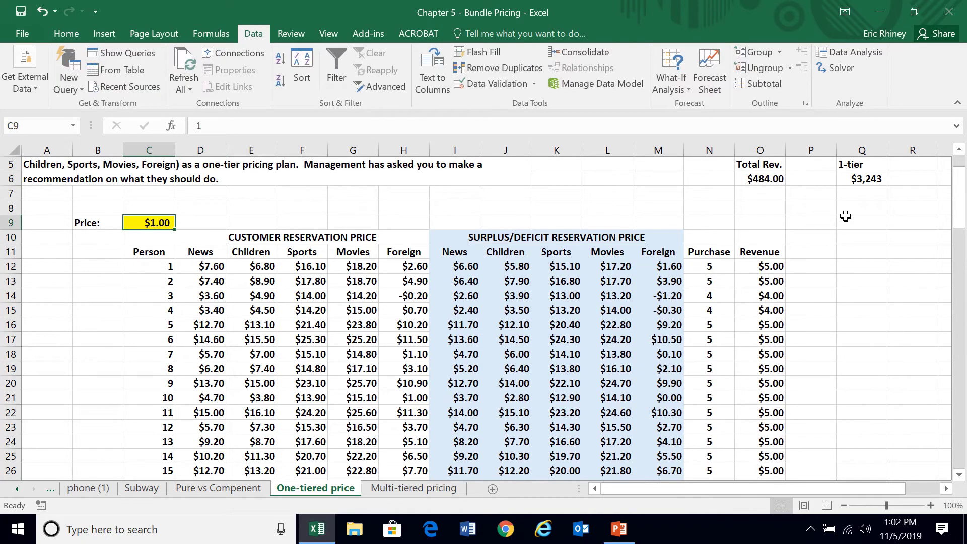
key(ctrl+c)
key(Right)
key(Return)
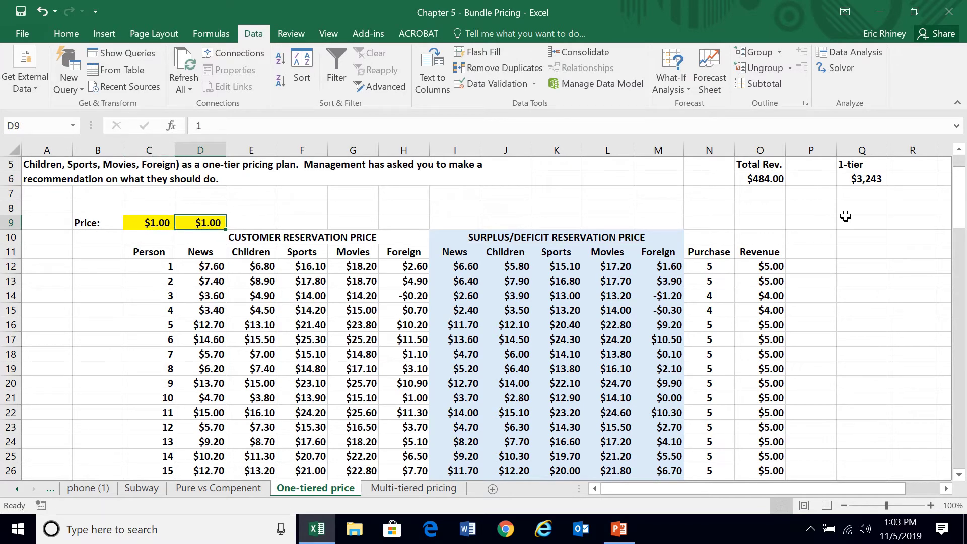
Label the two price cells 1 and 2 in C8:D8 and center the labels
key(Left)
key(Right)
key(Left)
key(Right)
key(Left)
key(Up)
text(1)
key(Tab)
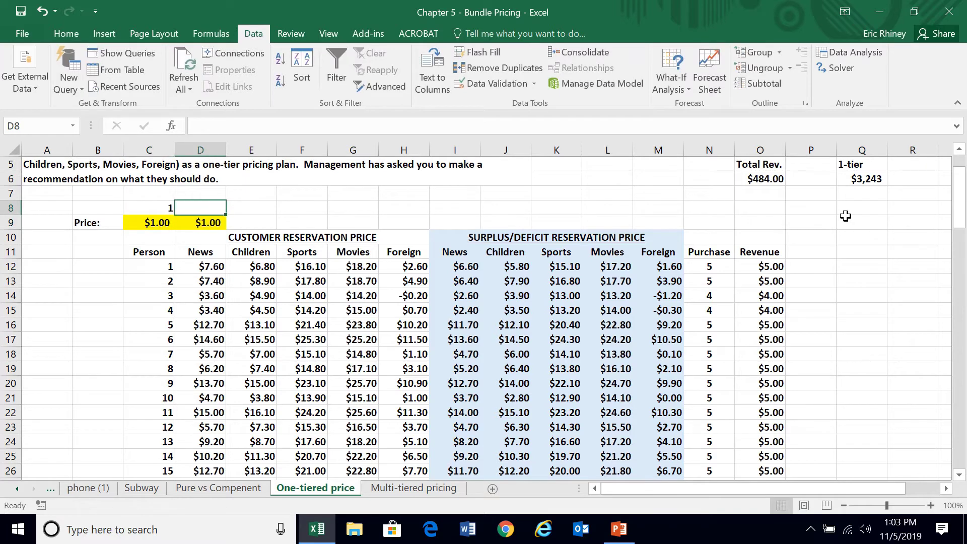
text(2)
key(Left)
key(shift+Right)
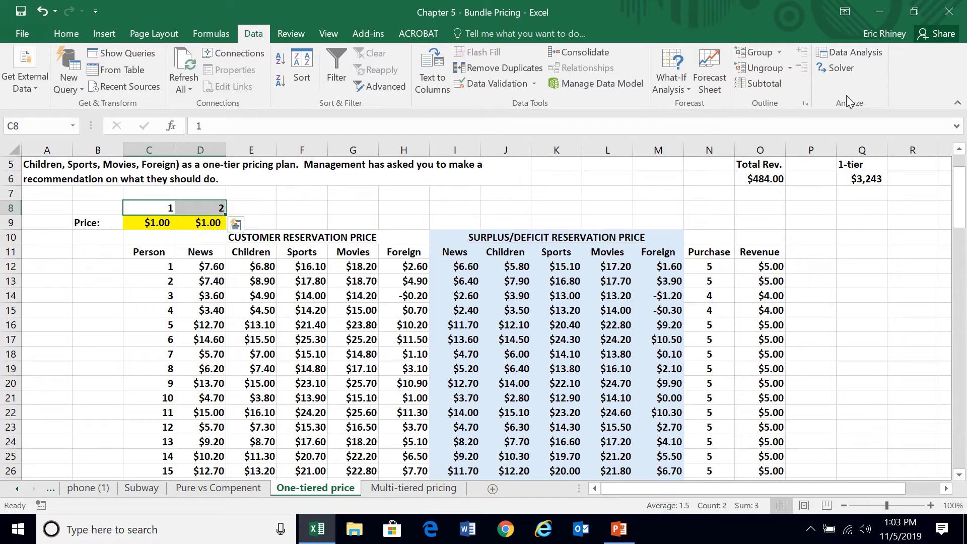
click(67, 34)
click(269, 81)
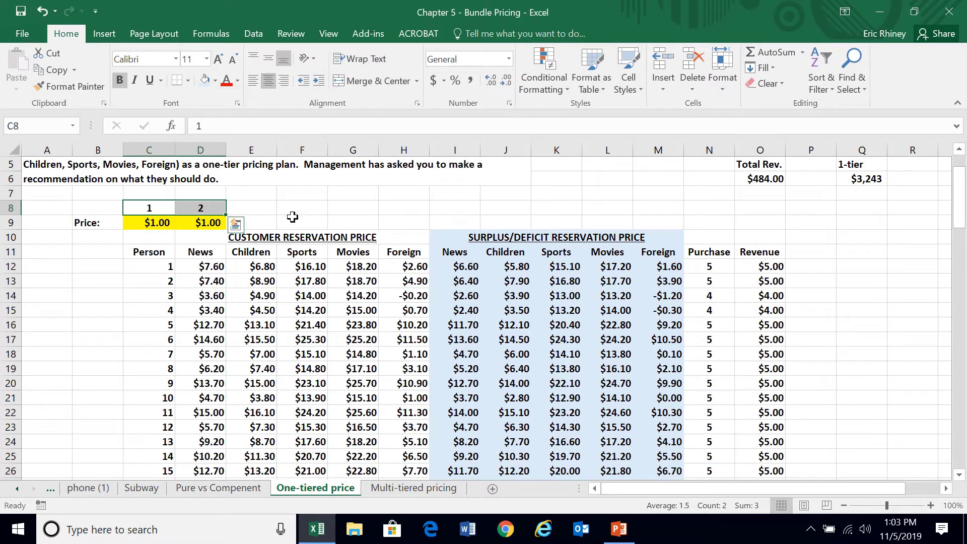
Enter the tier numbers 1, 2, 1, 2, 1 in I8:M8 above the surplus/deficit columns News through Foreign
click(445, 209)
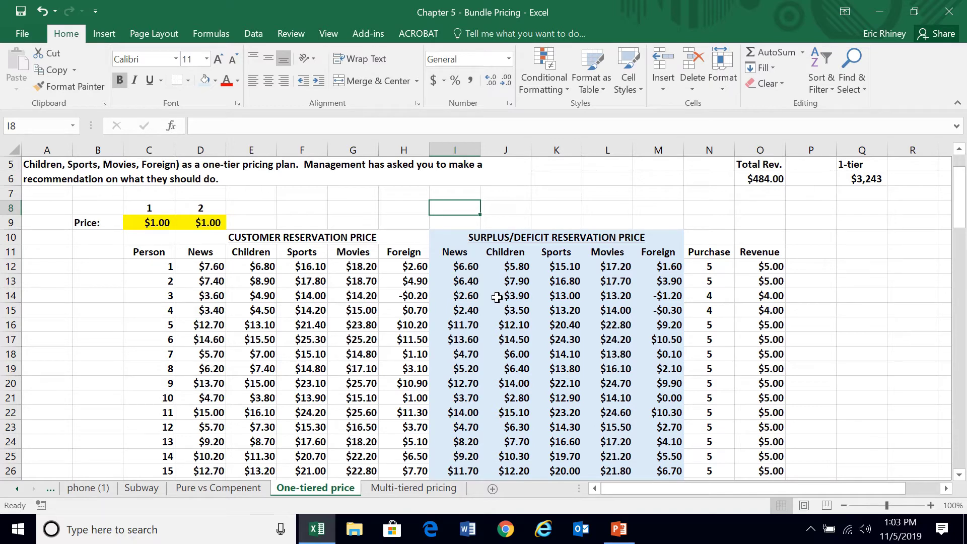
text(1)
key(Tab)
text(2)
key(Tab)
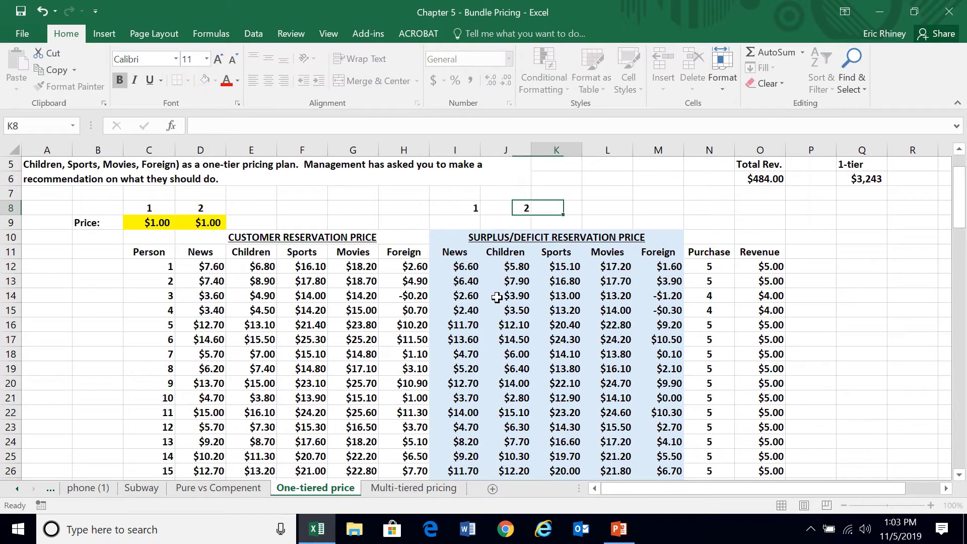
text(1)
key(Tab)
text(2)
key(Tab)
text(1)
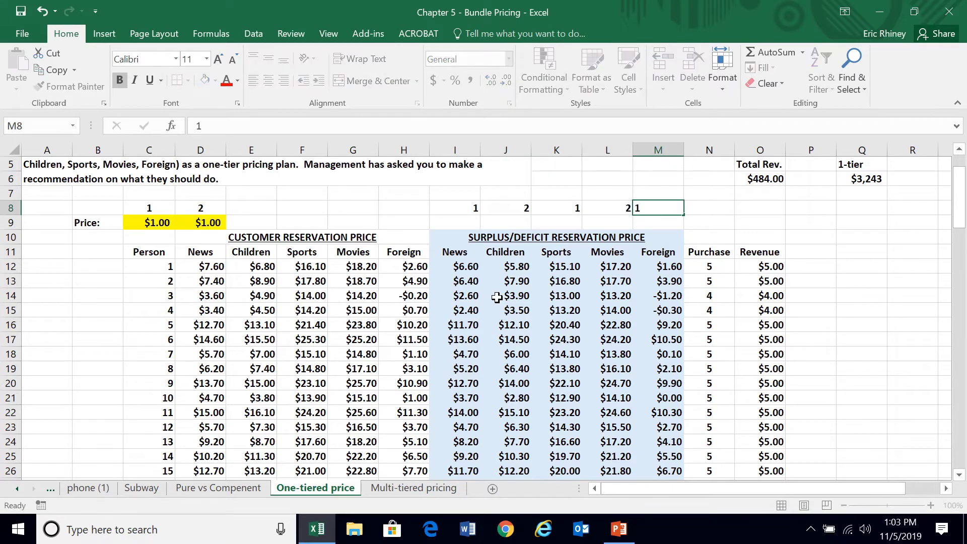
Center the tier numbers in I8:M8
key(shift+Tab)
key(Left)
key(Left)
key(Left)
key(shift+Right)
key(shift+Right)
key(shift+Right)
key(shift+Right)
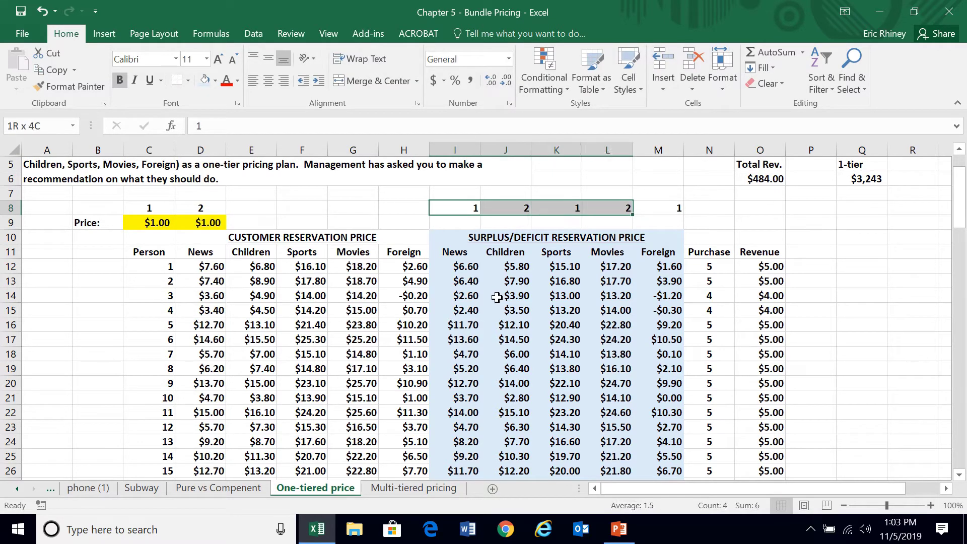
click(269, 86)
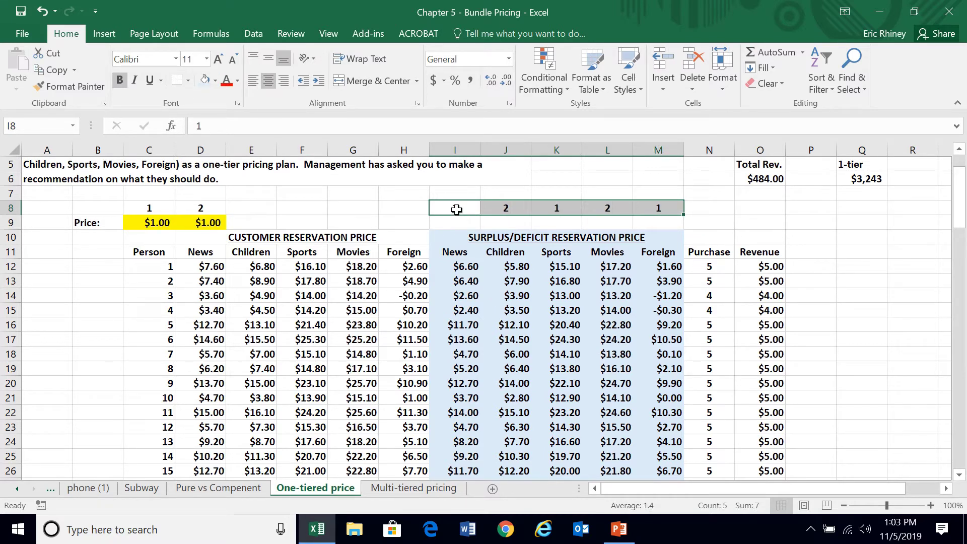
click(457, 208)
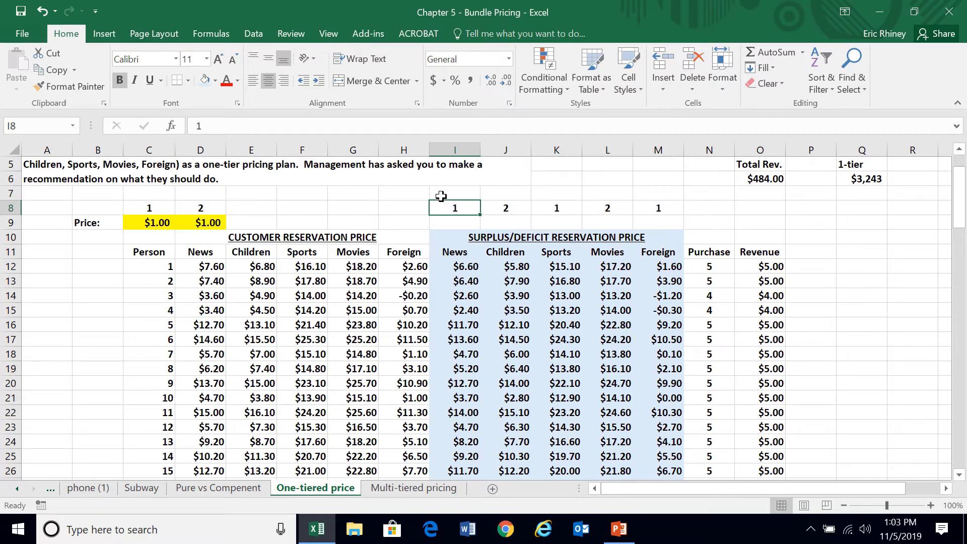
Set the tier 1 price in C9 to 10 and the tier 2 price in D9 to 20
click(156, 223)
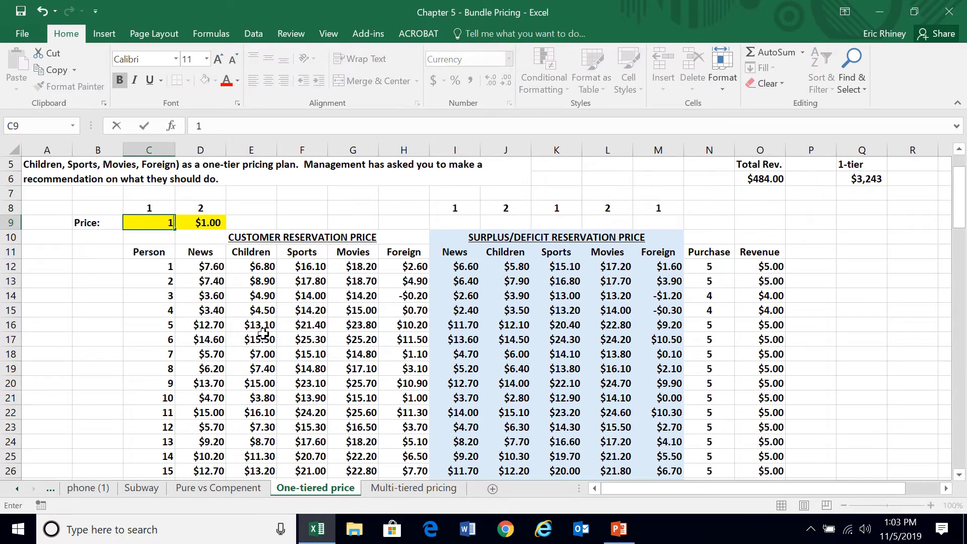
text(10)
key(Tab)
text(20)
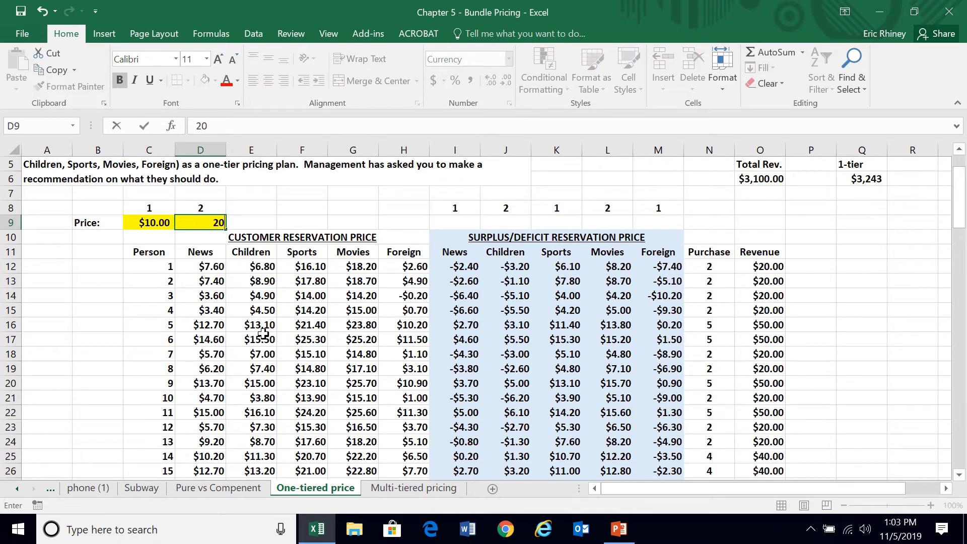
key(Tab)
Enter the formula =IF(I8=1,$C$9,D9) in I7 to look up the News column's price from its tier number
key(Tab)
key(Tab)
key(Tab)
key(Tab)
key(Up)
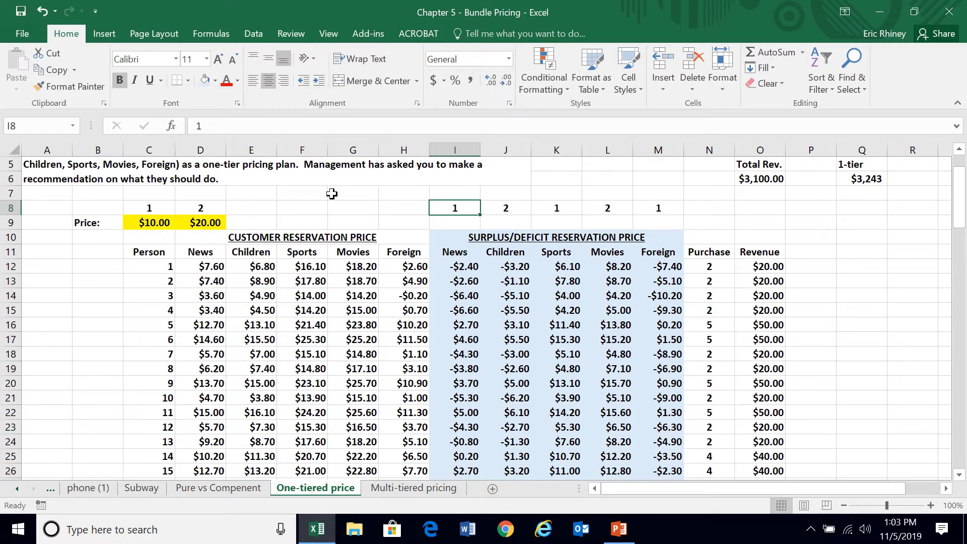
click(457, 193)
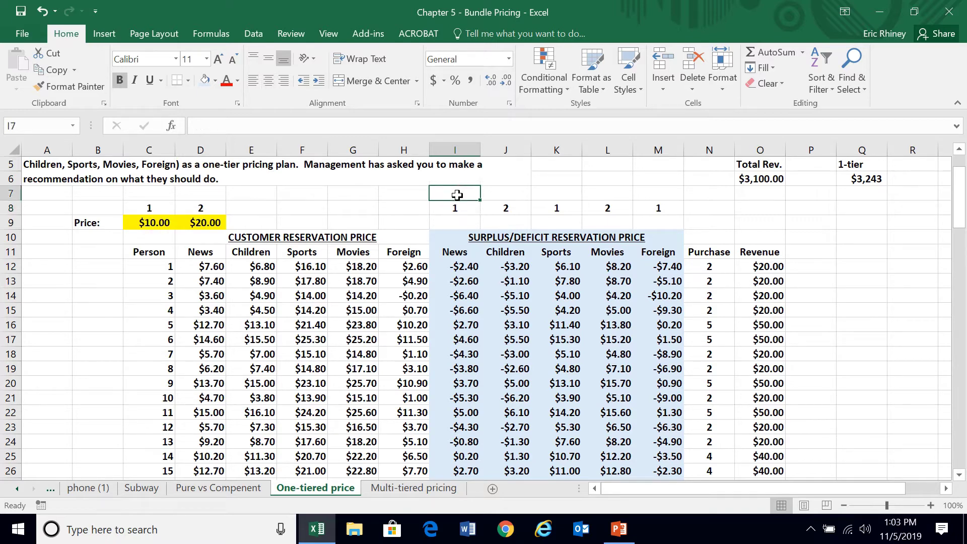
text(=if)
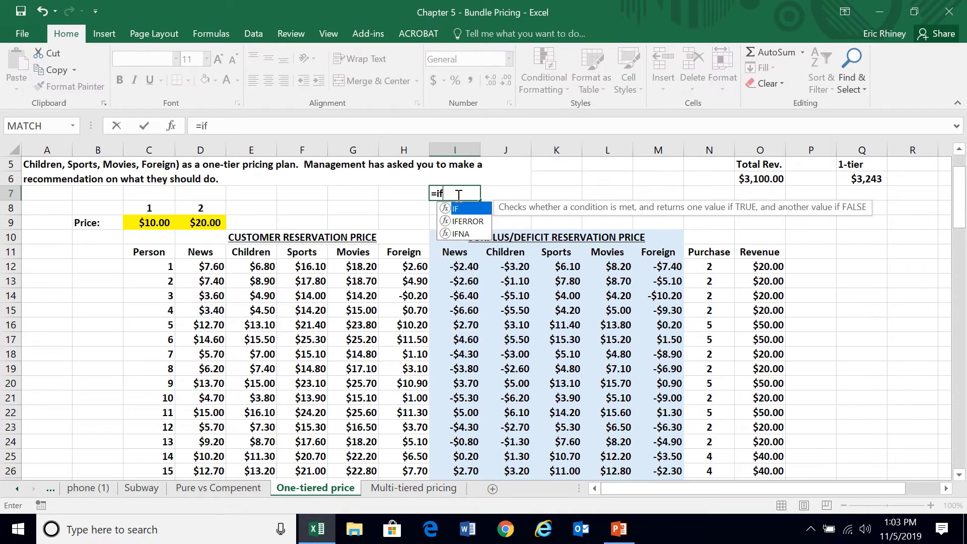
key(Down)
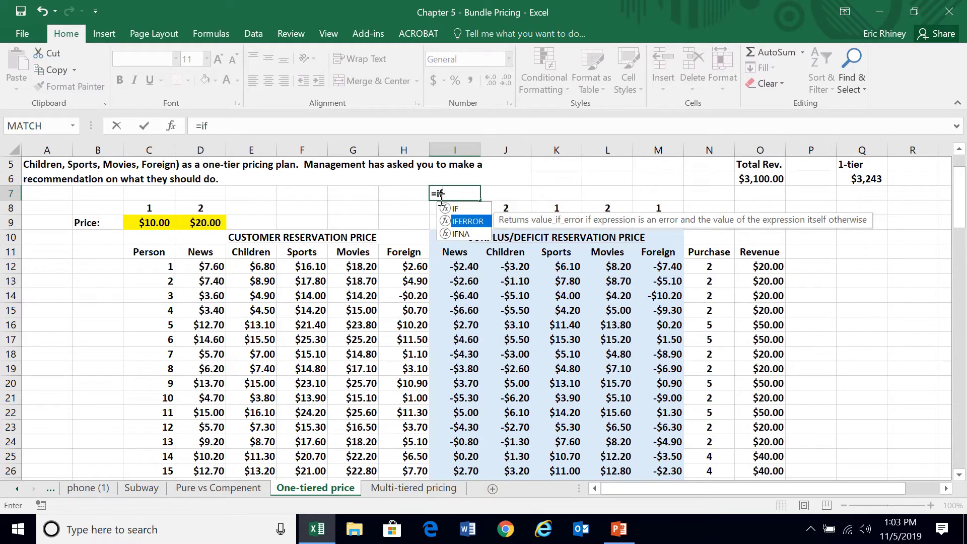
click(451, 197)
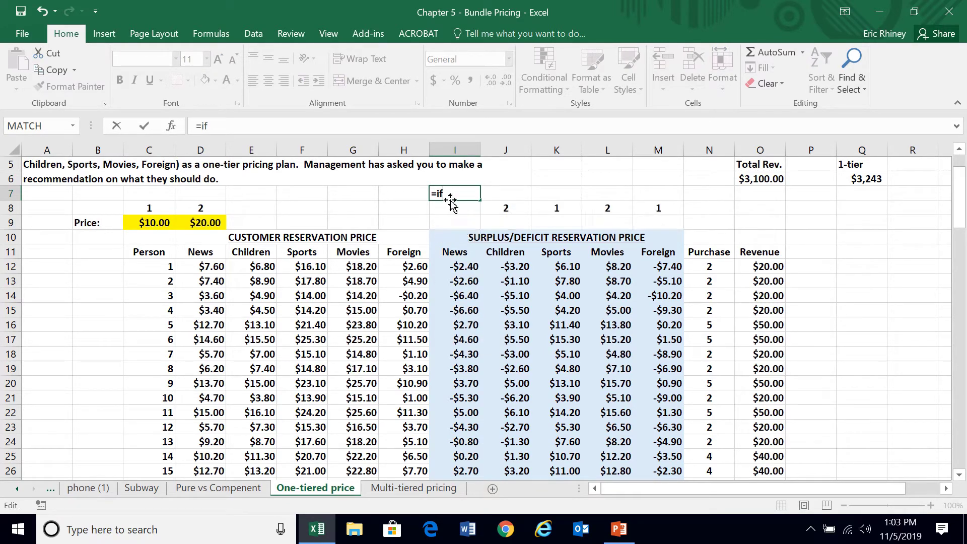
text(()
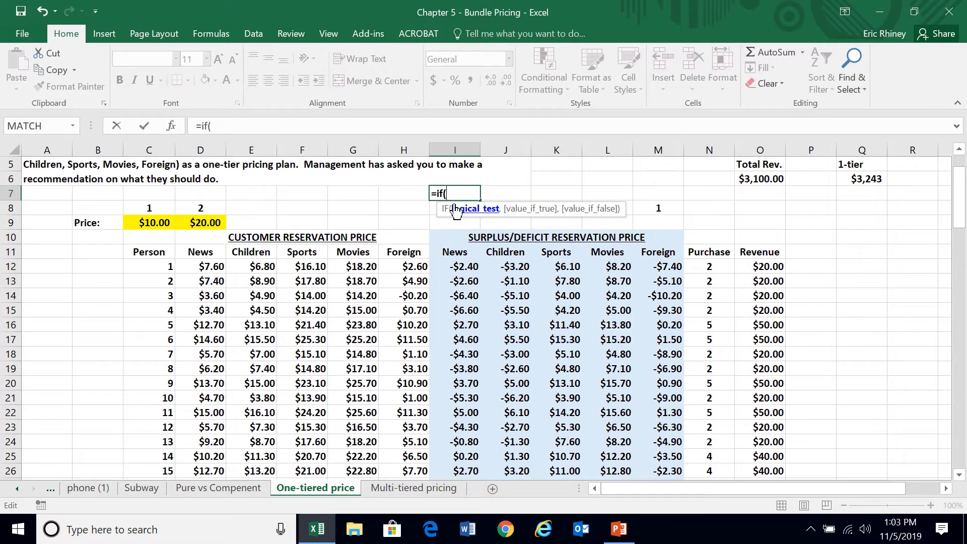
click(430, 211)
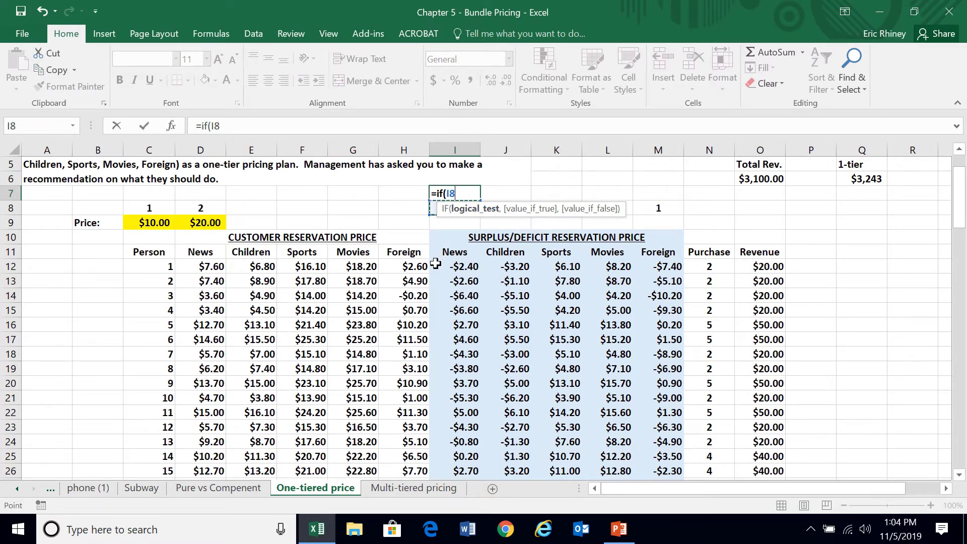
text(=1,)
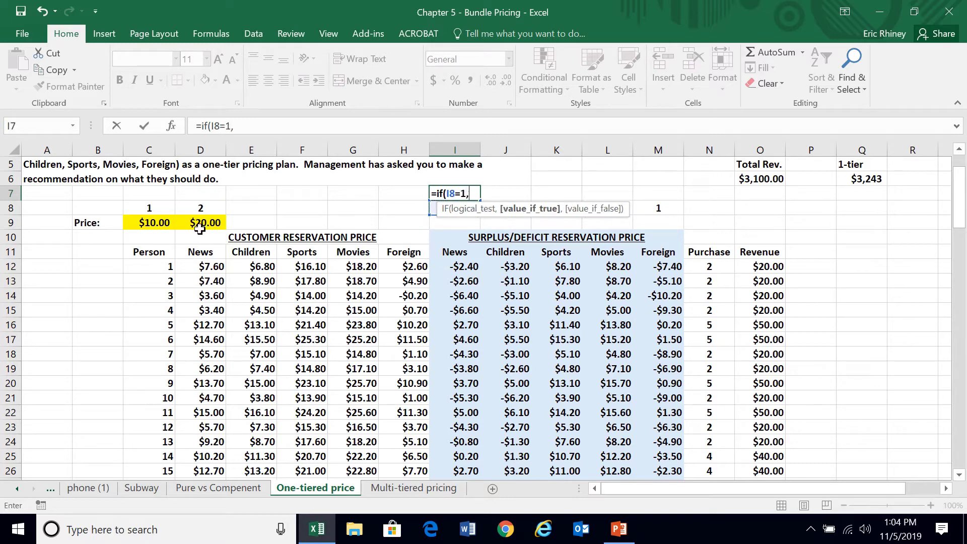
click(161, 219)
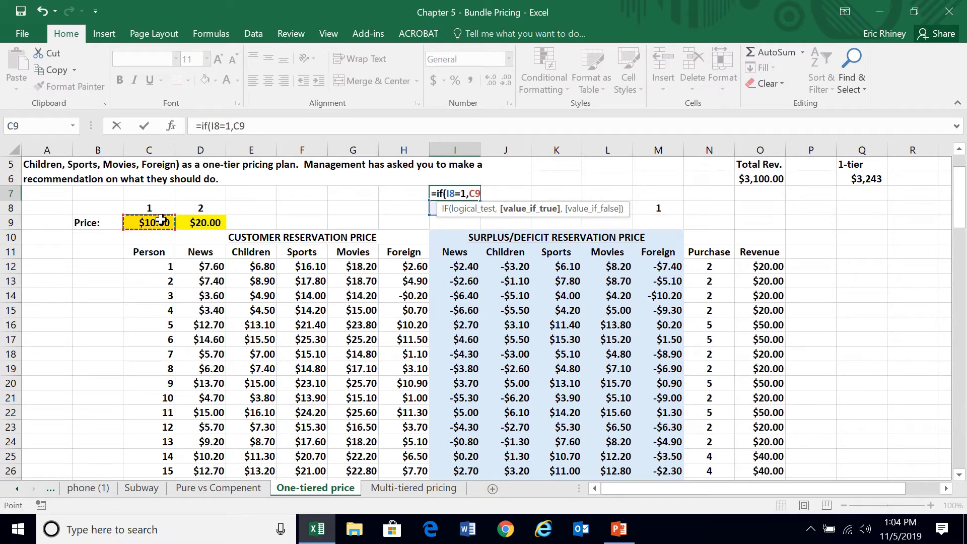
key(F4)
text(,)
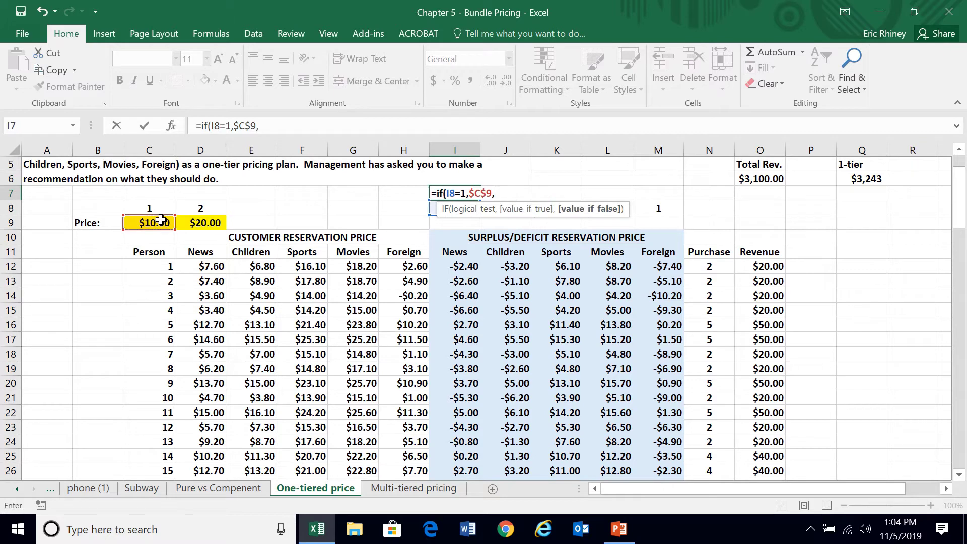
click(194, 222)
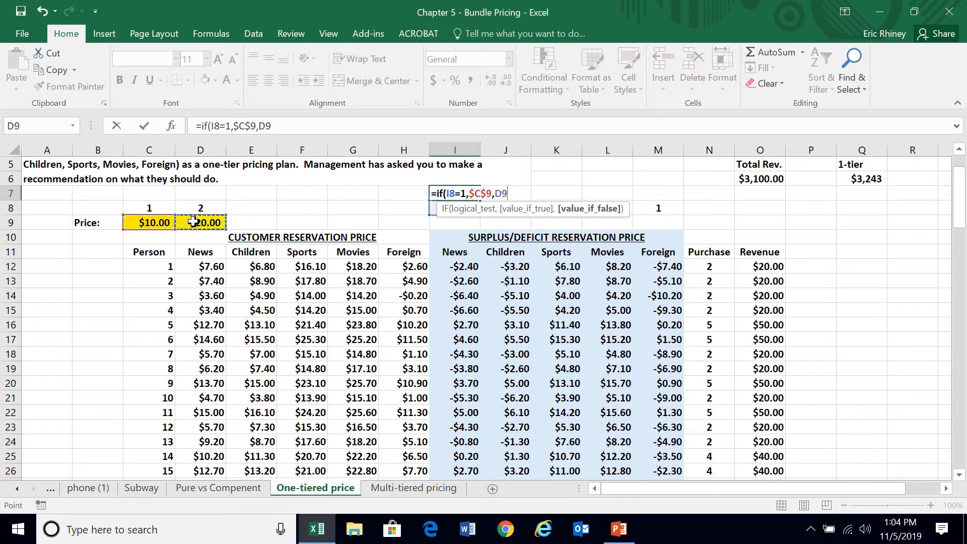
key(Return)
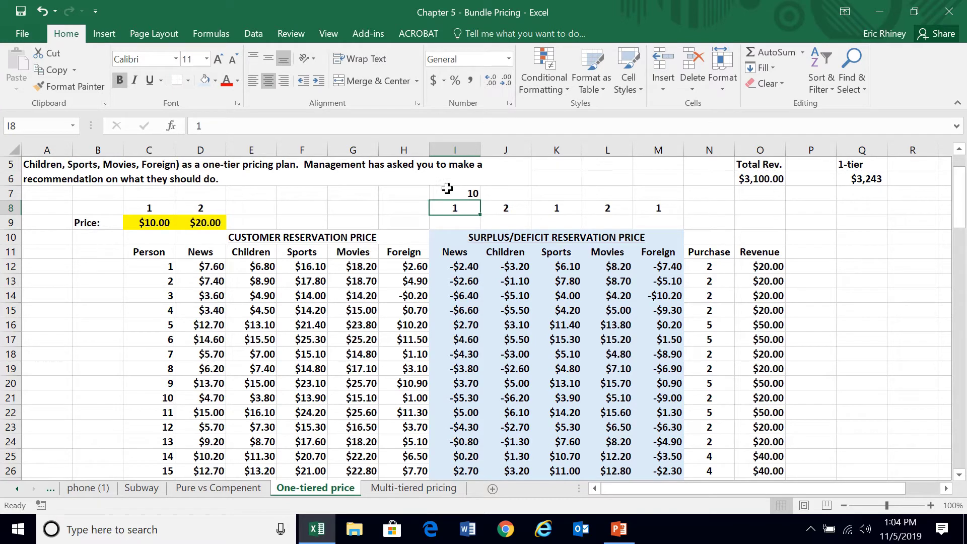
Copy the currency formatting from D12 to the price formula in I7
click(220, 269)
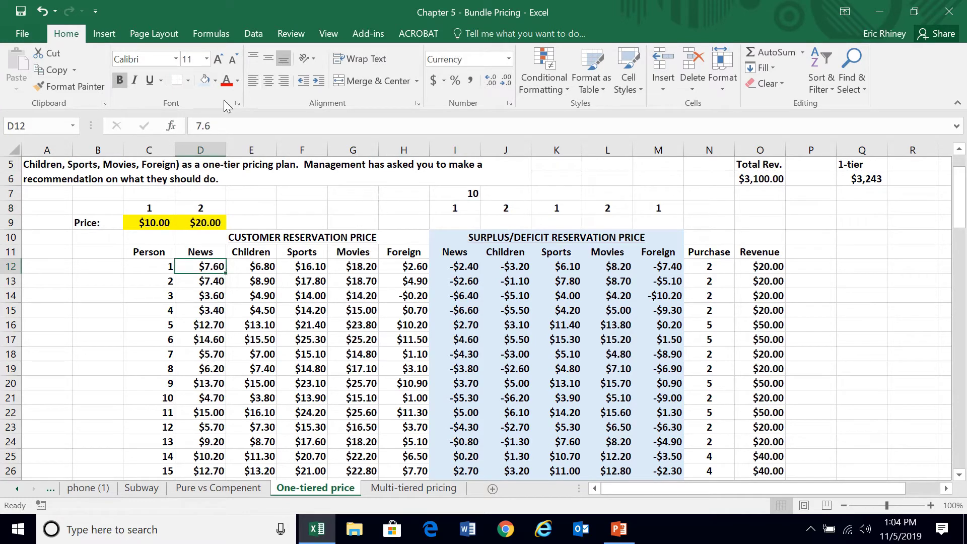
click(102, 88)
click(449, 193)
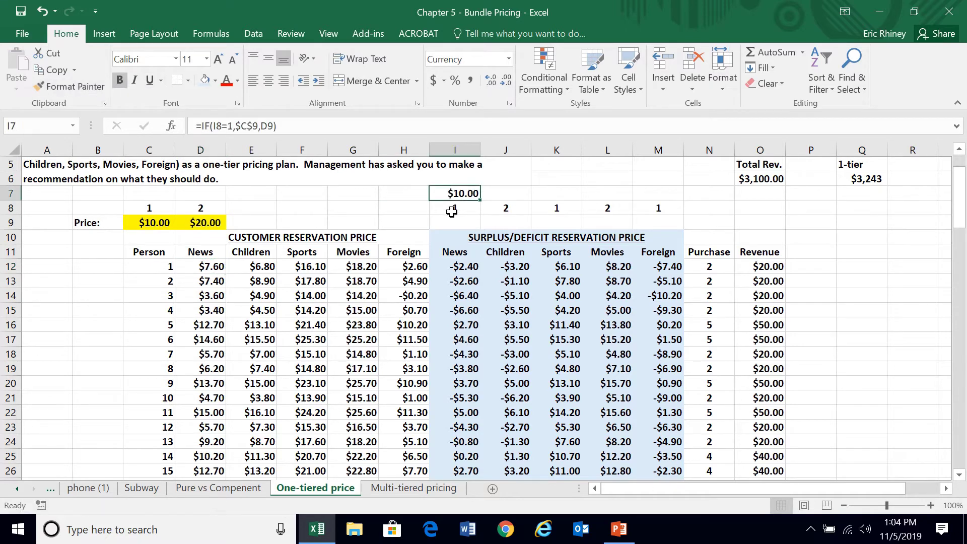
Test the I7 price formula by changing the News tier in I8 to 2 and back to 1
click(452, 212)
text(2)
key(Return)
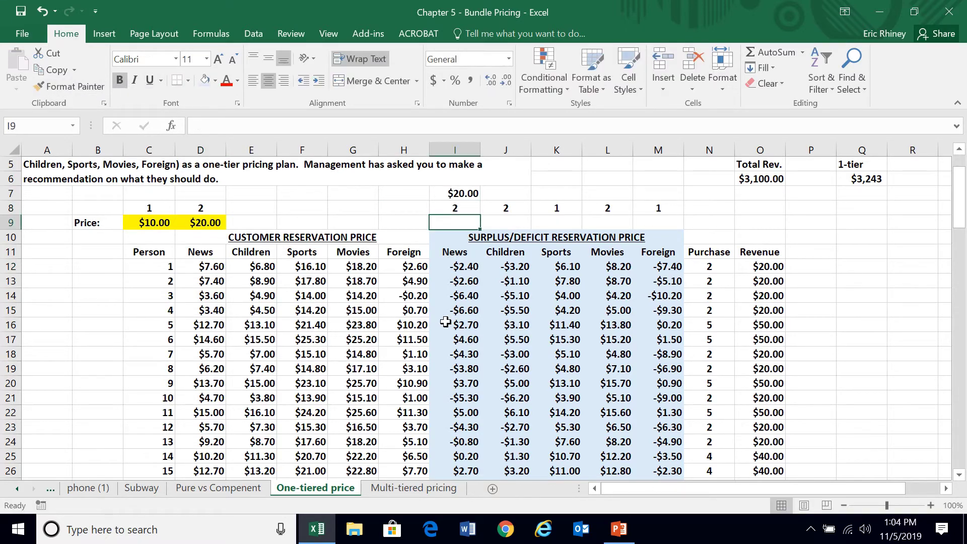
key(Up)
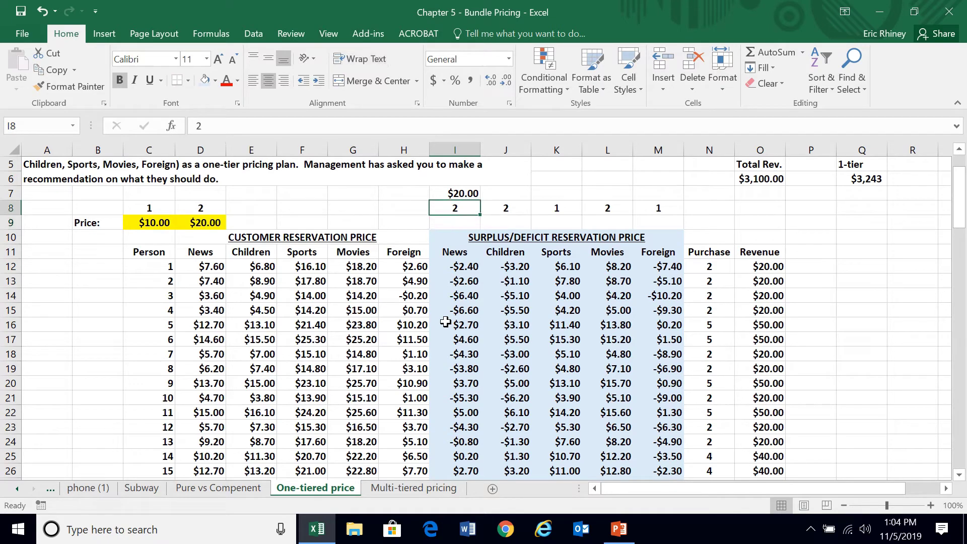
text(1)
key(Return)
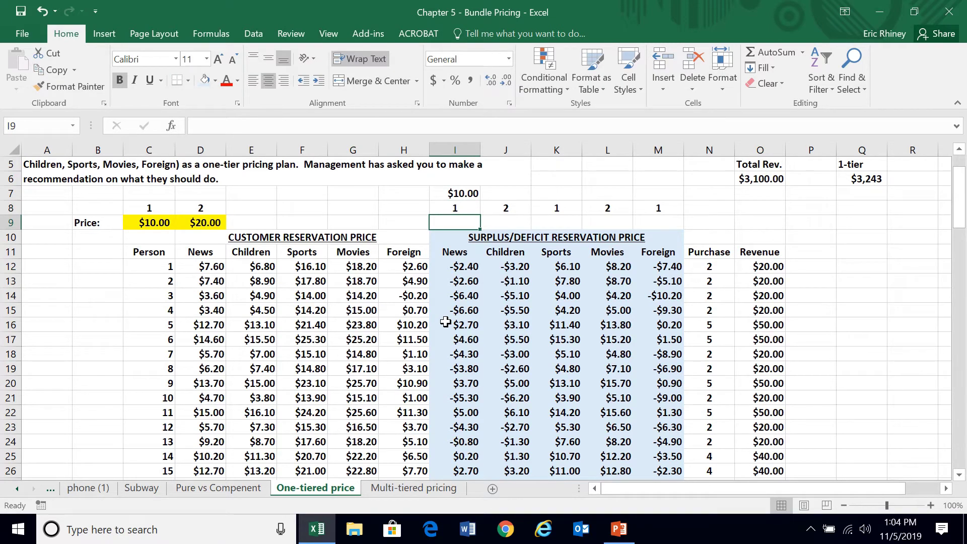
Center the News price in I7
key(Up)
key(Up)
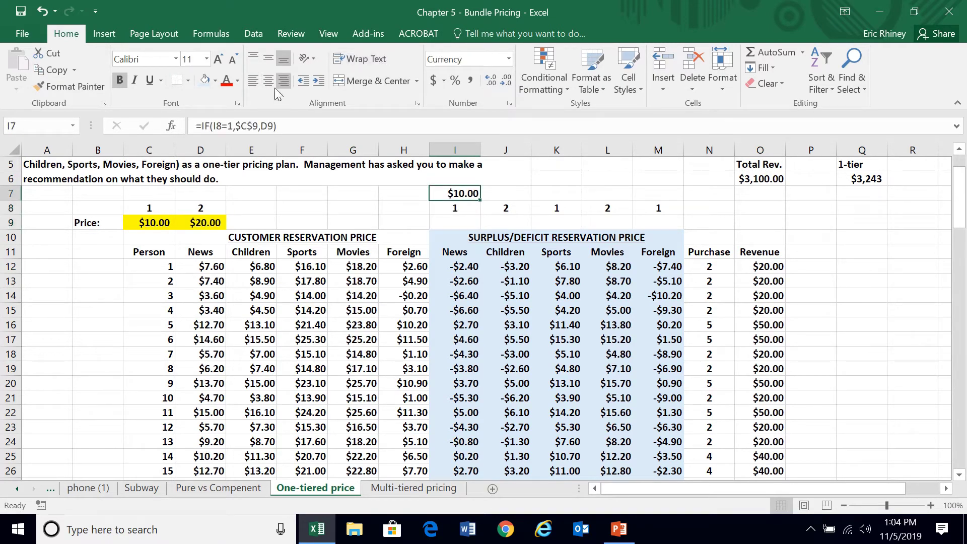
click(269, 80)
key(Down)
key(Up)
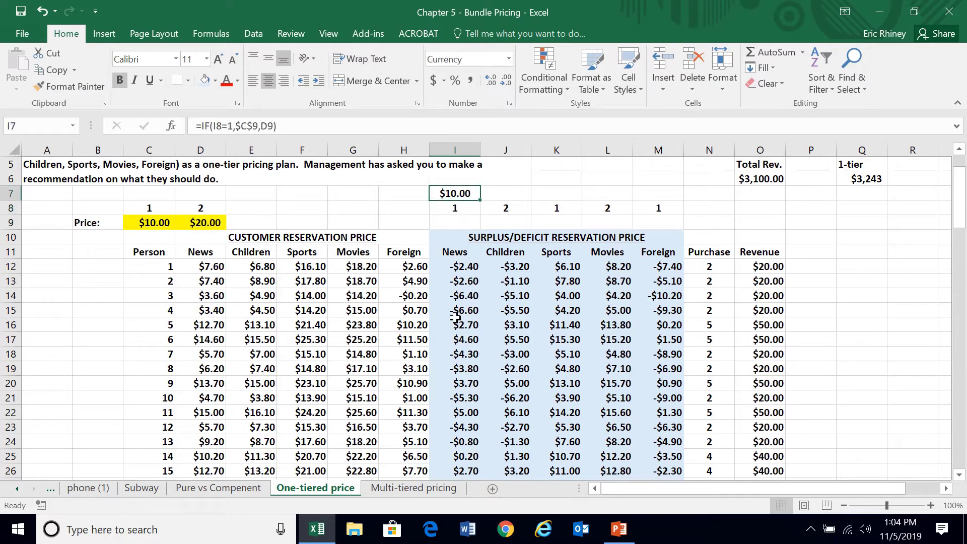
Fill the I7 price formula across to M7 and repoint the E9 reference in J7's formula to D9
drag(481, 199, 676, 199)
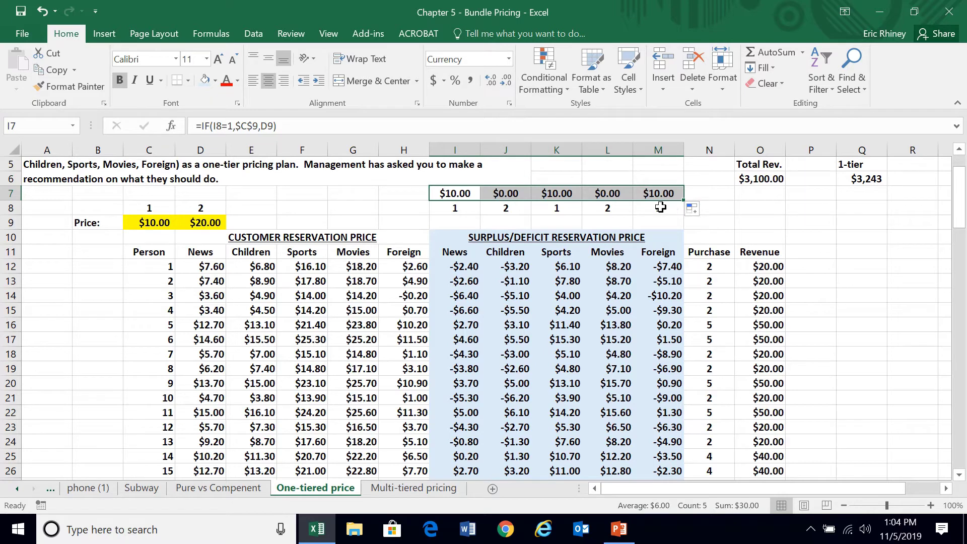
click(658, 213)
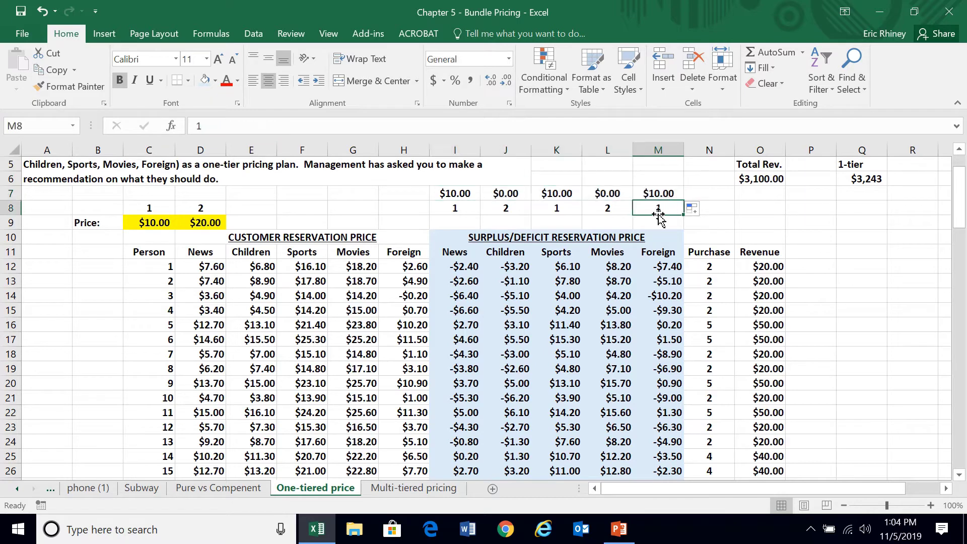
click(501, 193)
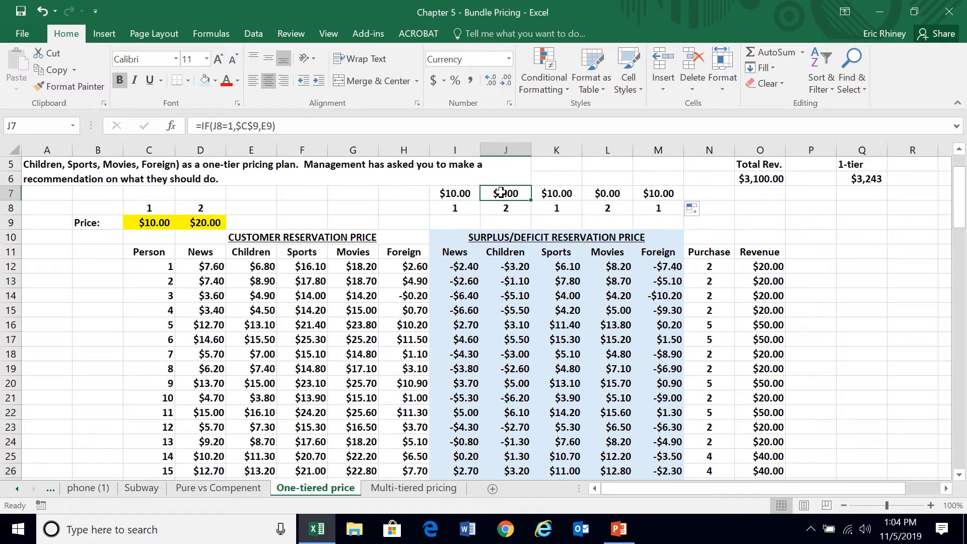
click(336, 122)
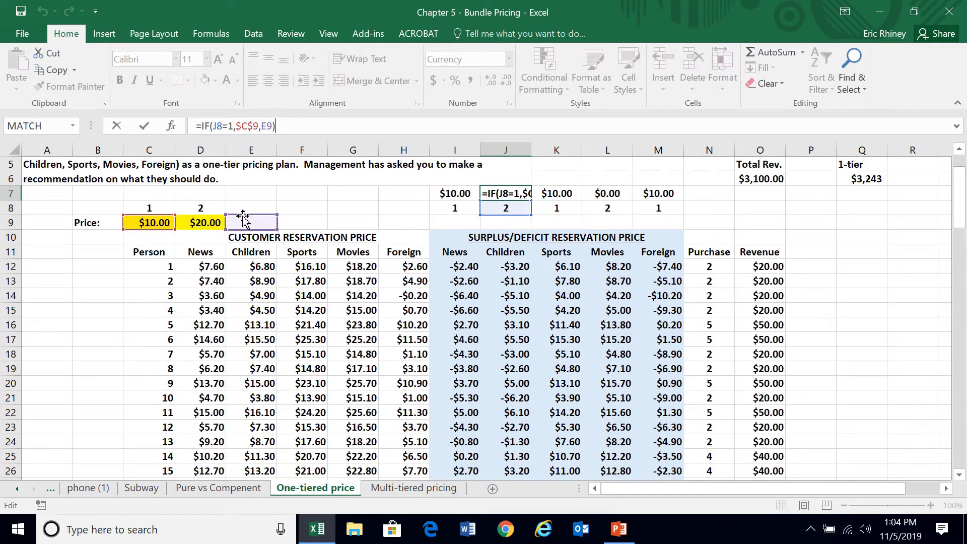
drag(244, 222, 207, 222)
key(Return)
key(Up)
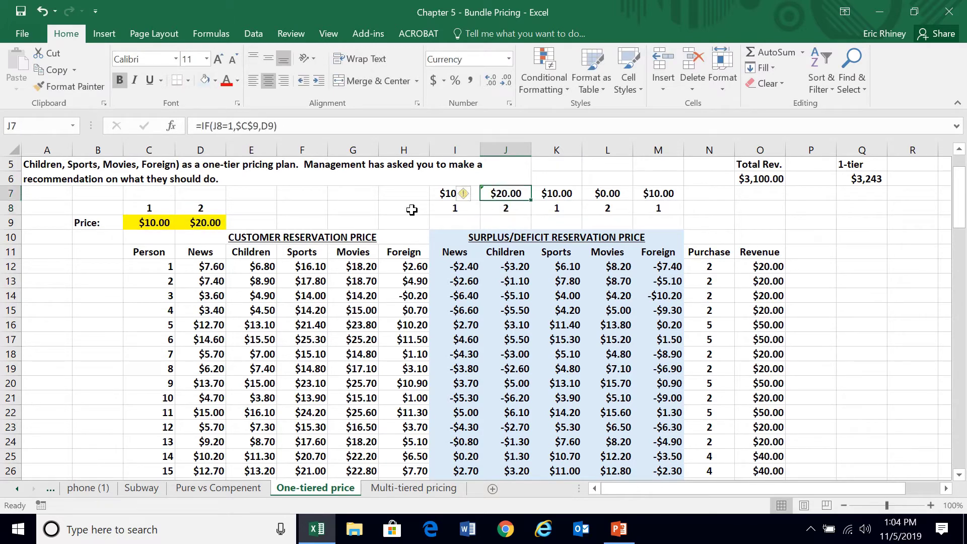
key(Left)
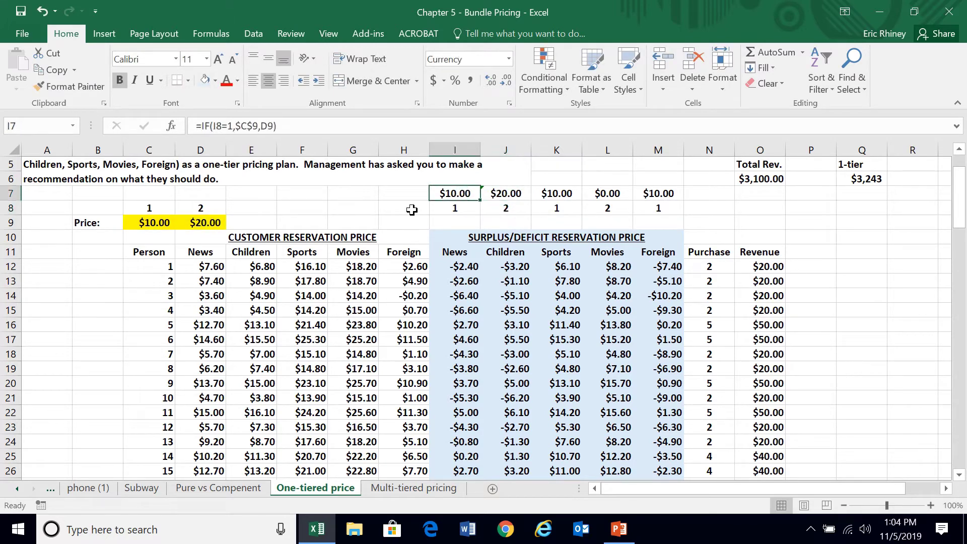
click(263, 126)
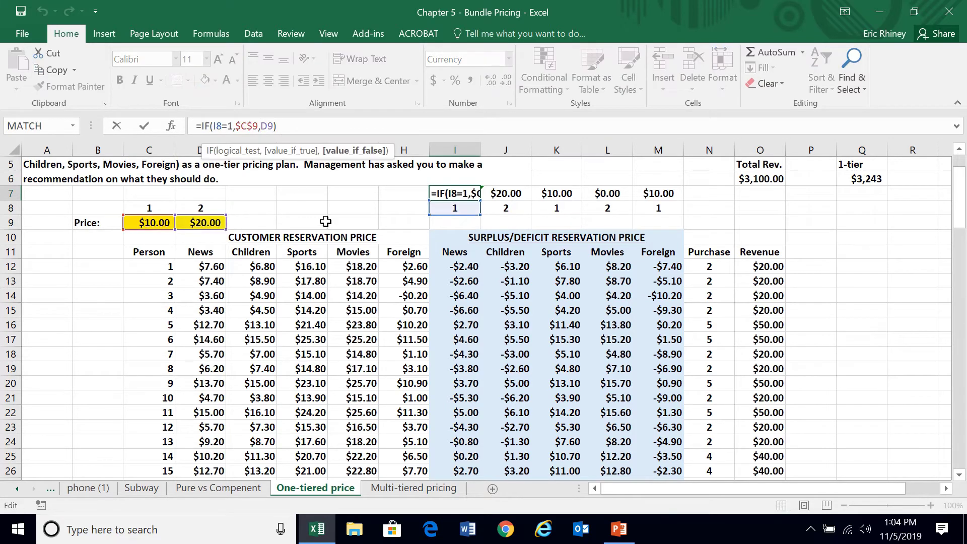
key(Right)
key(F5)
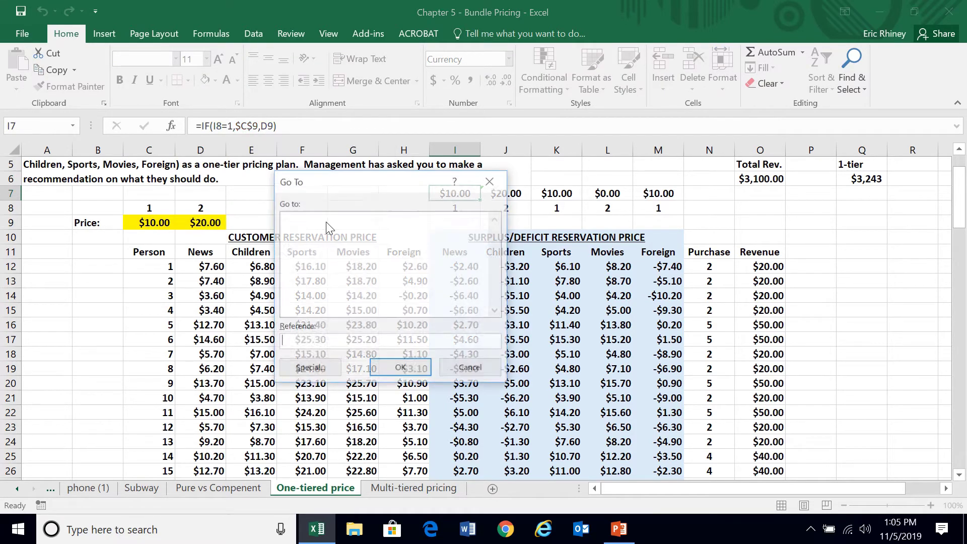
key(Escape)
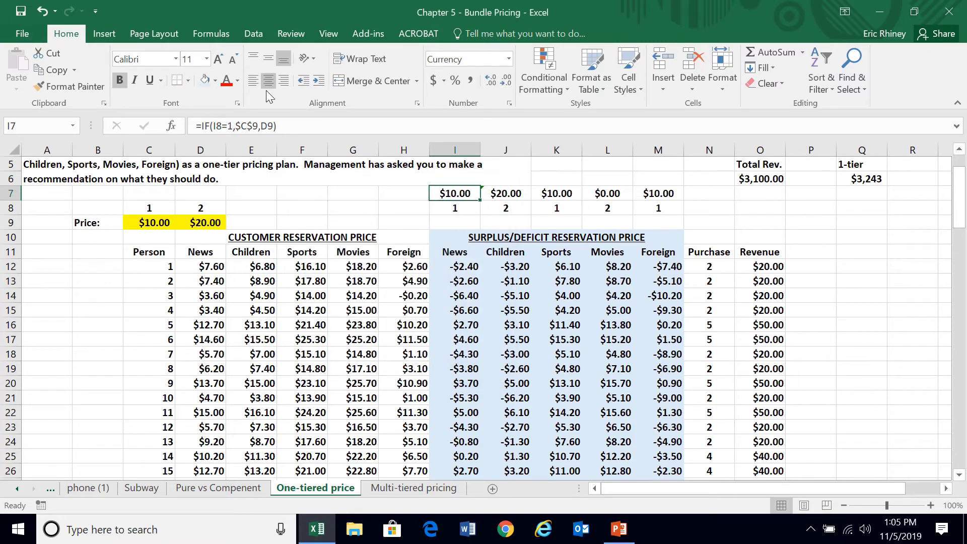
Make the D9 reference absolute in I7's formula, giving =IF(I8=1,$C$9,$D$9), and fill it across to M7
click(262, 121)
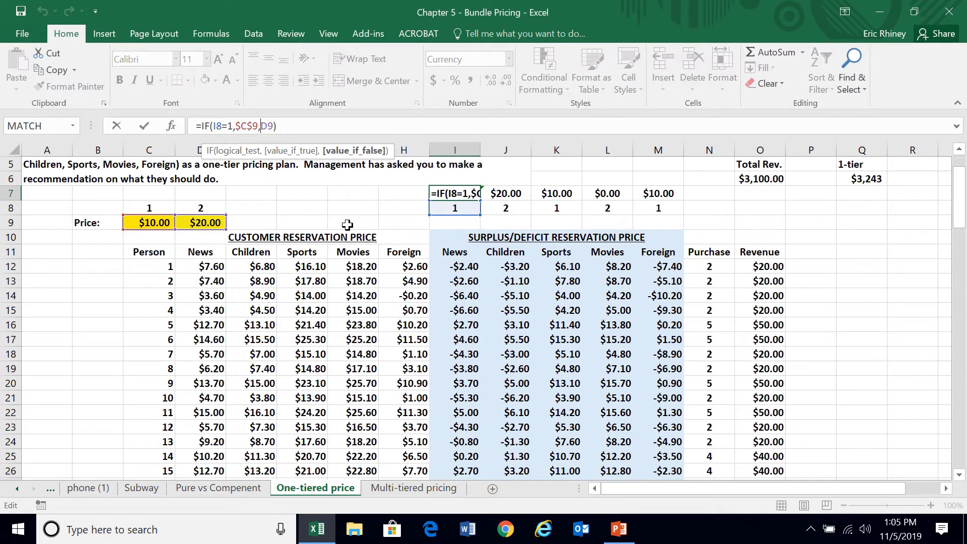
key(F4)
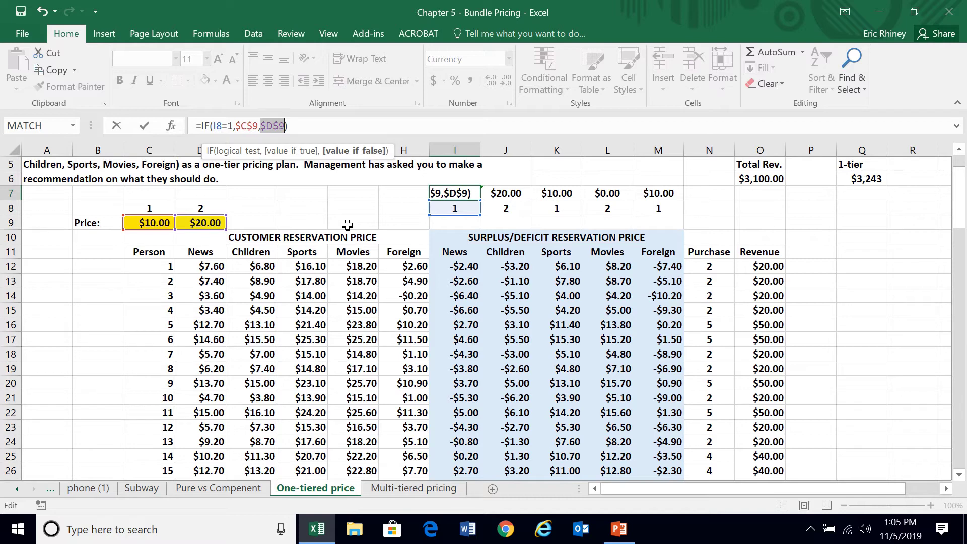
key(F4)
key(F4)
key(F4)
key(F4)
key(Return)
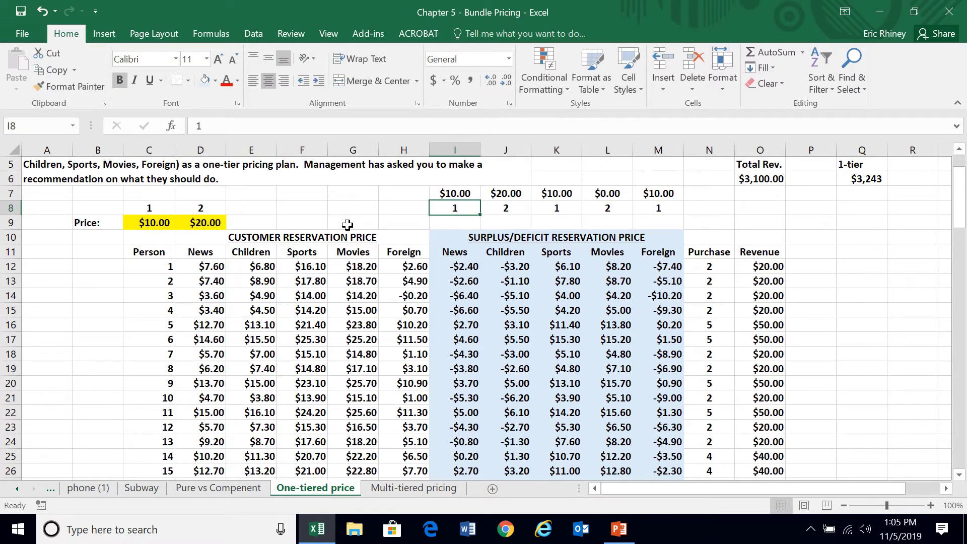
key(Up)
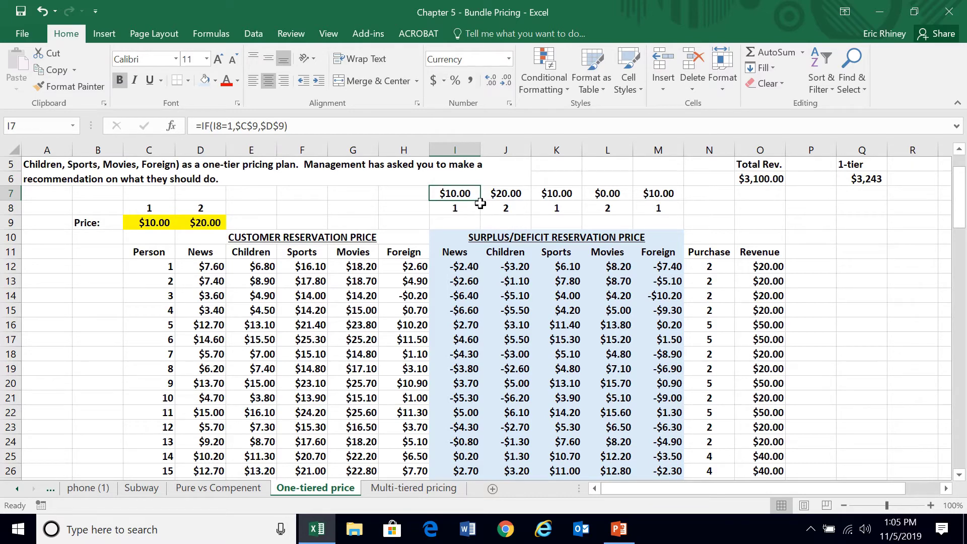
drag(480, 201, 655, 195)
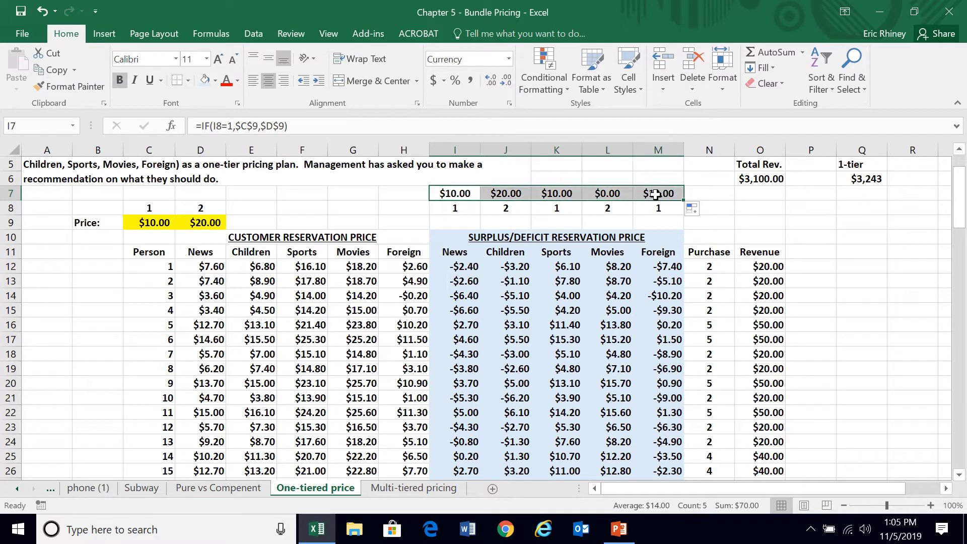
Test the price formulas by setting the Children, Sports, Movies and Foreign tiers in J8:M8 to 2, 2, 1 and 2
click(492, 209)
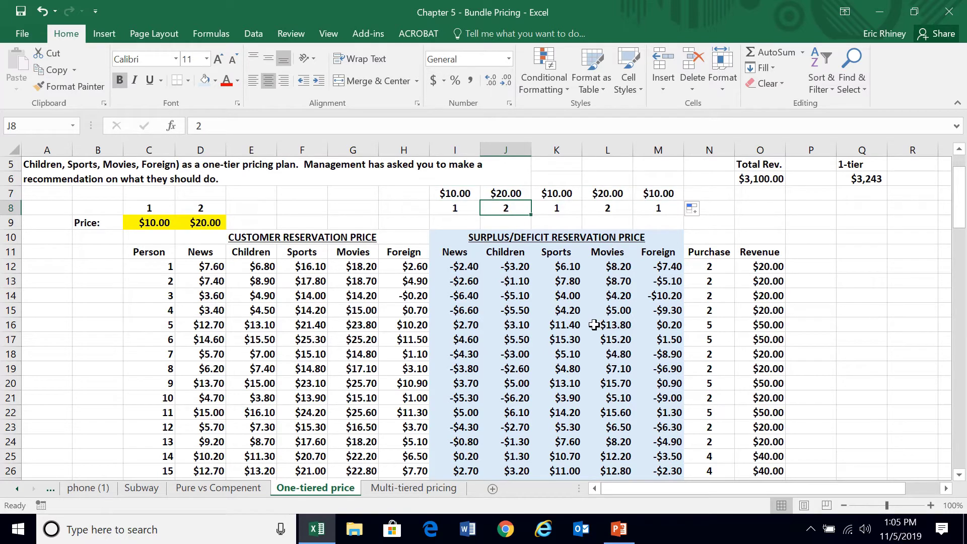
text(1)
key(Return)
key(Up)
text(2)
key(Right)
text(2)
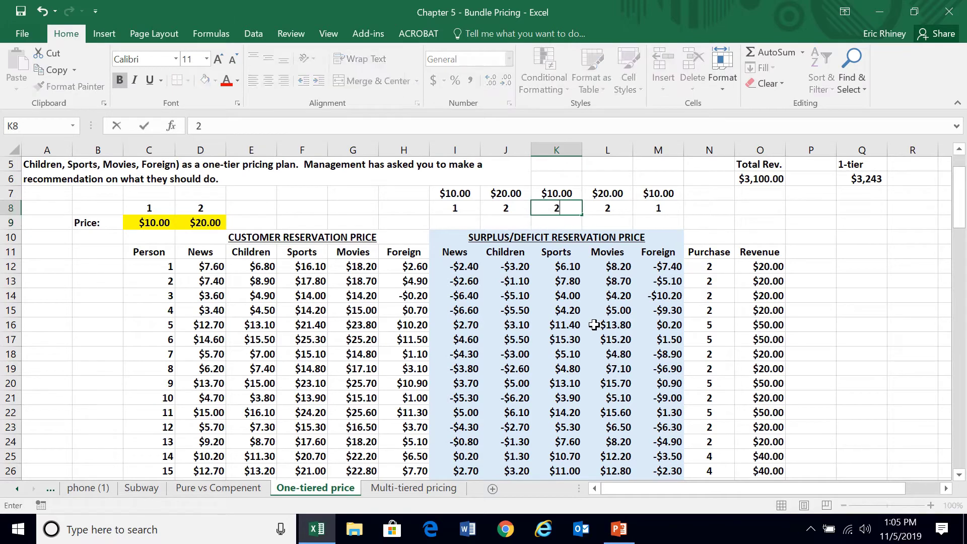
key(Return)
key(Up)
key(Right)
text(1)
key(Return)
key(Up)
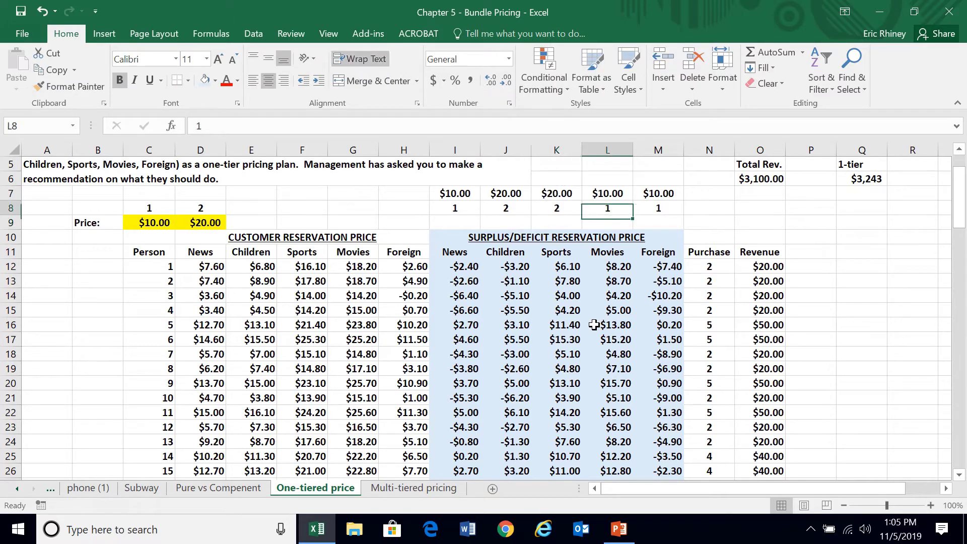
key(Right)
text(2)
key(Return)
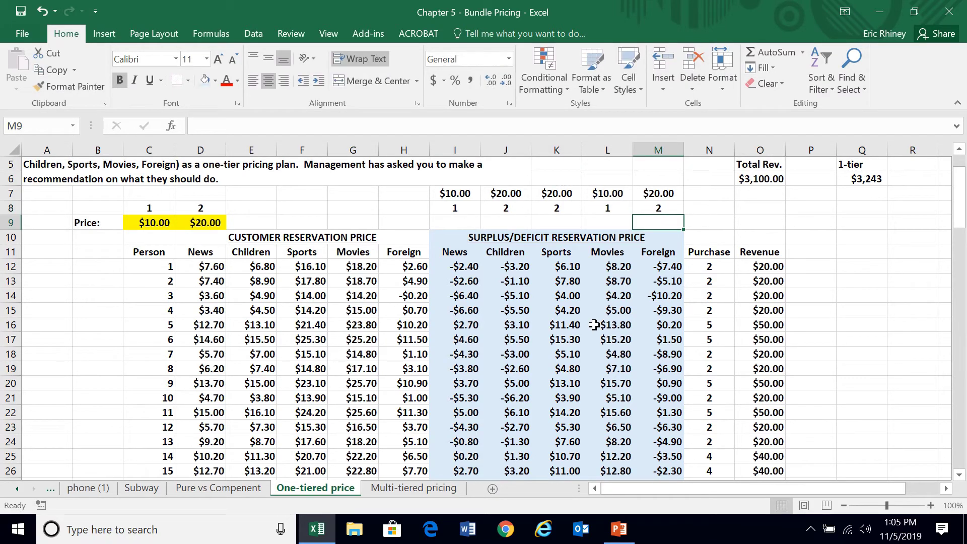
Highlight the tier cells I8:M8 with a yellow fill
key(Up)
key(Left)
key(Left)
key(Left)
key(Left)
key(shift+Right)
key(shift+Right)
key(shift+Right)
key(shift+Right)
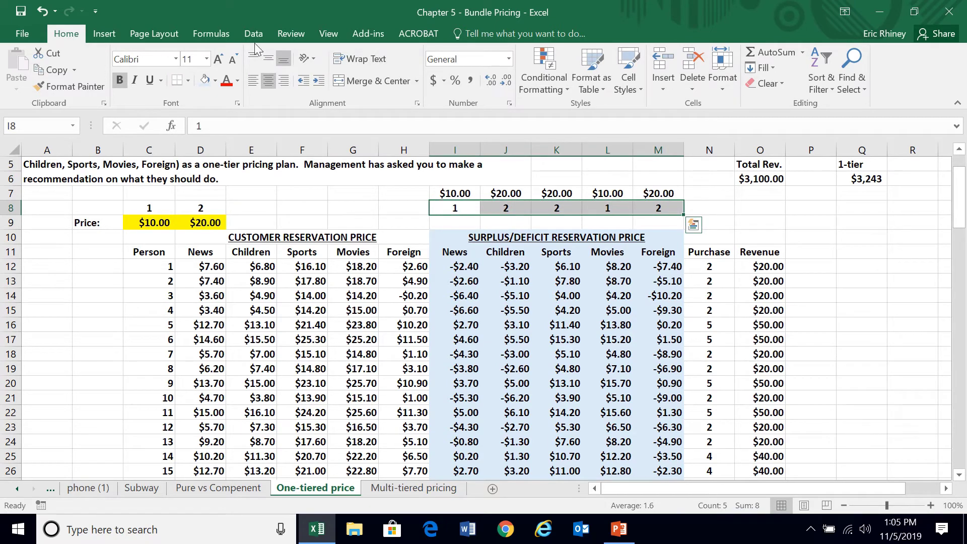
click(114, 33)
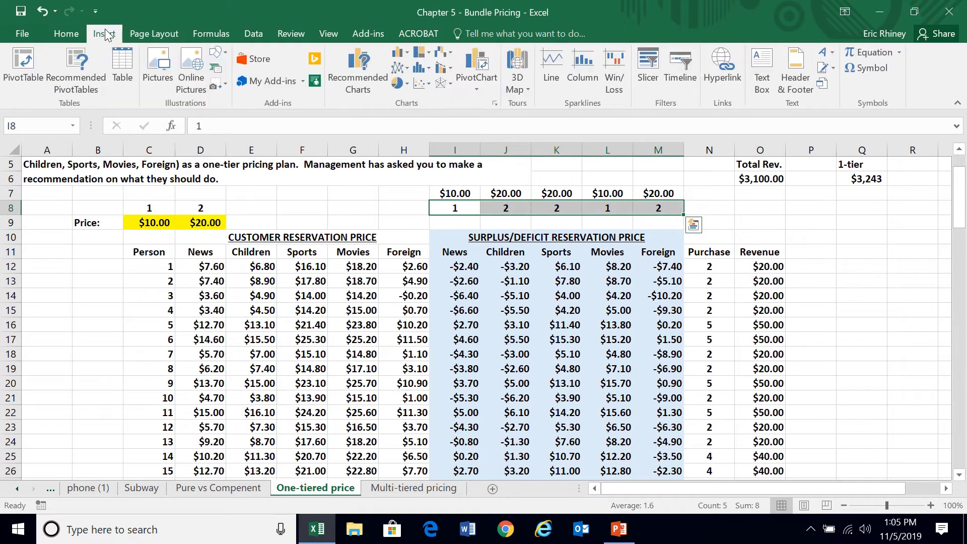
click(66, 34)
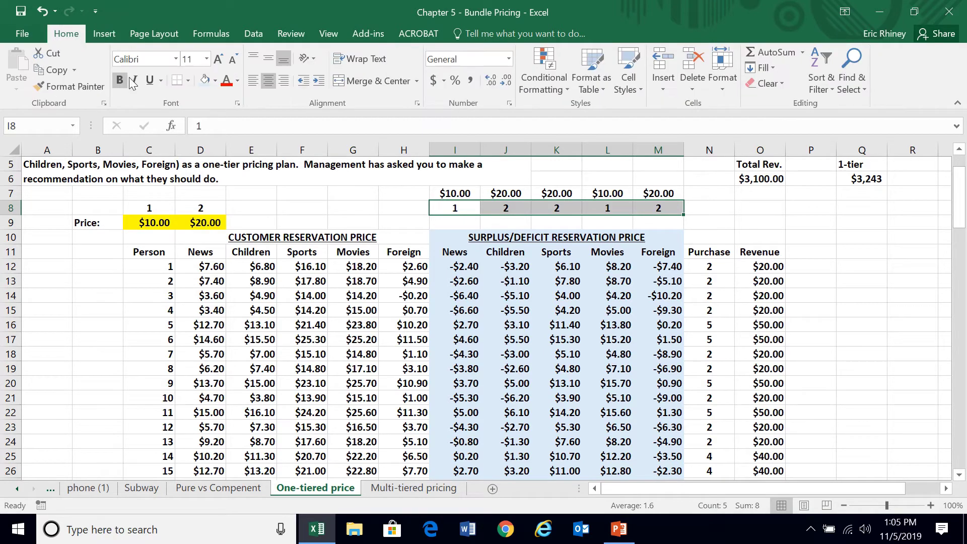
click(215, 81)
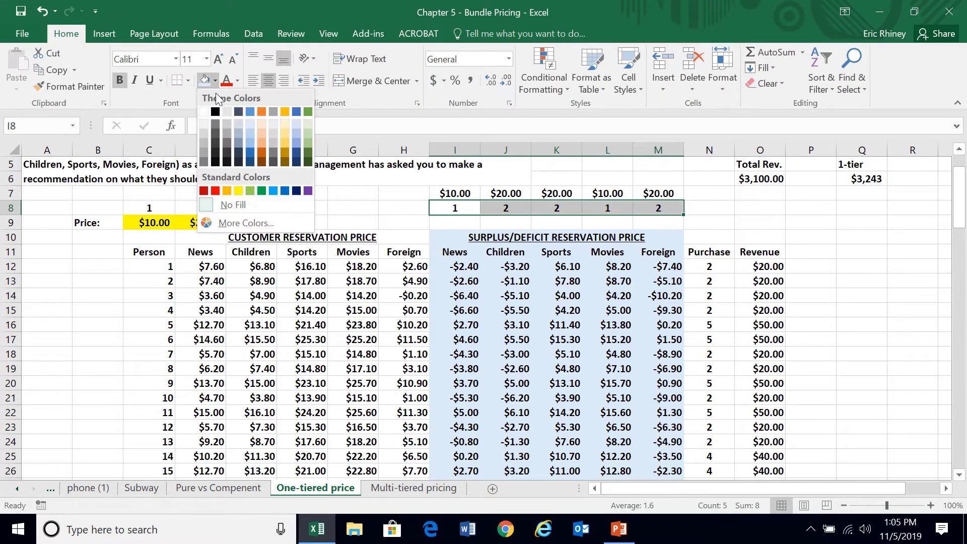
click(239, 190)
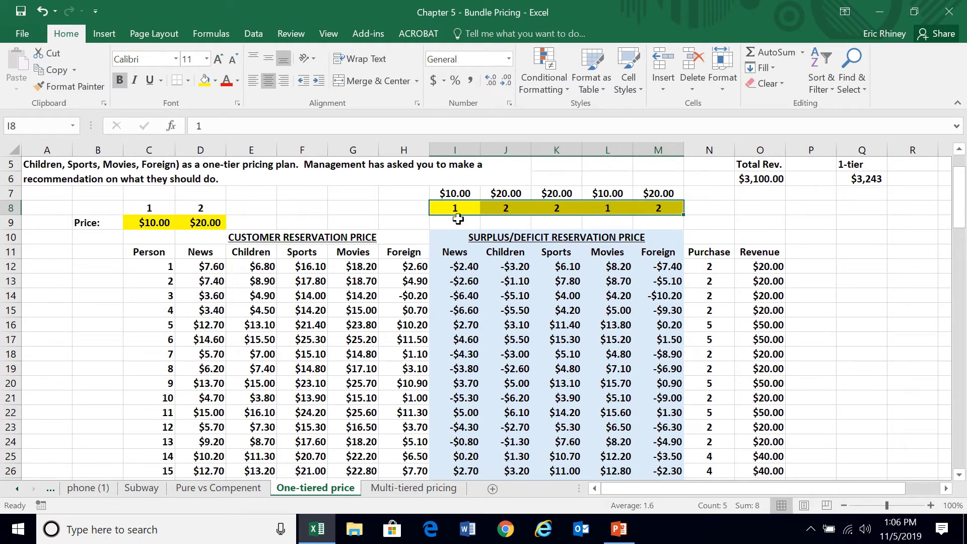
Set the Movies tier in L8 and the News tier in I8 to 2
click(493, 206)
key(Right)
key(Right)
key(Right)
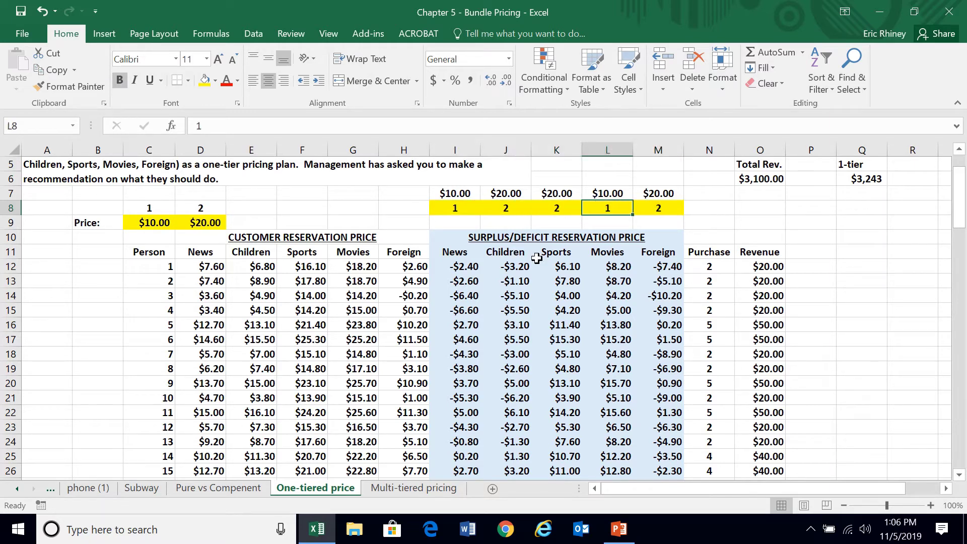
text(2)
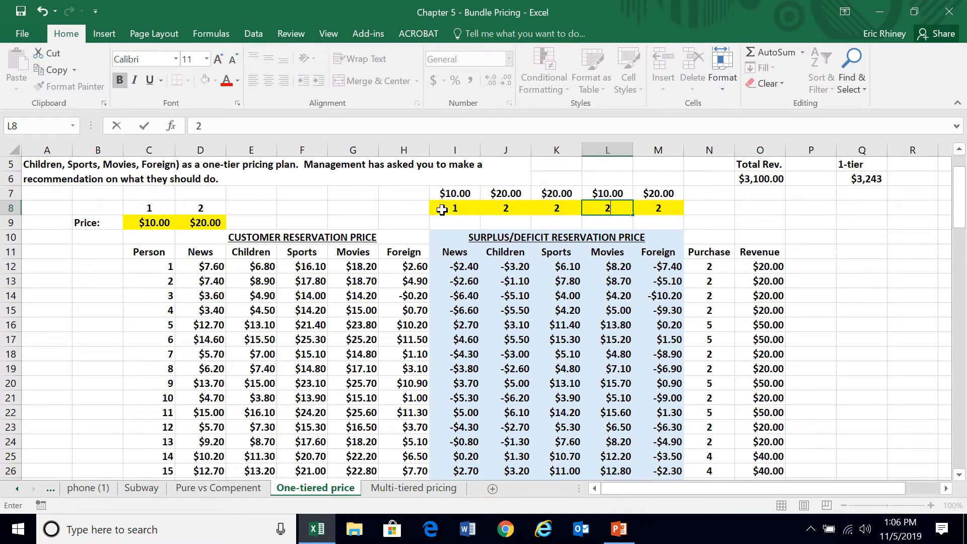
click(442, 209)
text(2)
key(Right)
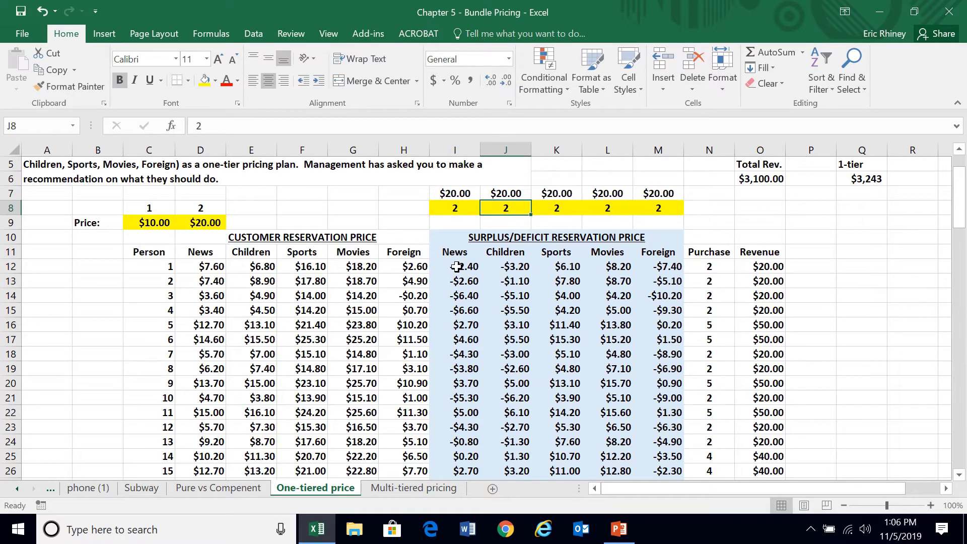
Set the Children, Sports, Movies and Foreign tiers in J8:M8 to 1
text(1)
key(Right)
text(1)
key(Right)
text(1)
key(Right)
key(Left)
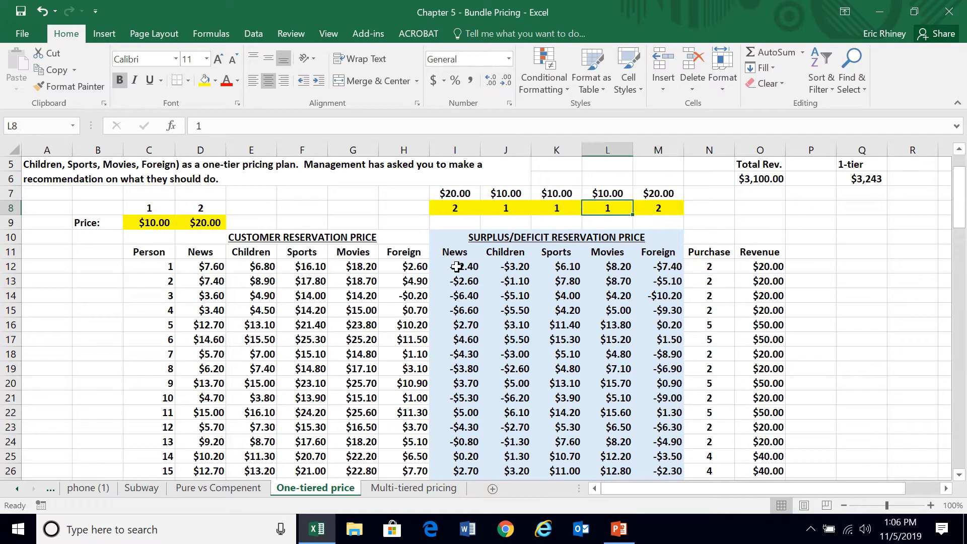
key(Right)
text(1)
key(Left)
Check the formulas in I12 and I7, and set the News tier in I8 to 1
click(463, 266)
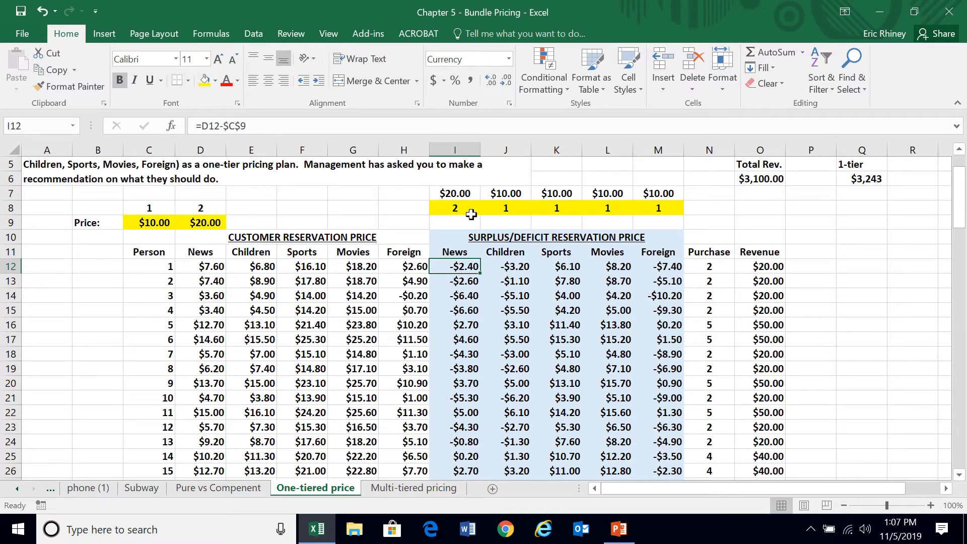
click(459, 192)
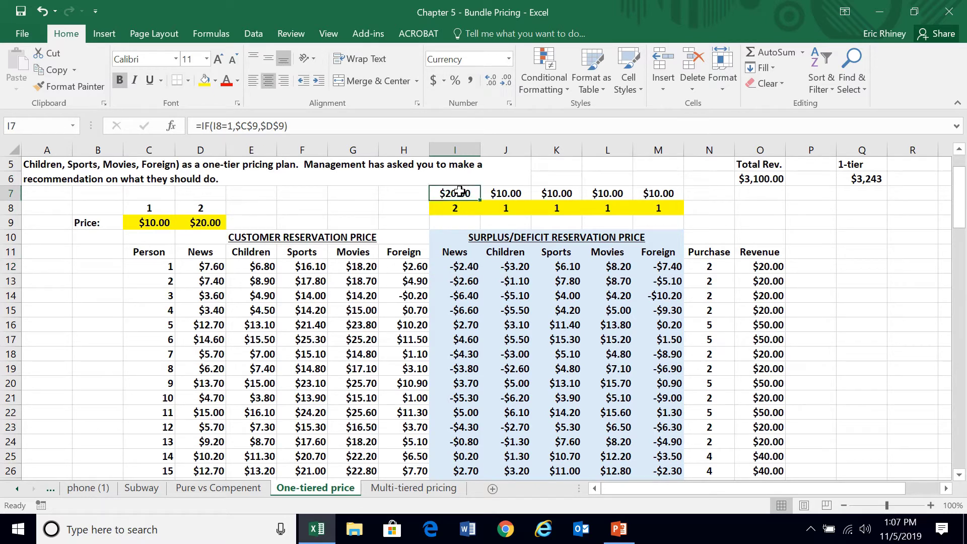
click(462, 268)
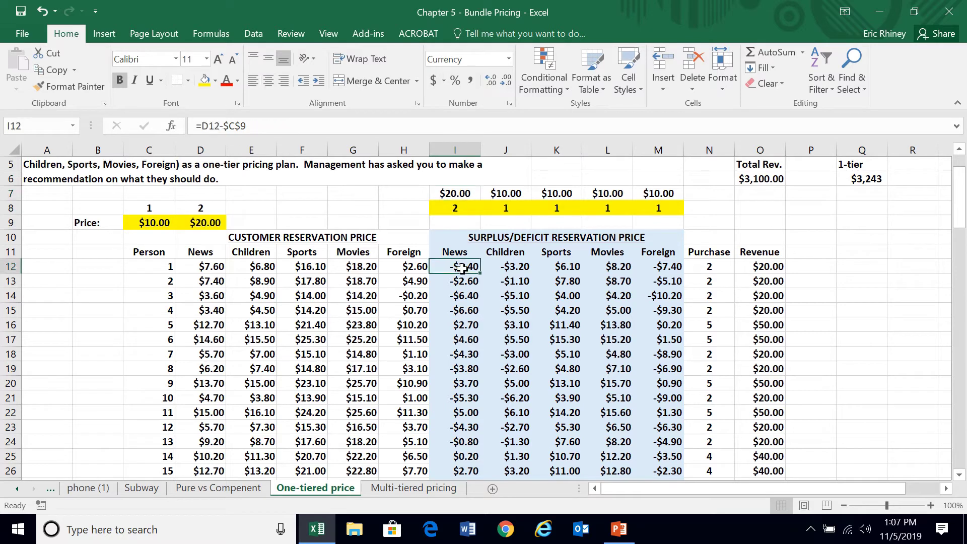
click(459, 208)
text(1)
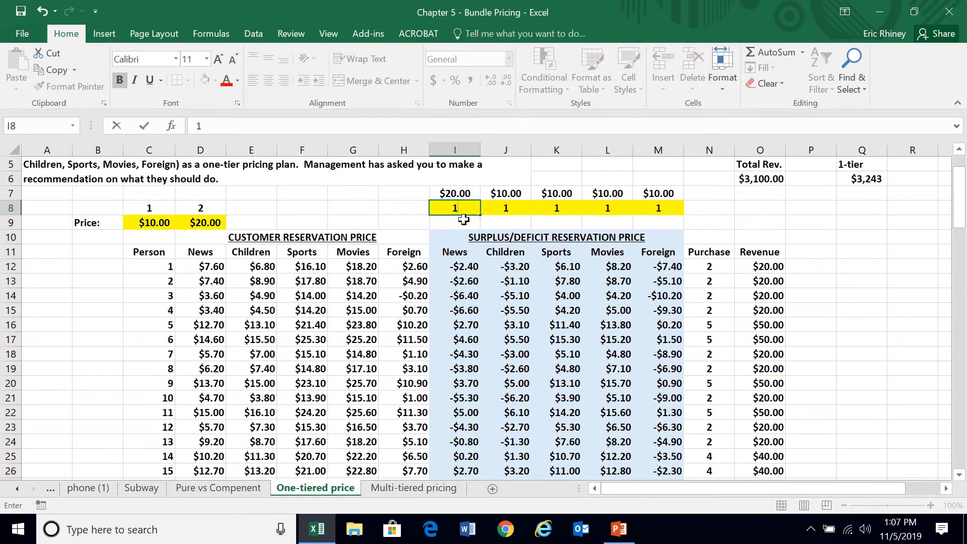
key(Return)
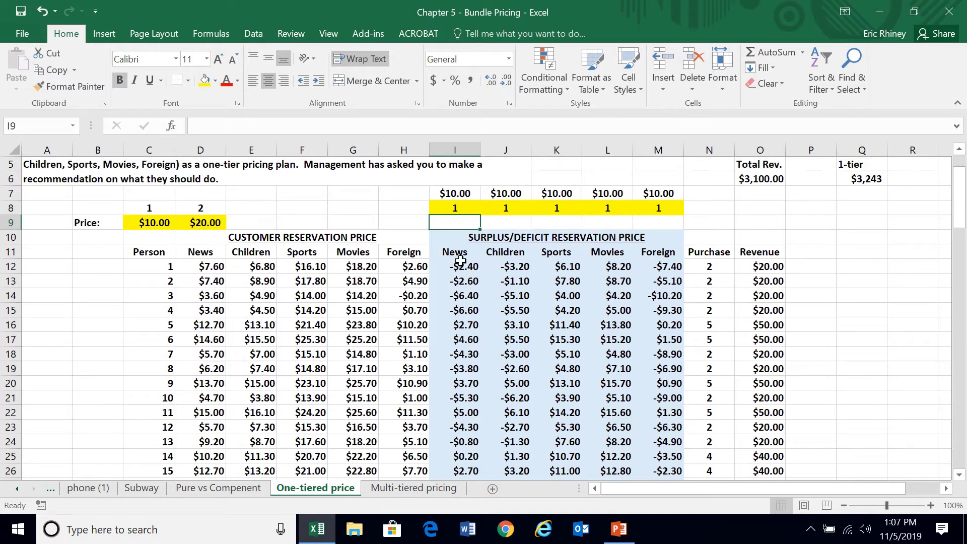
Replace the News surplus formula in I12 with =D12-I$7, locking only the row of the price reference
click(462, 268)
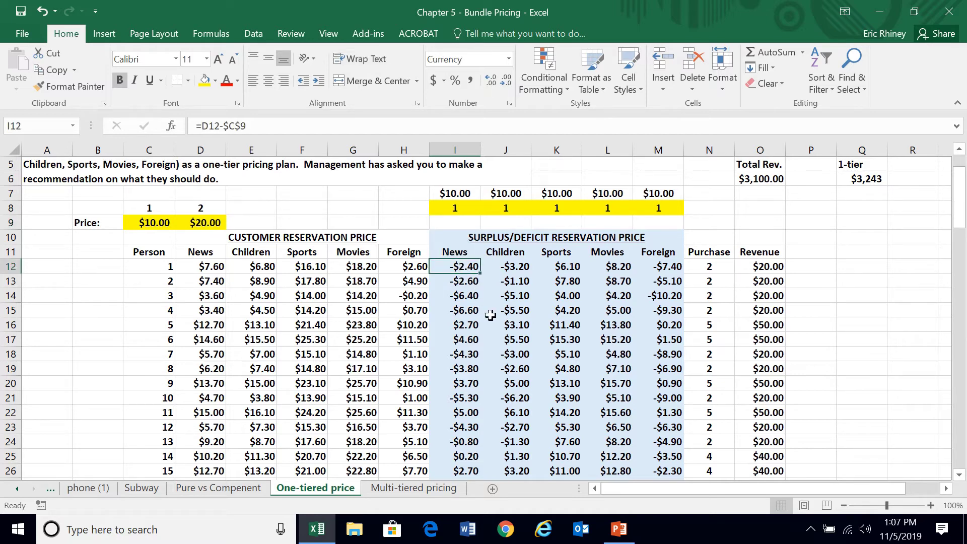
text(=)
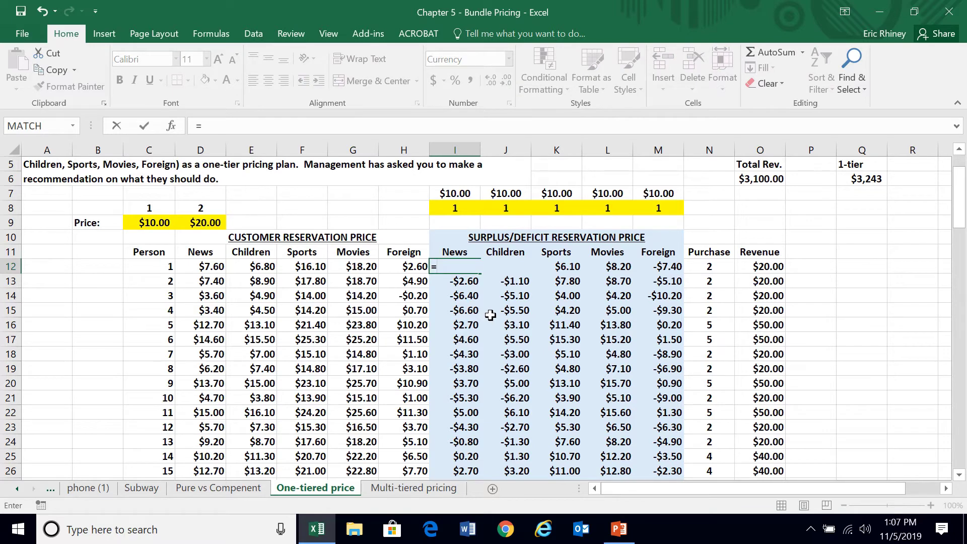
click(215, 264)
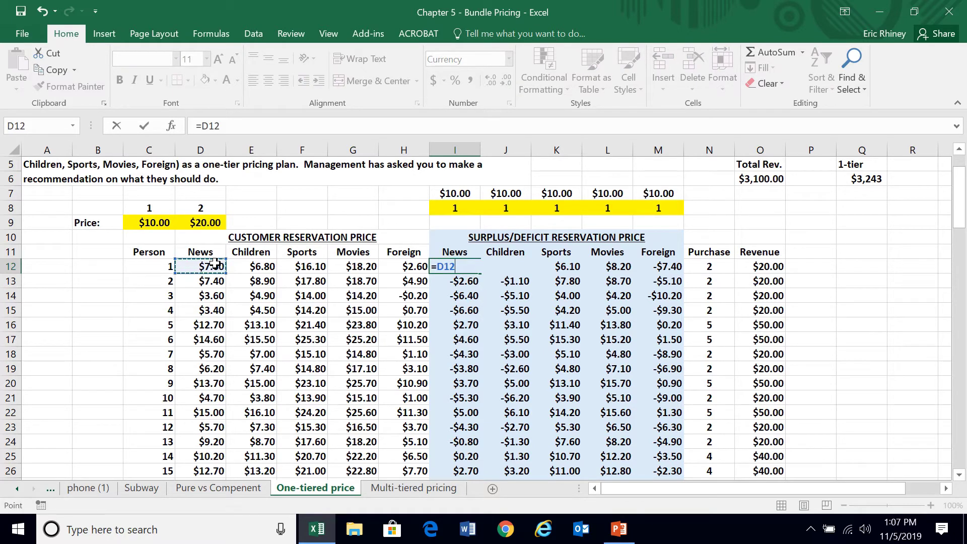
text(-)
click(443, 191)
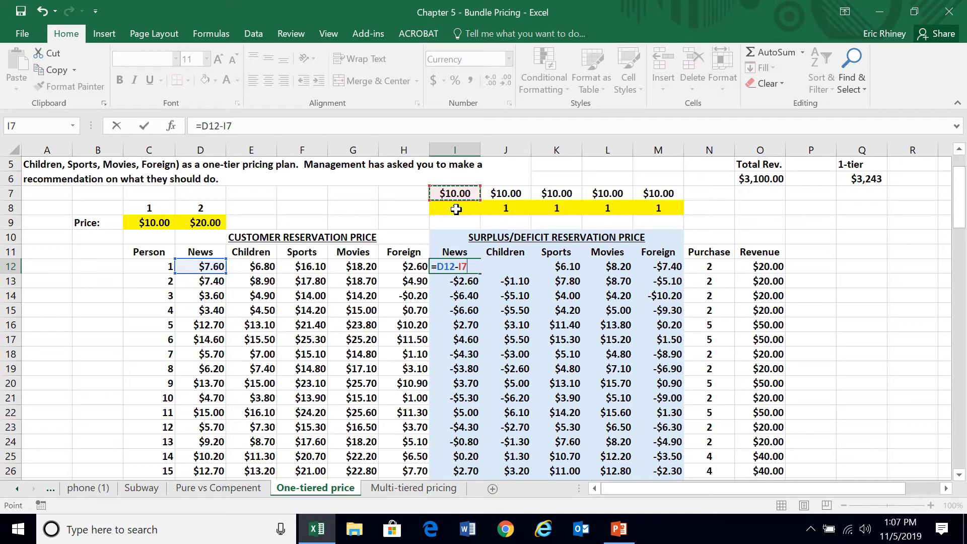
key(F4)
key(F4)
key(Return)
key(Up)
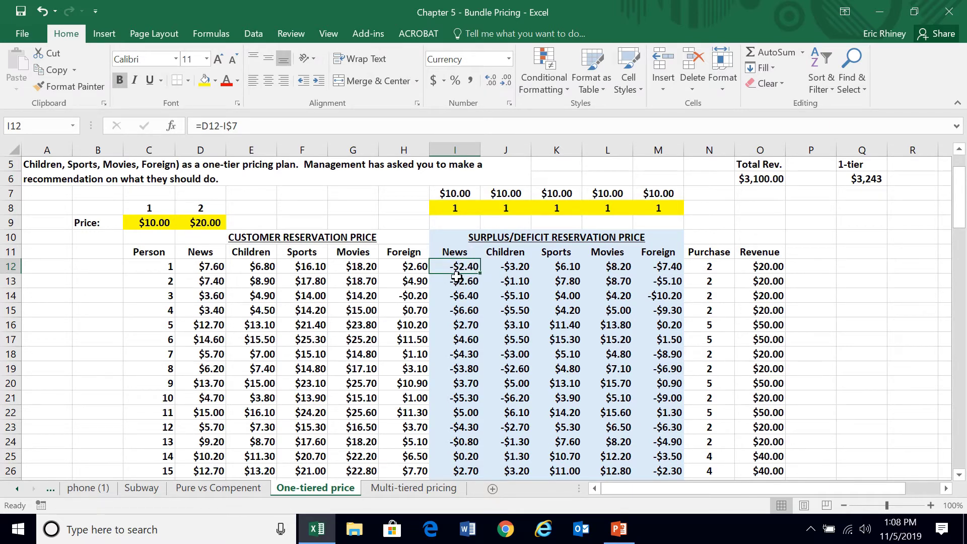
Test the new I12 formula by setting the News tier in I8 to 2
click(457, 211)
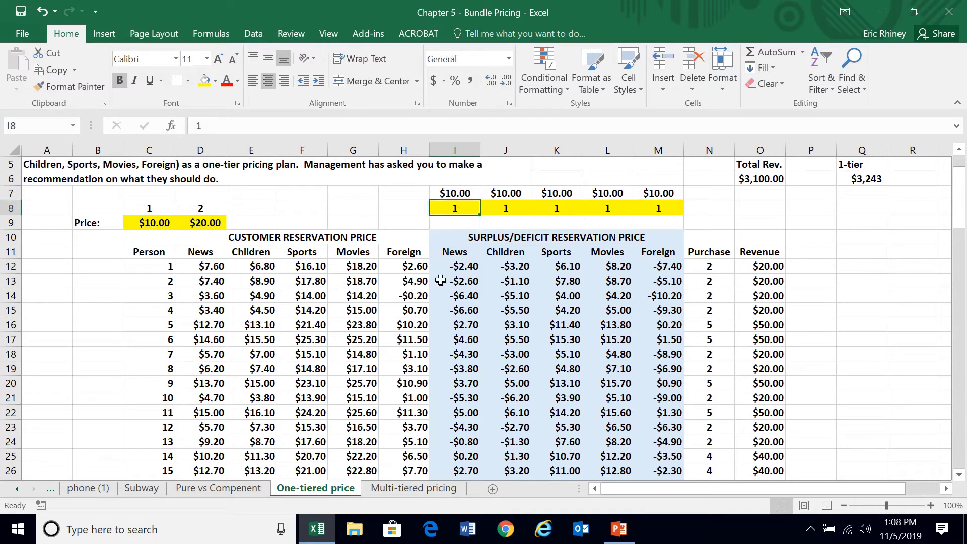
text(2)
key(Return)
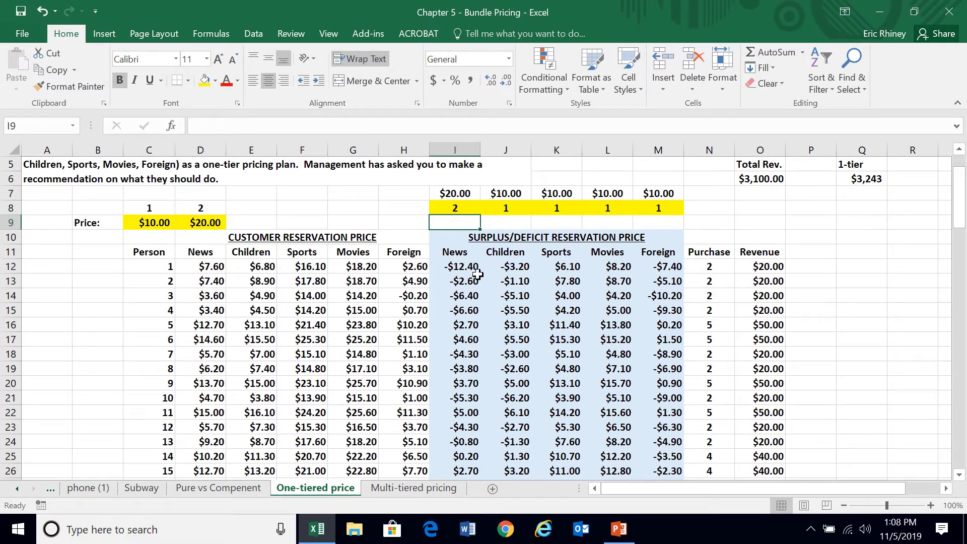
Set the tier 1 price in C9 to 5 and the tier 2 price in D9 to 10
click(140, 224)
text(5)
key(Tab)
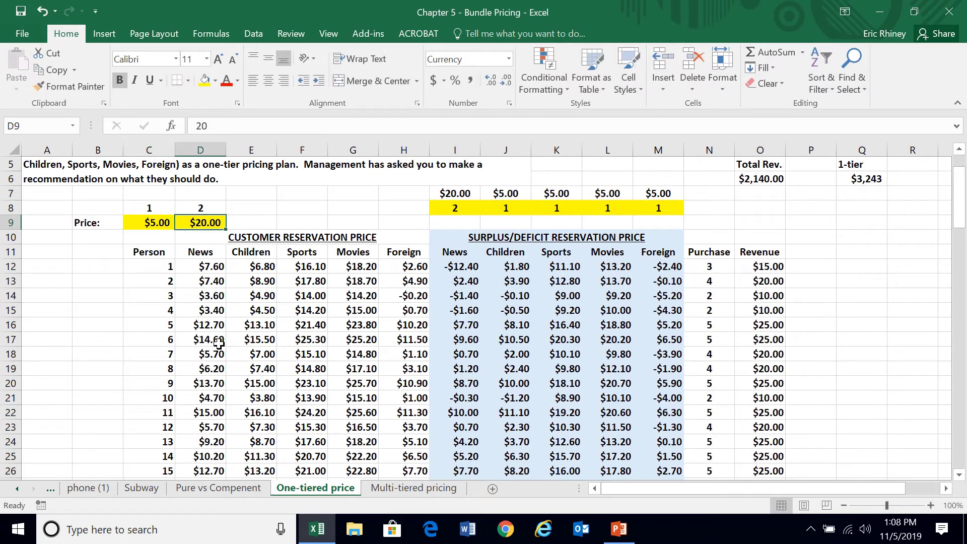
text(10)
key(Return)
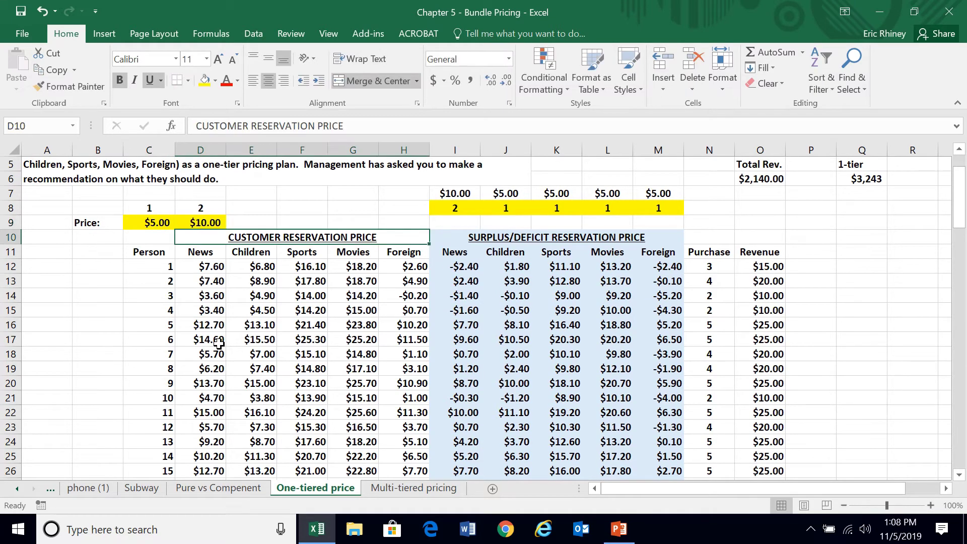
Return the News tier in I8 to 1
click(452, 207)
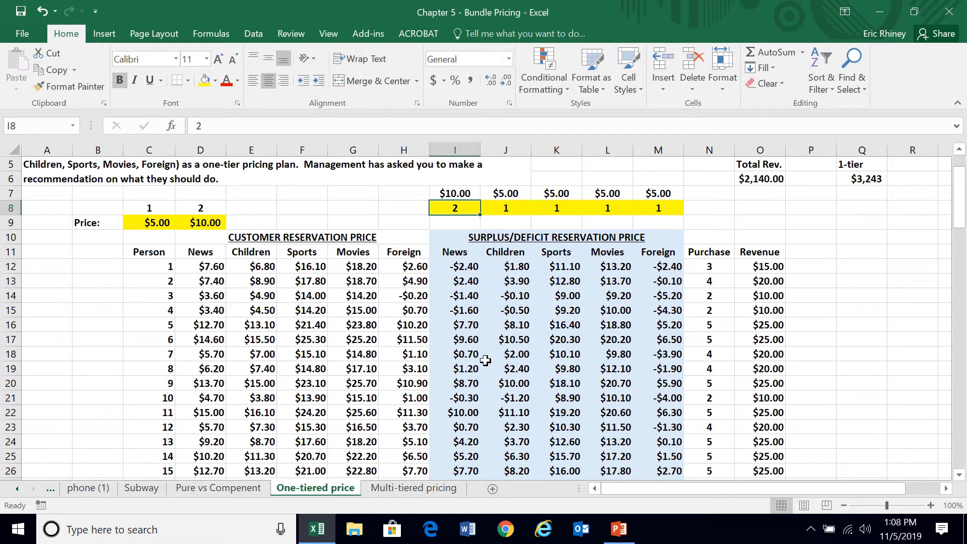
text(1)
key(Return)
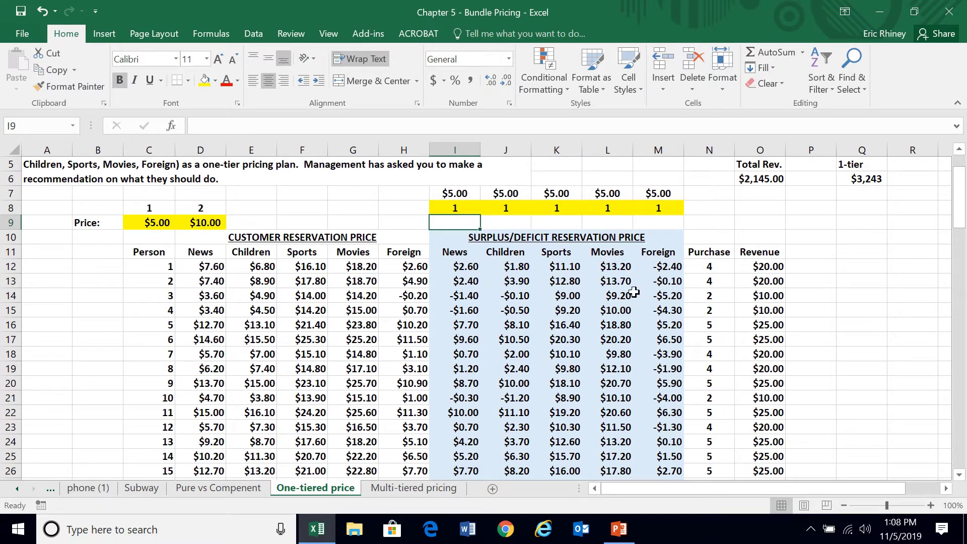
Fill the I12 surplus formula across to M12 and check the formula in M12
click(453, 266)
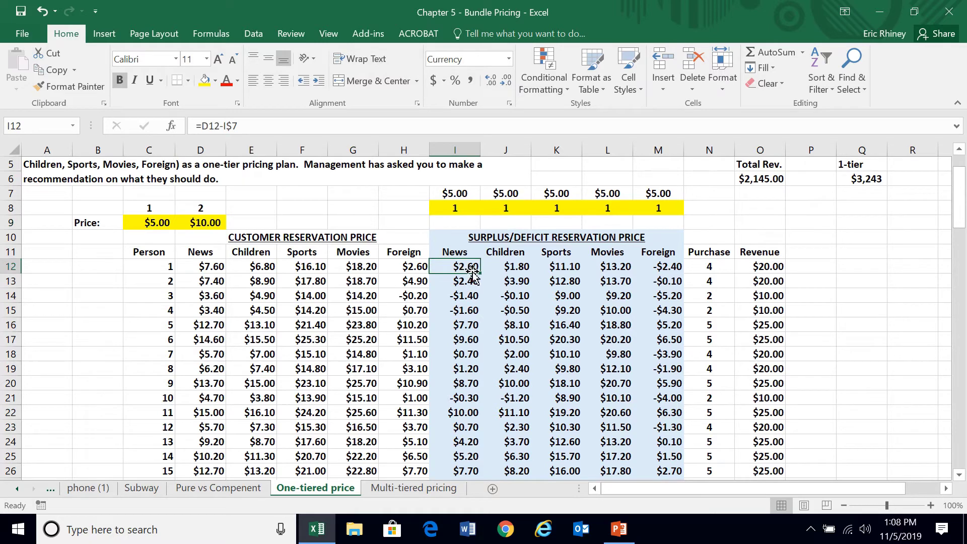
drag(479, 275, 668, 271)
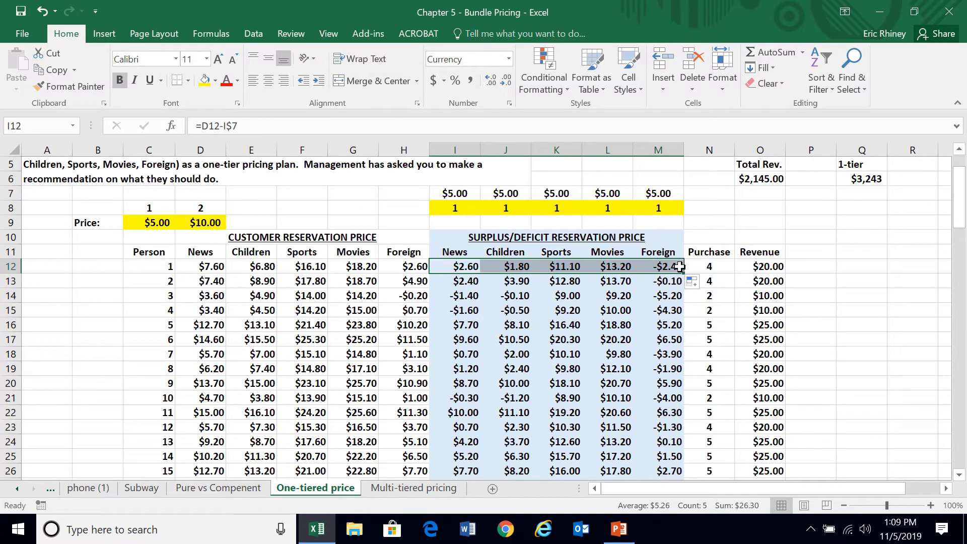
click(679, 267)
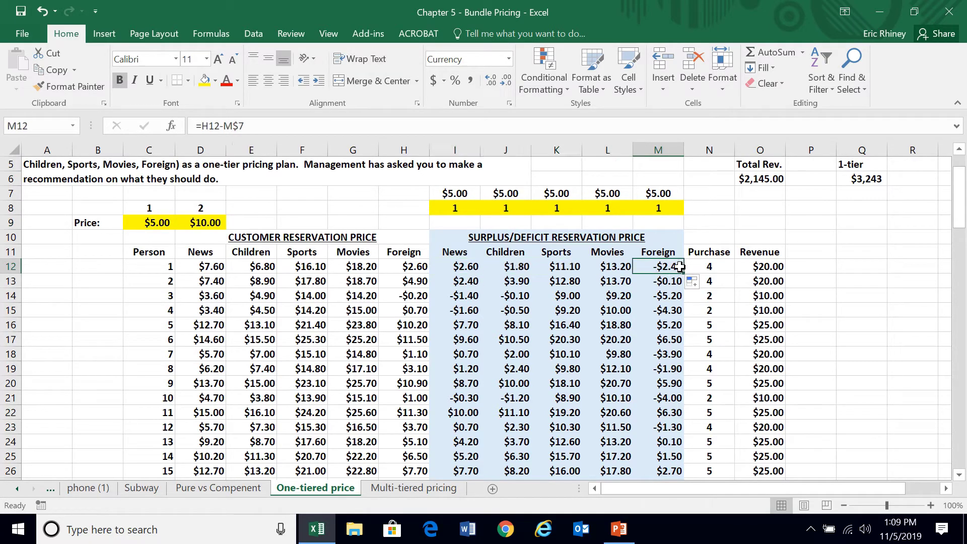
Set the Foreign, Movies and Sports tiers in M8, L8 and K8 to 2
double_click(654, 207)
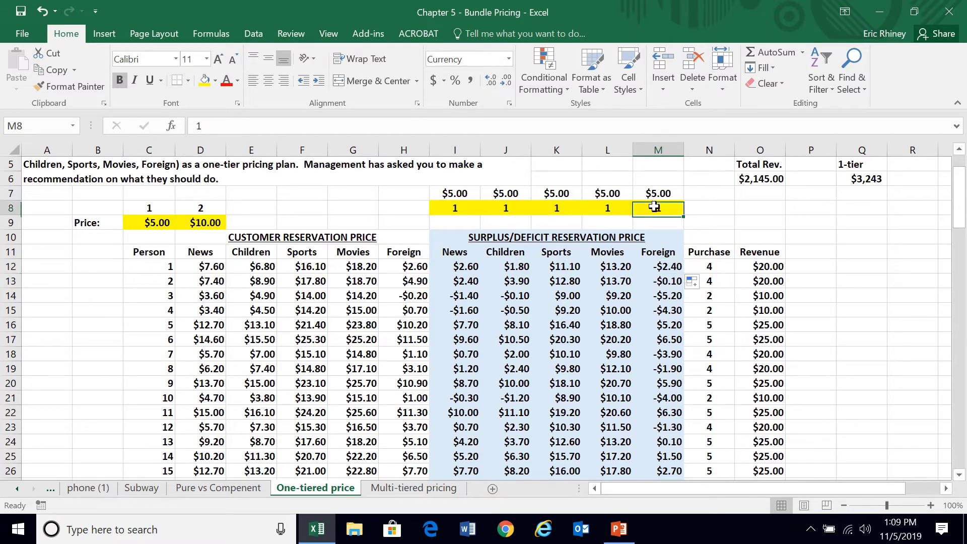
text(2)
key(Return)
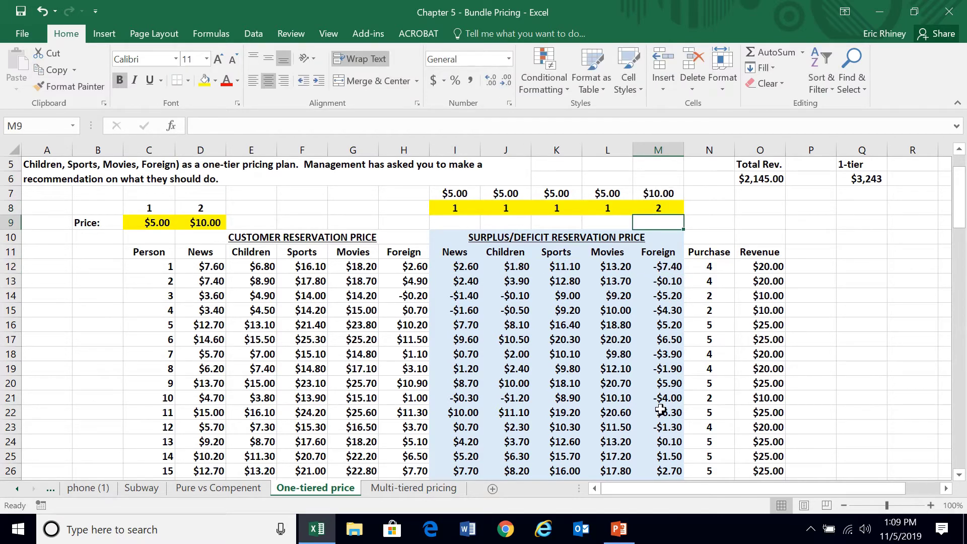
key(Up)
key(Left)
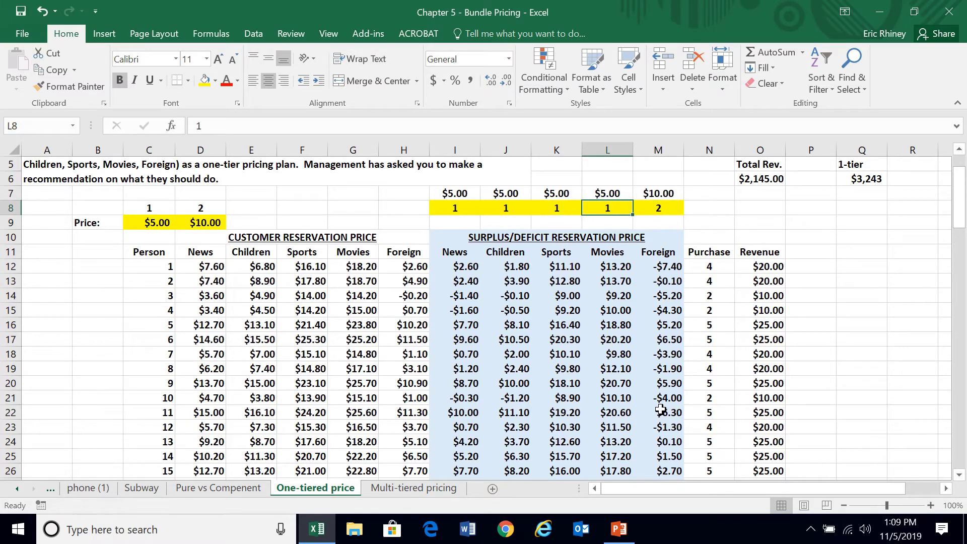
text(2)
key(Return)
key(Up)
key(Left)
text(2)
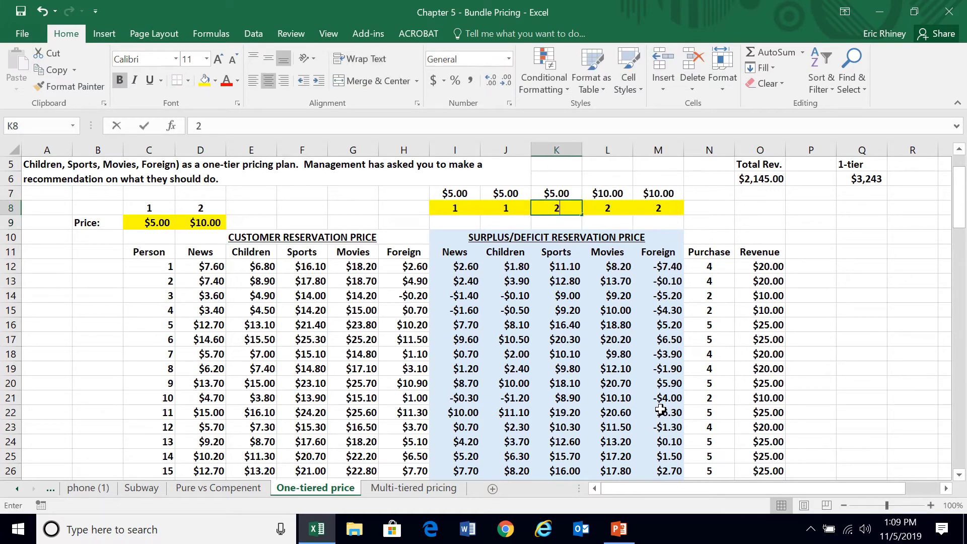
key(Return)
Fill the surplus formulas in I12:M12 down for all customers and check the formula in M12
key(Right)
key(Down)
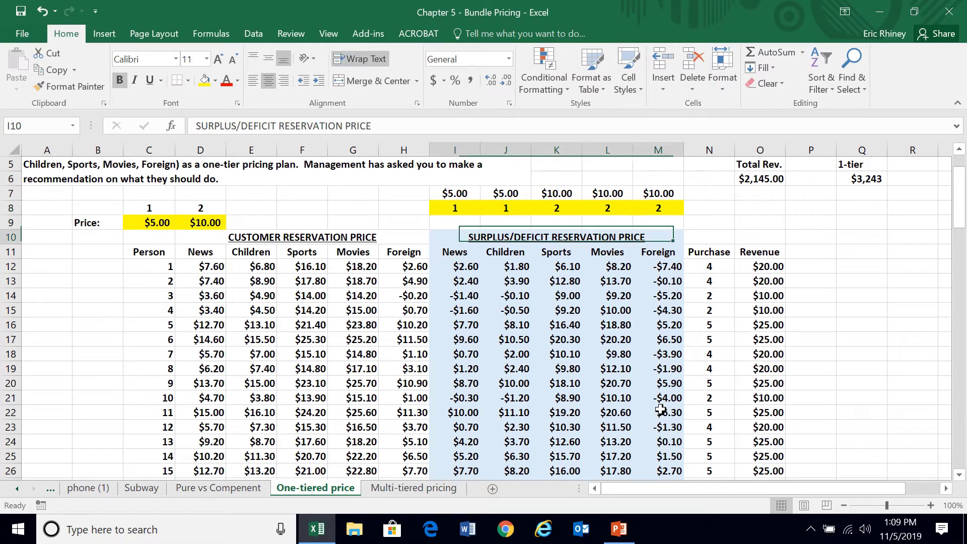
key(Down)
key(Left)
key(Down)
key(Left)
key(Left)
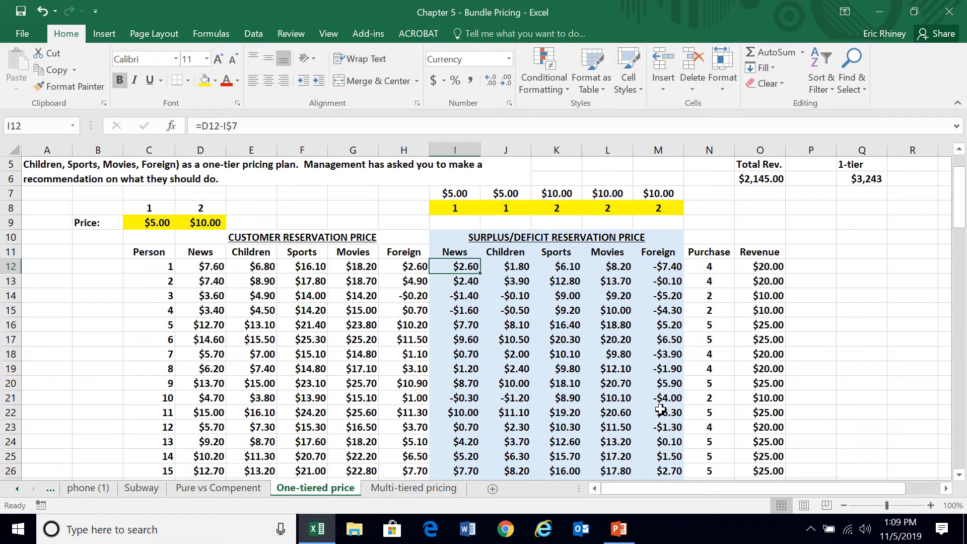
key(shift+Right)
key(shift+Right)
key(shift+Right)
key(shift+Right)
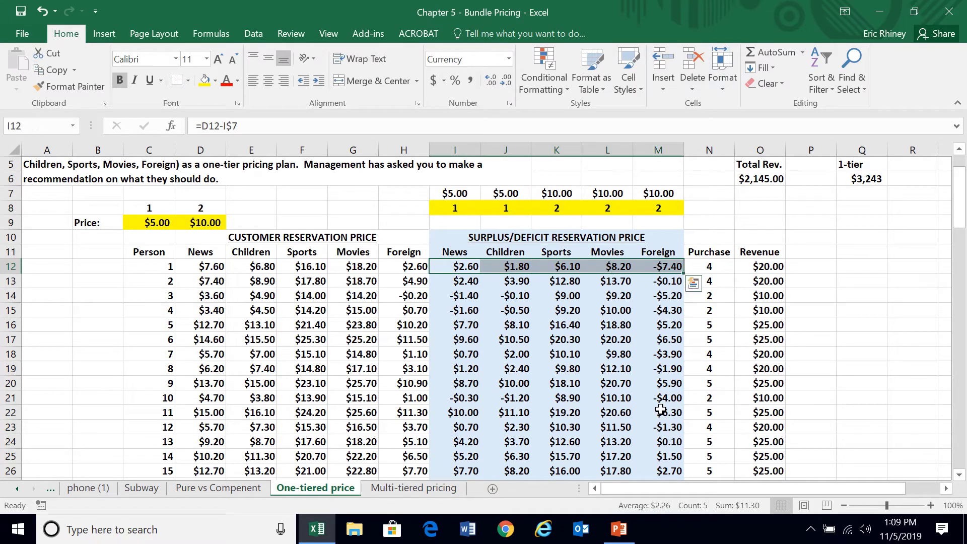
double_click(684, 274)
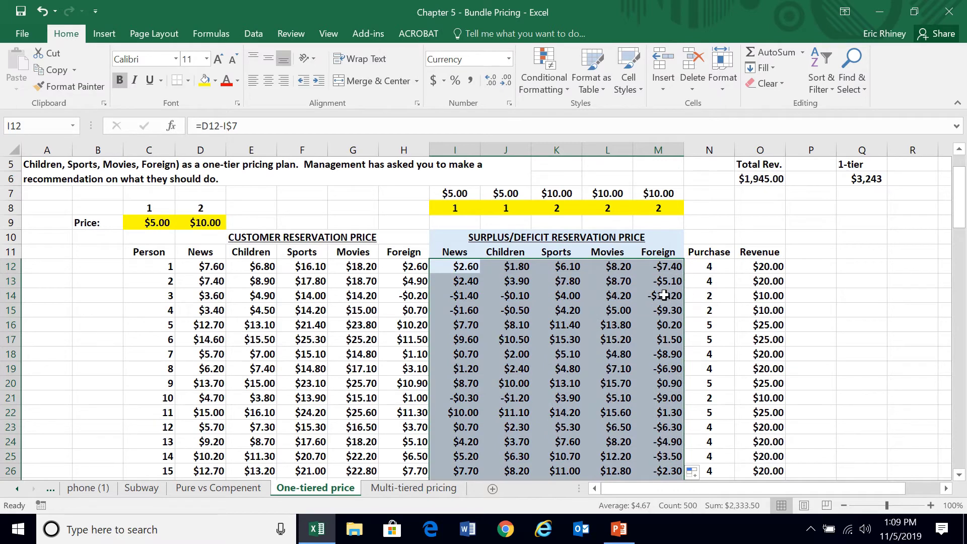
click(664, 295)
key(Up)
key(Up)
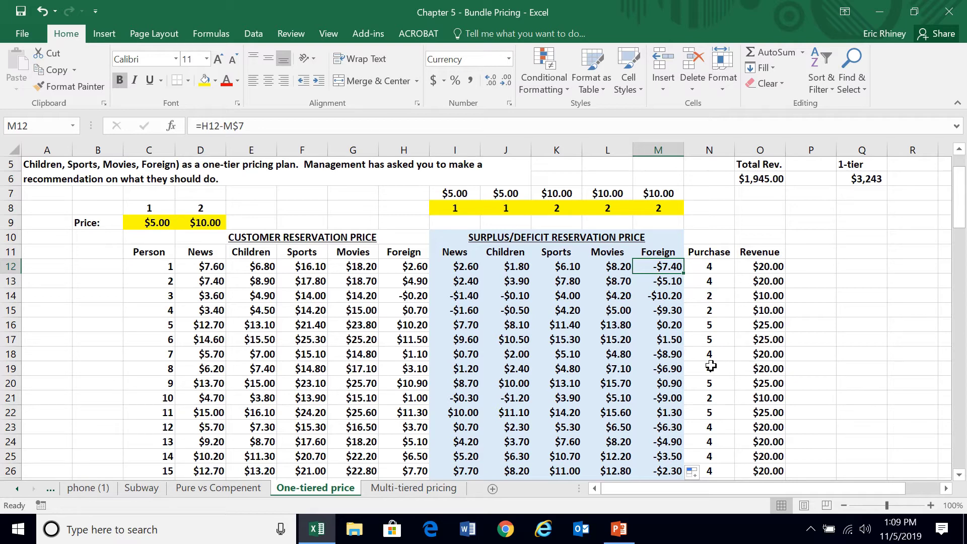
Clear the Purchase and Revenue columns, including their headings, from N11:O11 down to the last customer
click(701, 268)
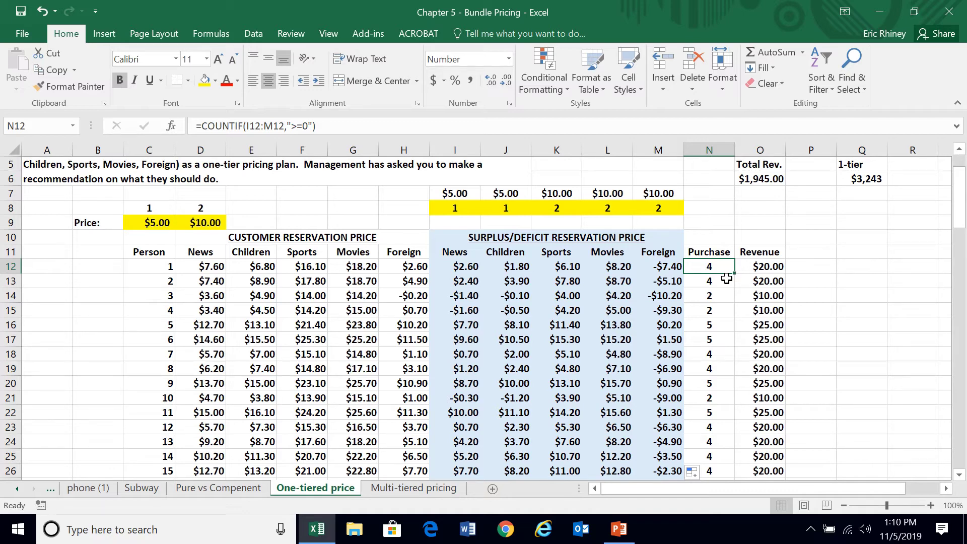
click(715, 252)
key(shift+Right)
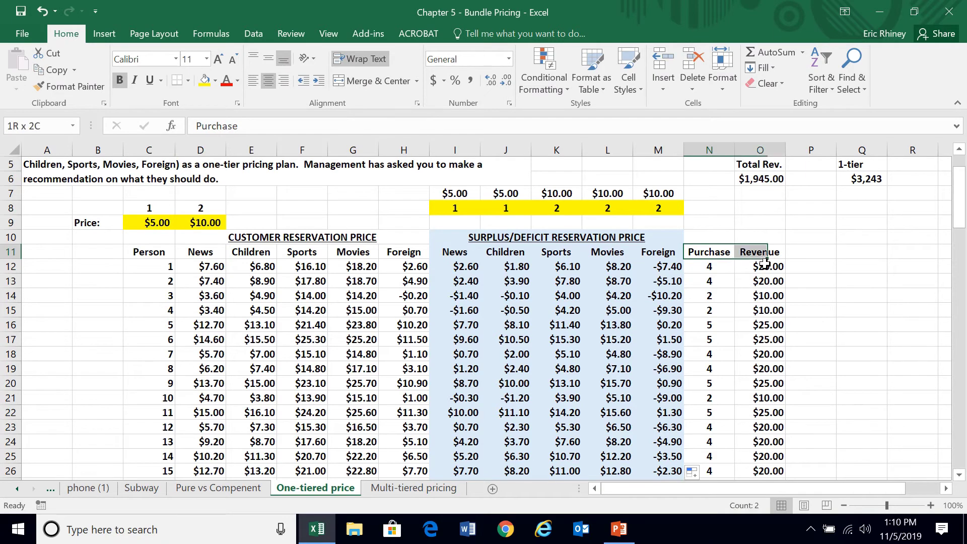
key(ctrl+shift+Down)
key(Up)
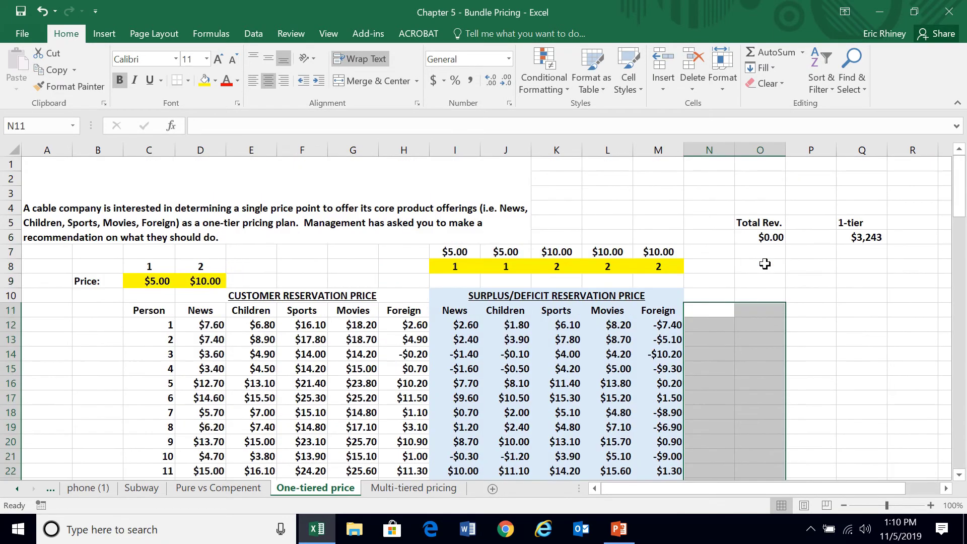
key(Left)
key(Right)
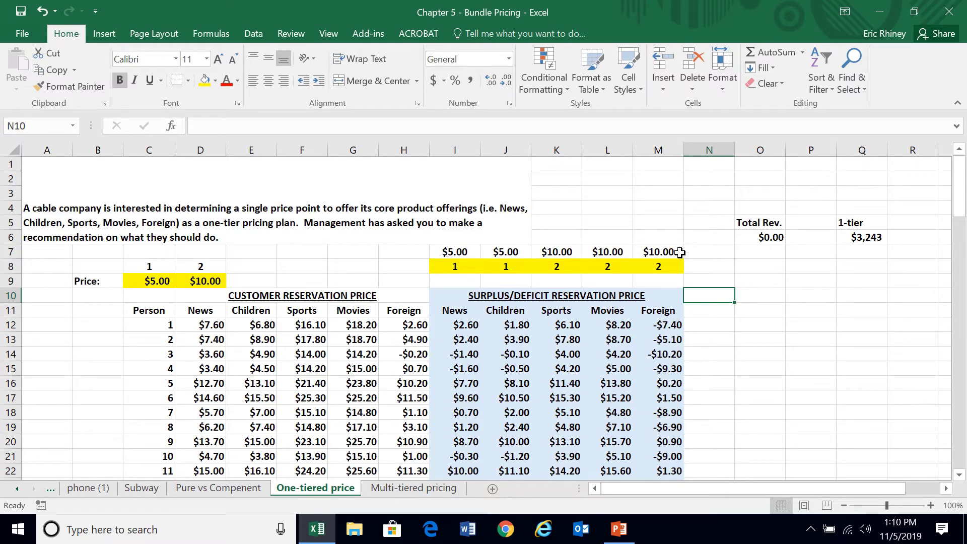
Insert a blank row at row 10, above the reservation price and surplus table headings
click(11, 296)
right_click(12, 295)
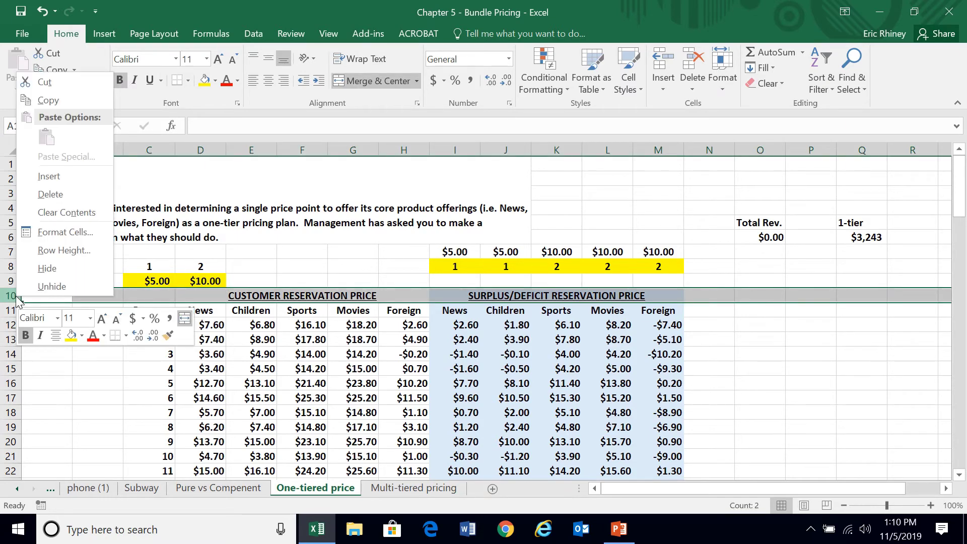
click(49, 175)
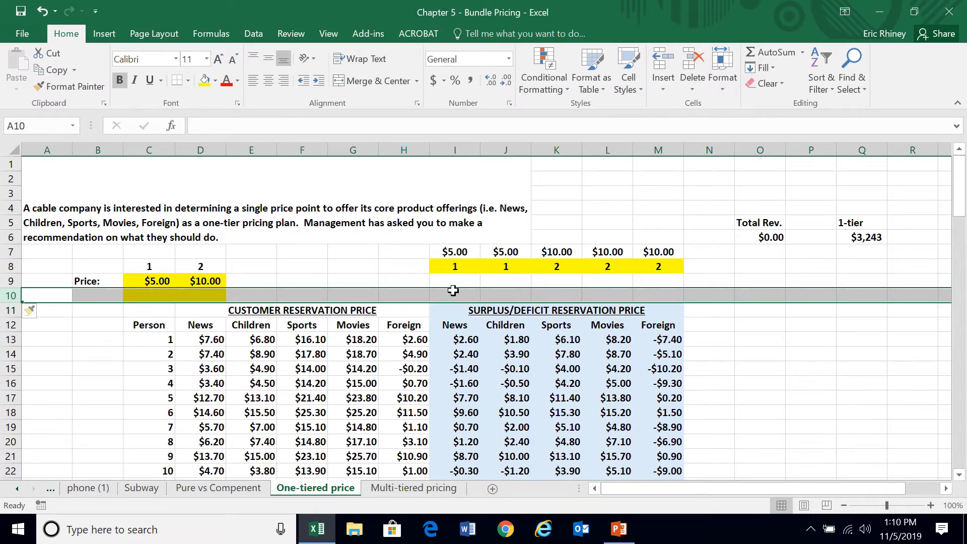
Label H9 as "No Purch:" and H10 as "Rev:"
key(Up)
key(Right)
key(Right)
key(Right)
key(Right)
key(Right)
key(Right)
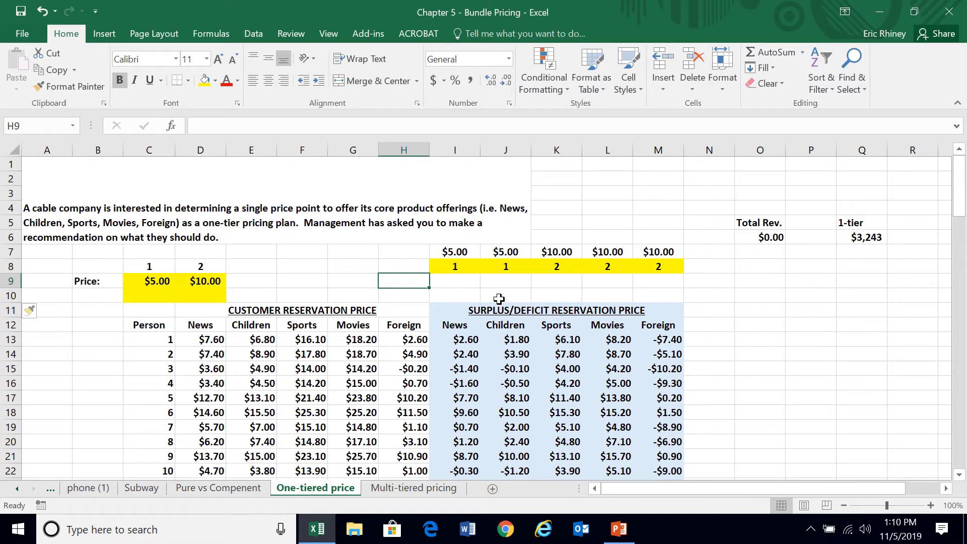
text(C)
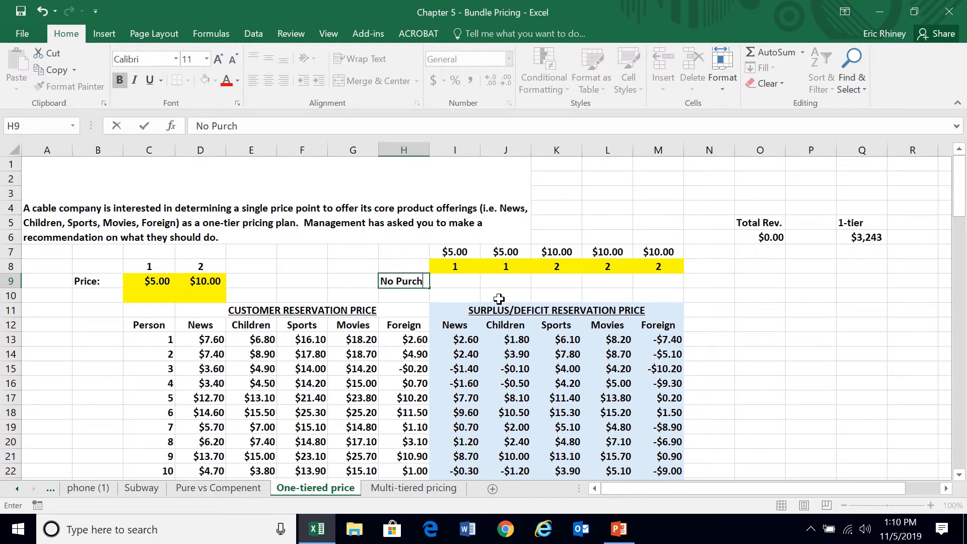
key(Return)
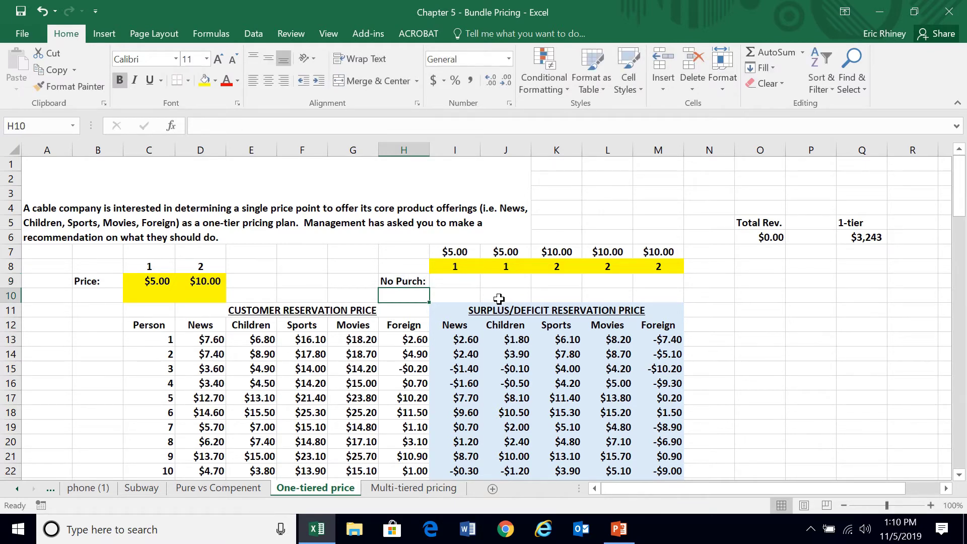
text(Rev:)
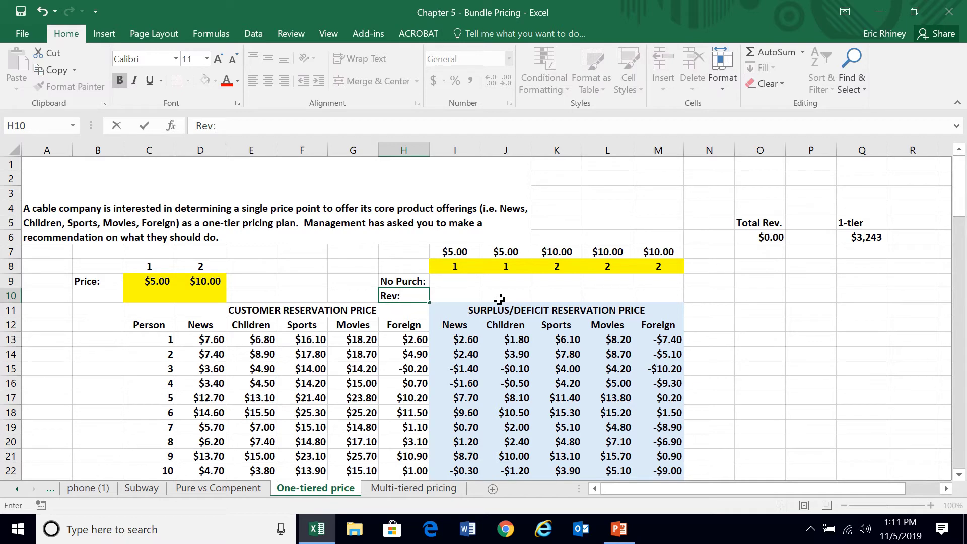
key(Tab)
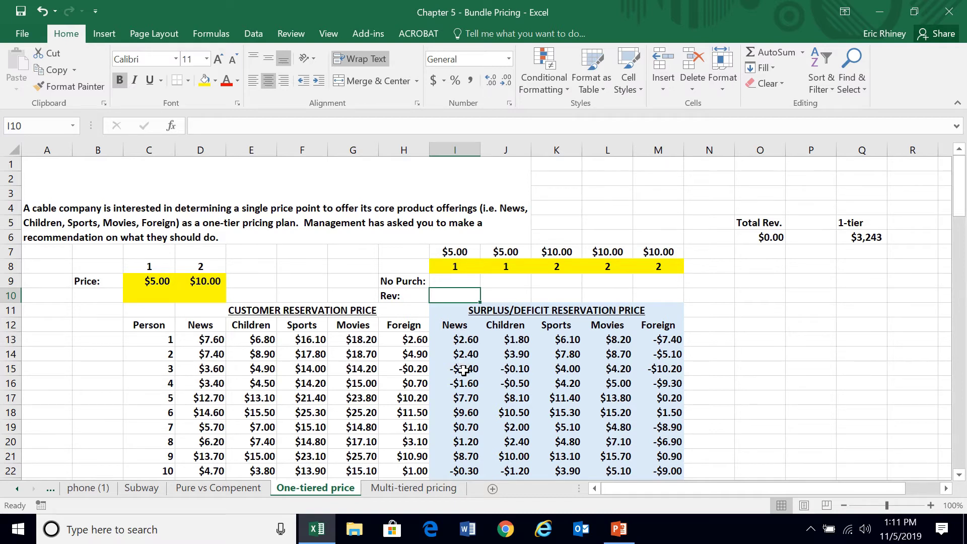
Count the News purchasers in I9 with the formula =COUNTIF(I13:I112,">=0")
click(454, 282)
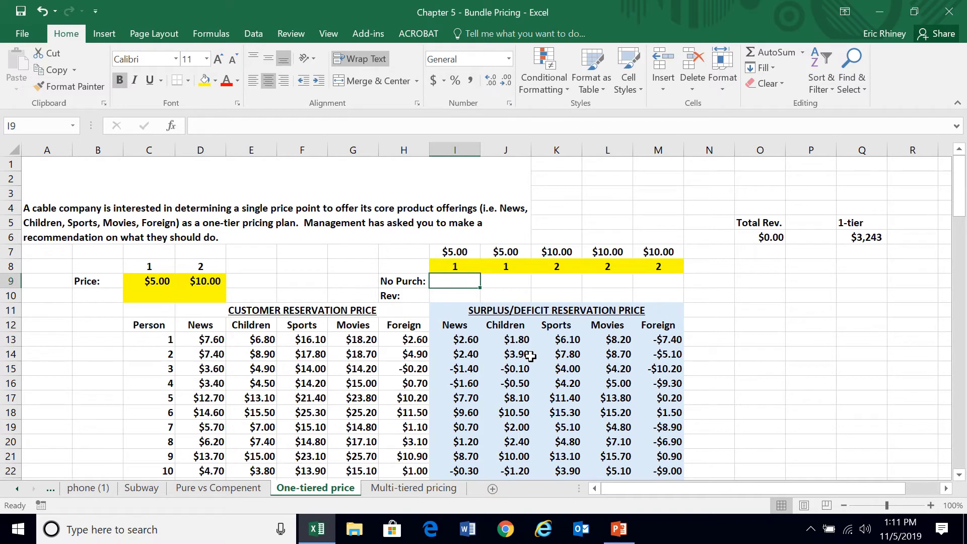
text(=co)
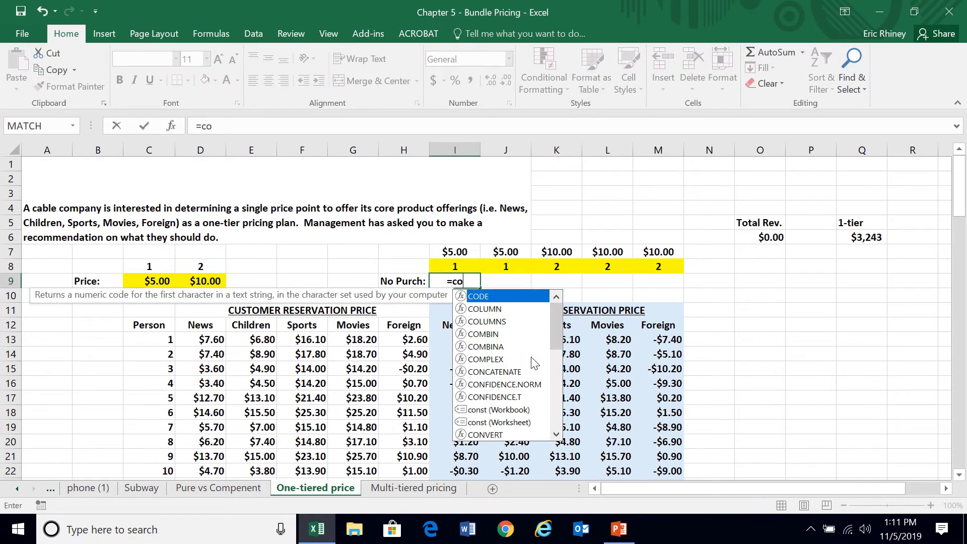
text(untif()
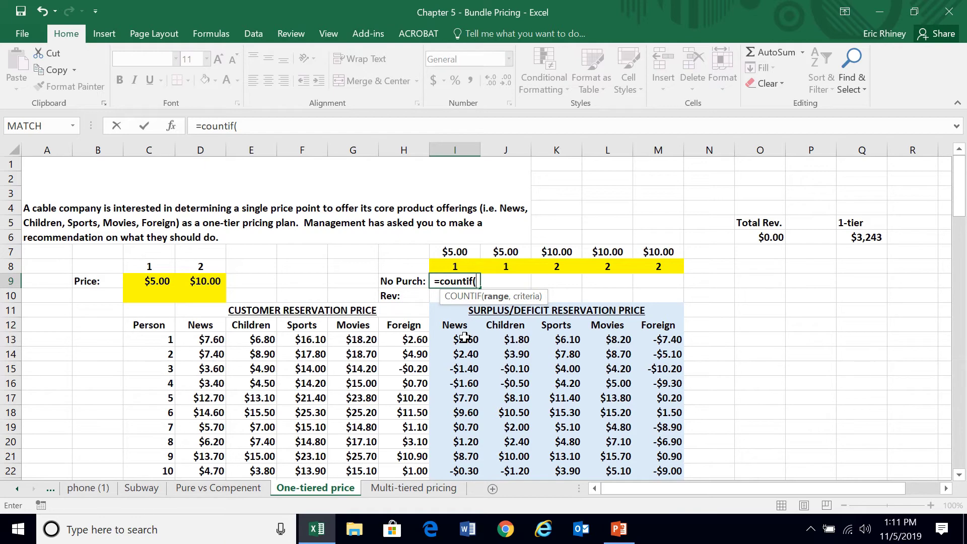
click(464, 337)
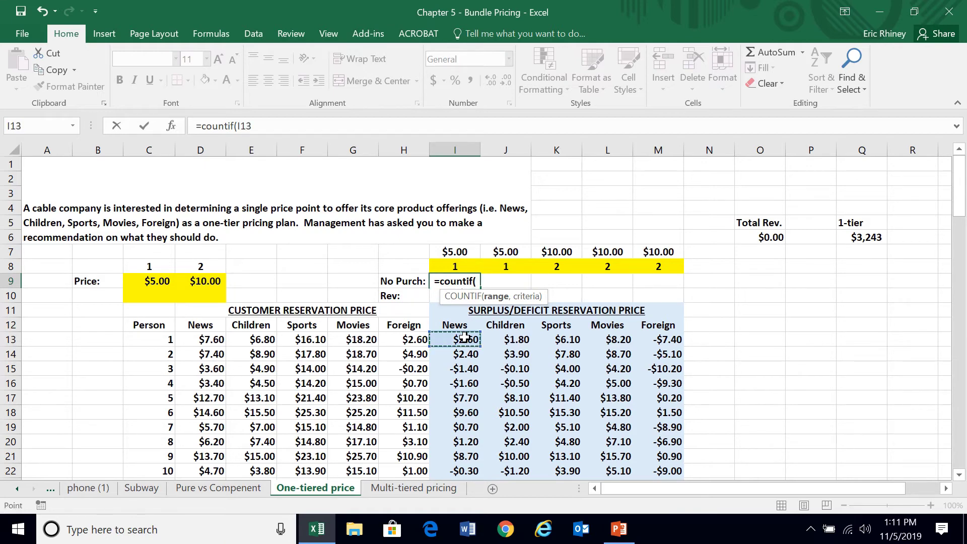
key(ctrl+shift+Down)
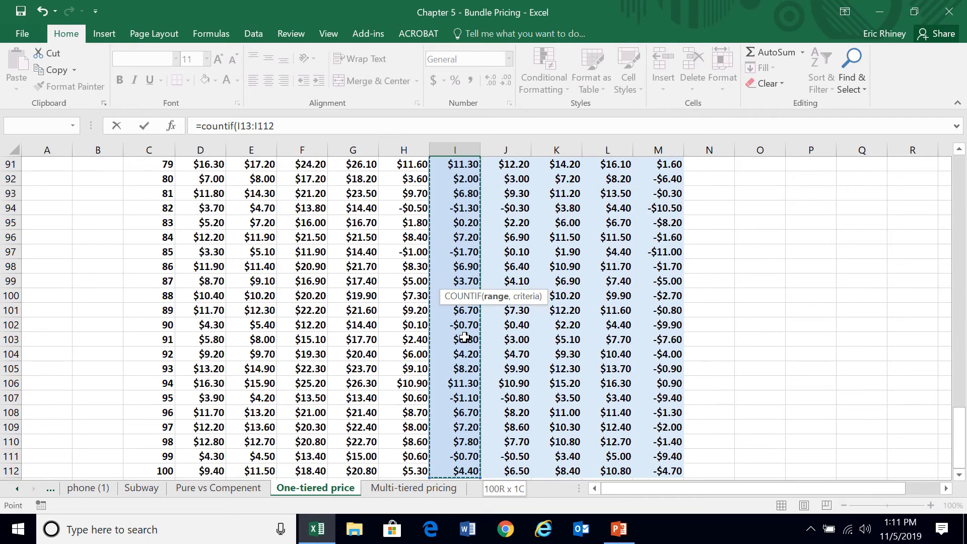
drag(960, 434, 964, 182)
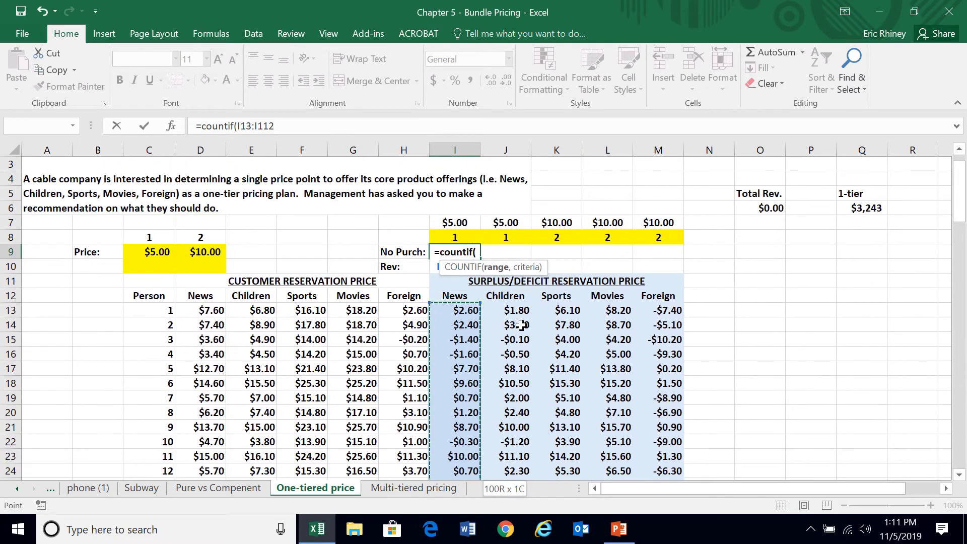
text(,)
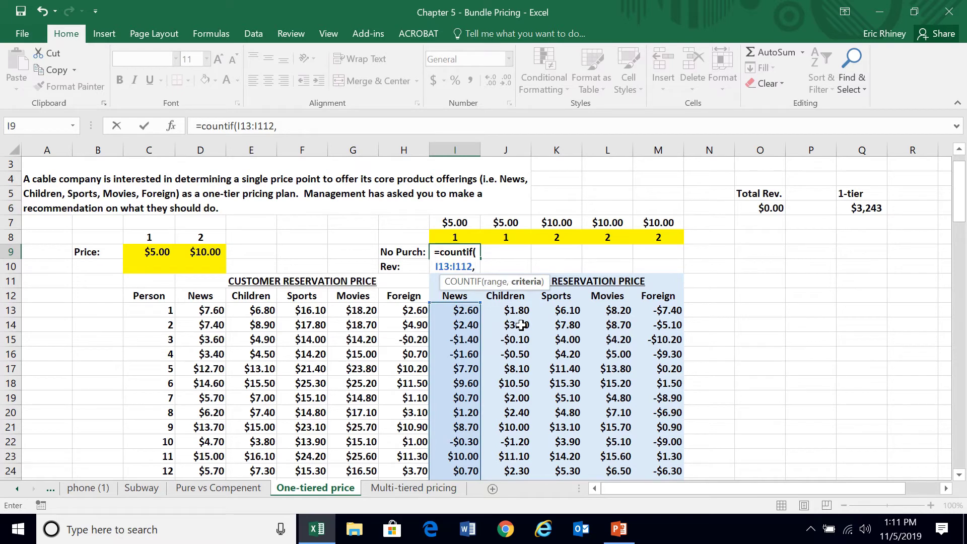
text(>=0")
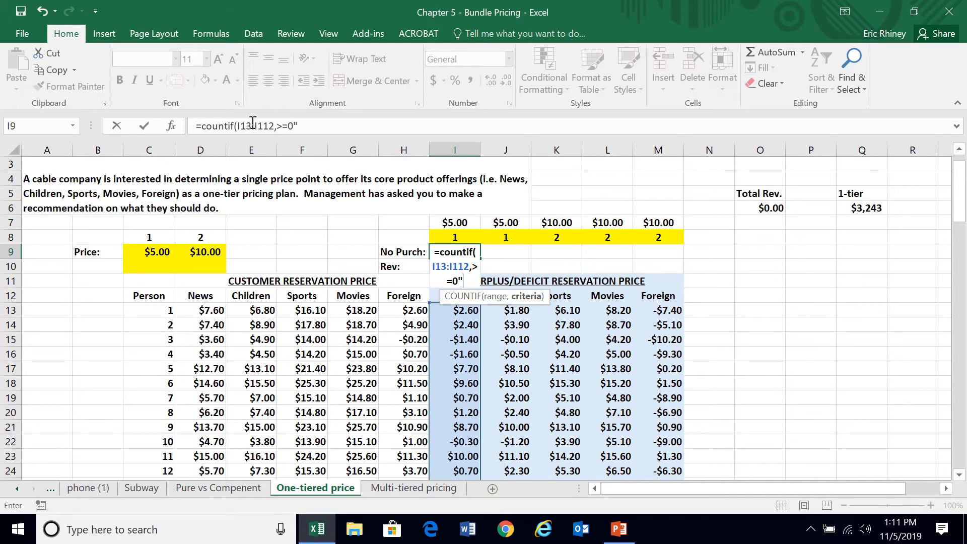
click(277, 129)
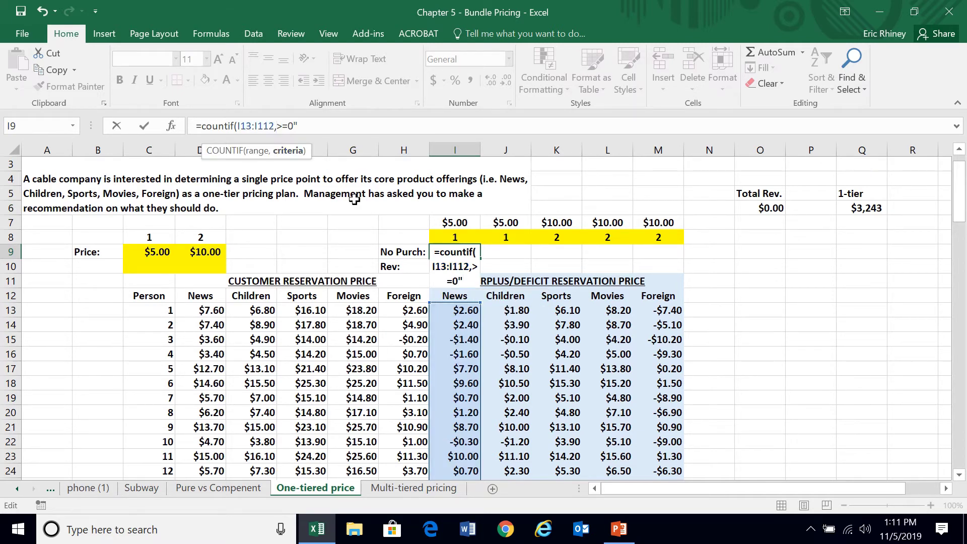
text(")
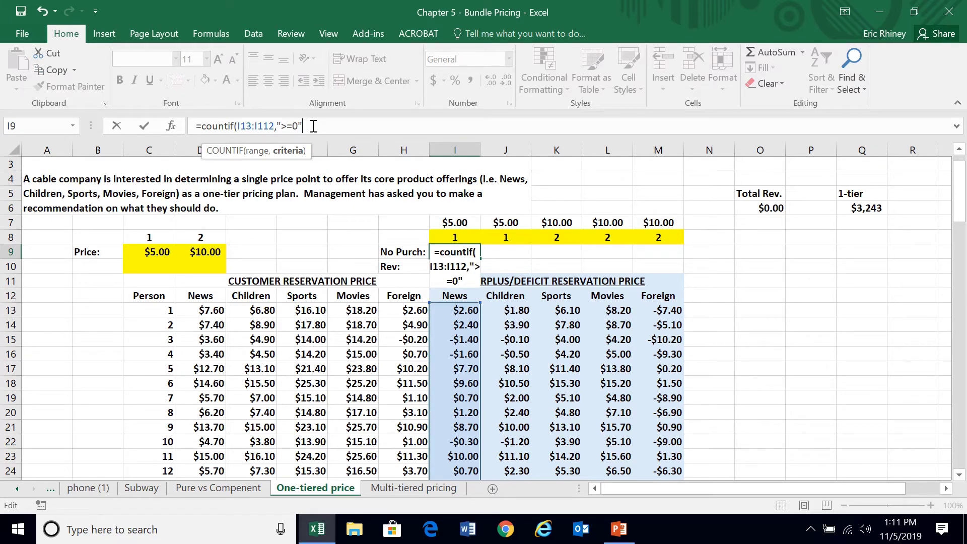
key(Return)
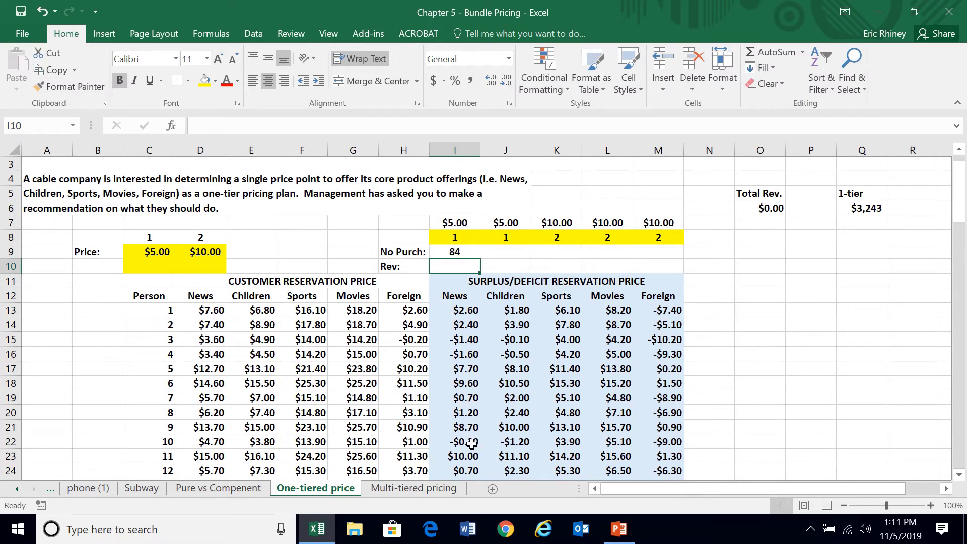
Set the News tier in I8 to 2 and fill the I9 purchase count formula across to M9
click(457, 239)
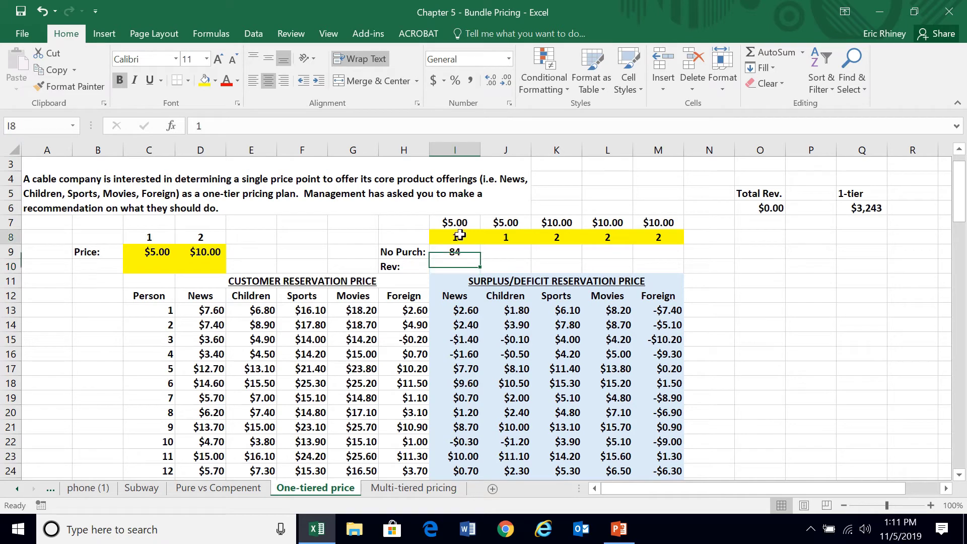
text(2)
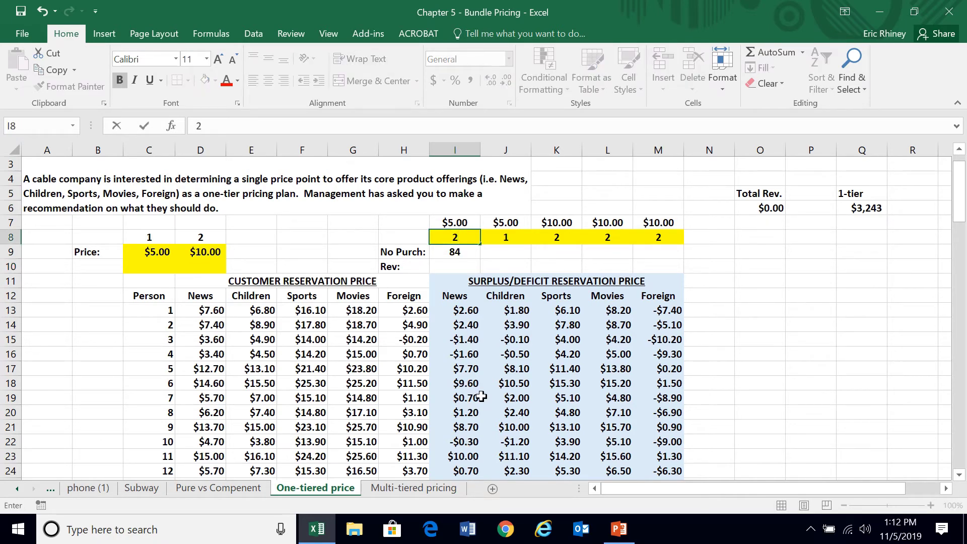
key(Return)
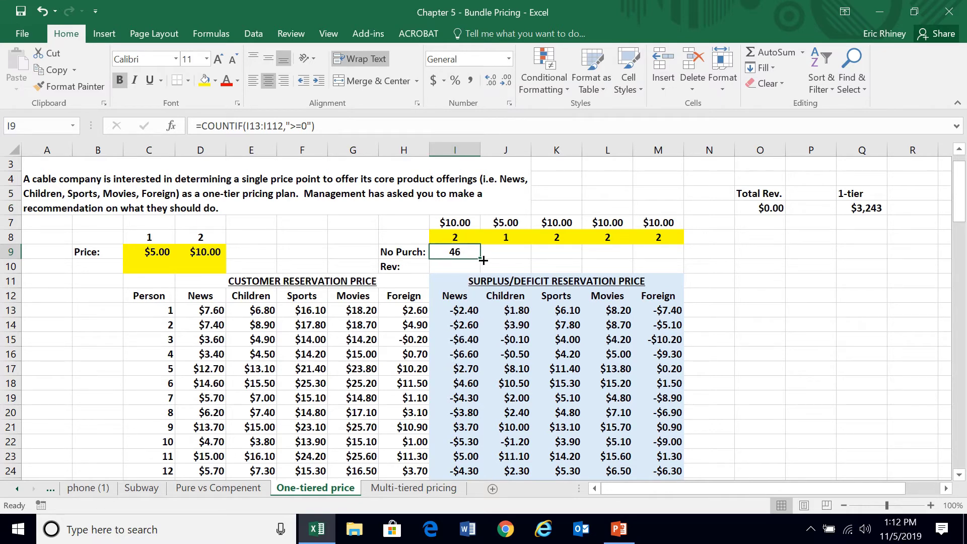
drag(480, 259, 667, 251)
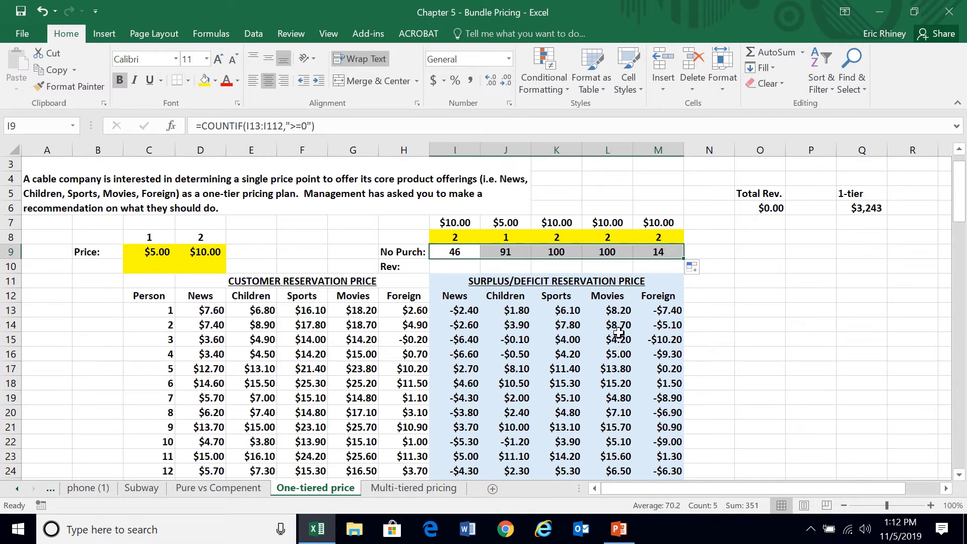
Set the Movies tier in L8 to 1 and review the surplus values down the customer list
click(607, 238)
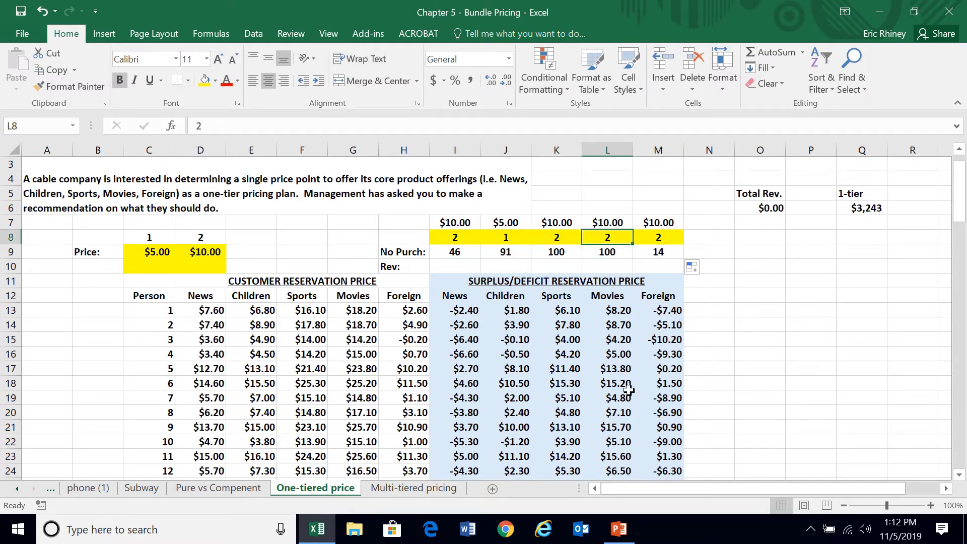
text(1)
key(Return)
key(Up)
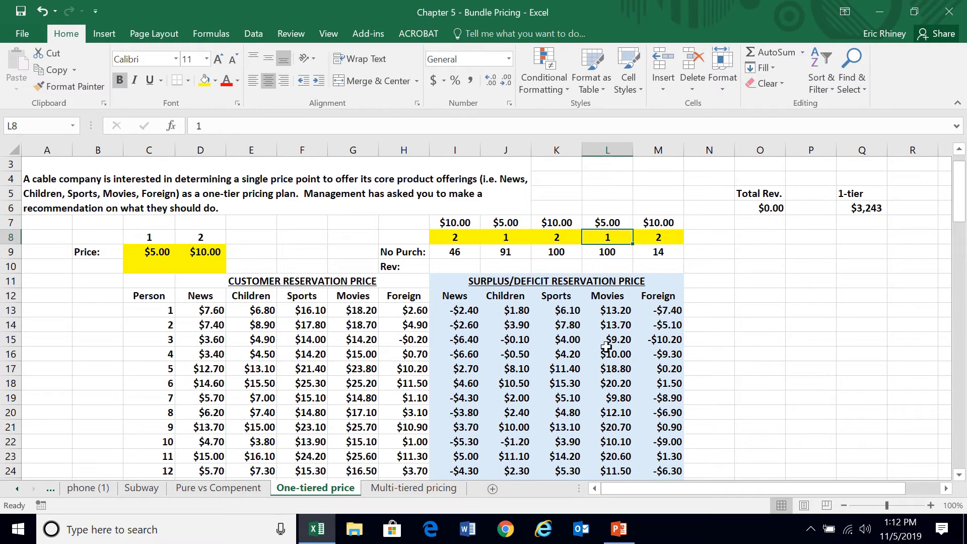
scroll(519, 376, down, 18)
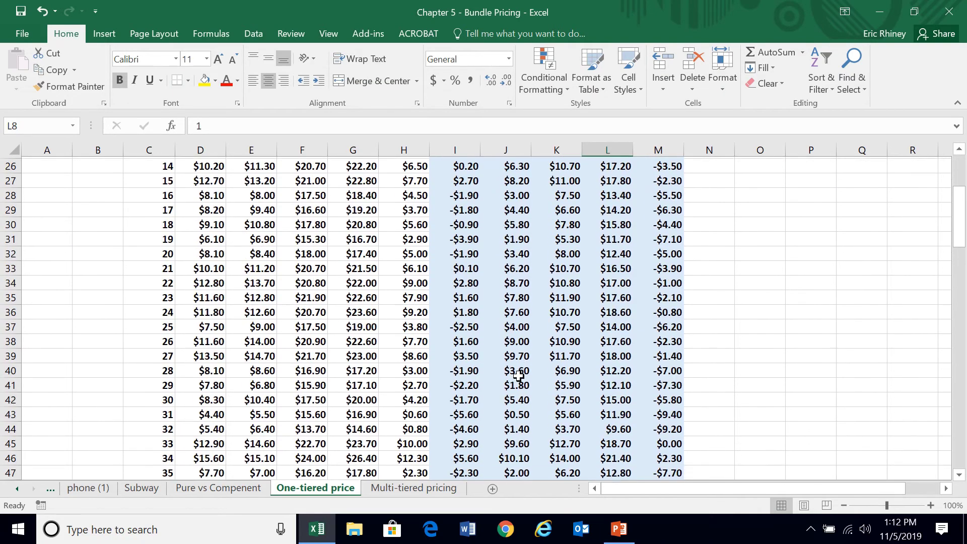
scroll(519, 376, down, 14)
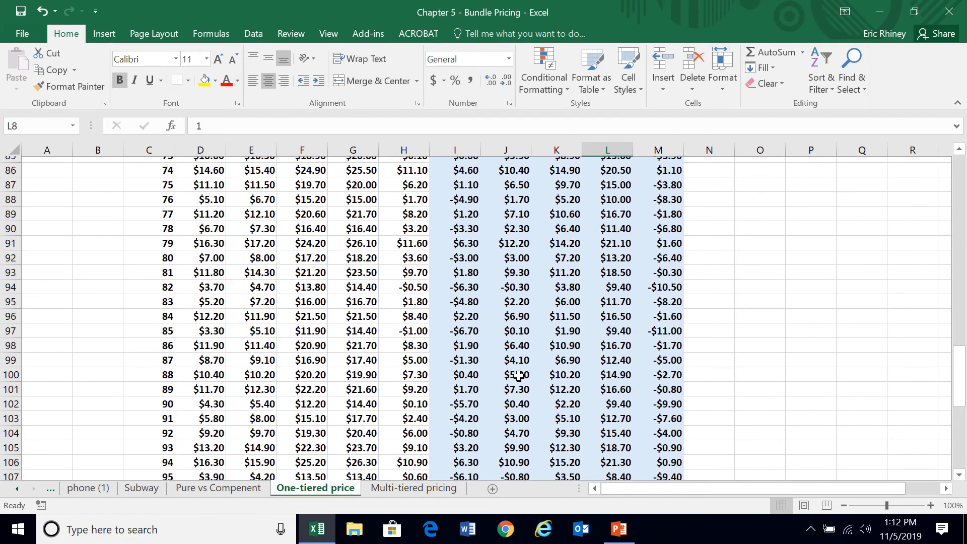
scroll(519, 376, up, 10)
scroll(518, 376, up, 20)
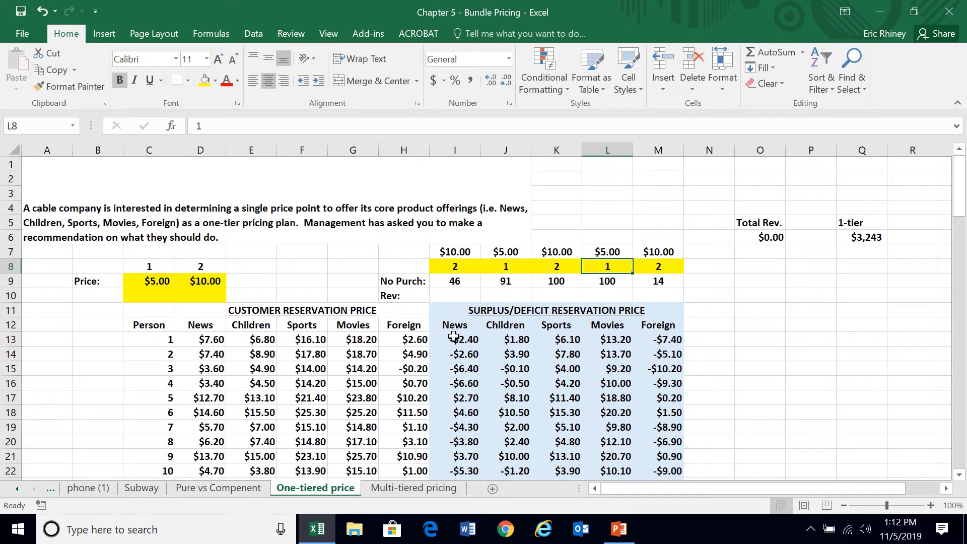
Calculate the News revenue in I10 as purchases times price with the formula =I9*I7
click(455, 296)
text(=)
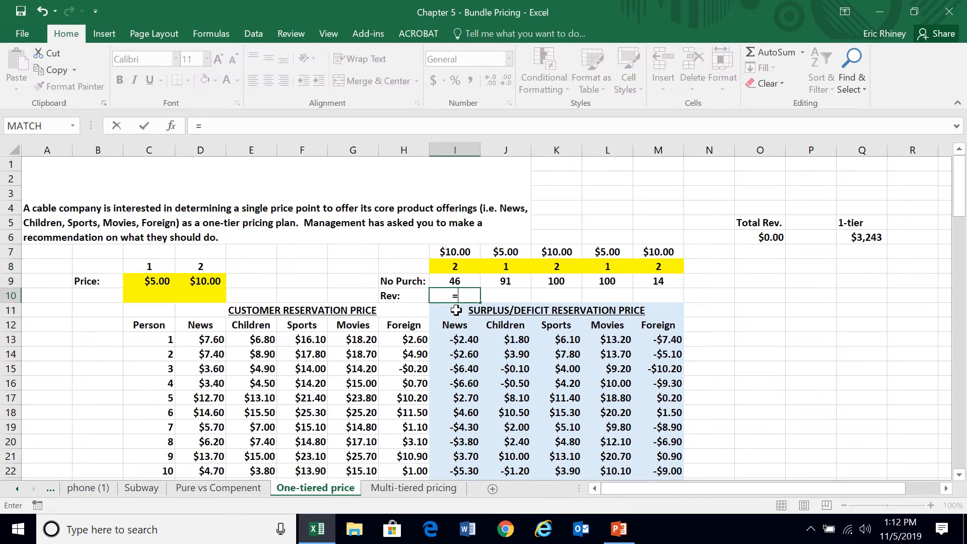
click(455, 283)
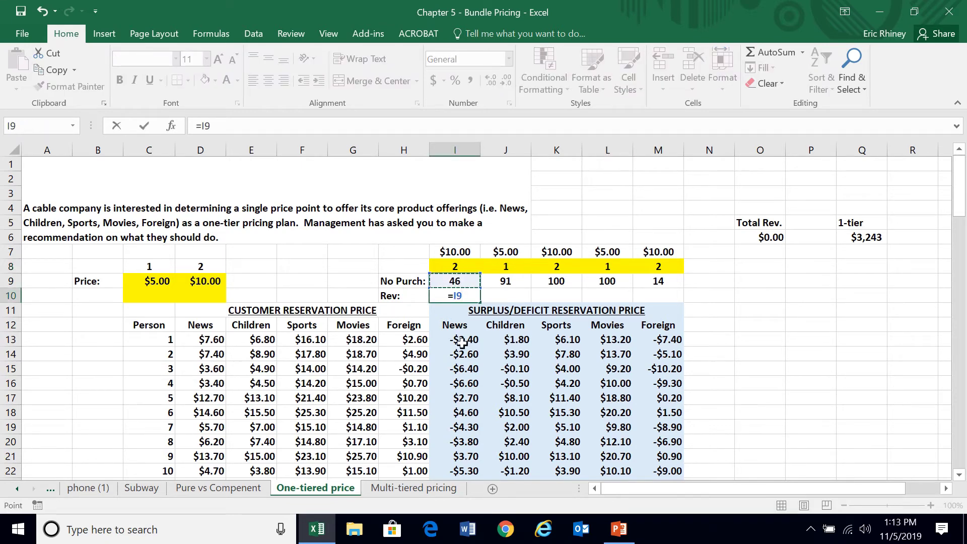
text(*)
click(453, 253)
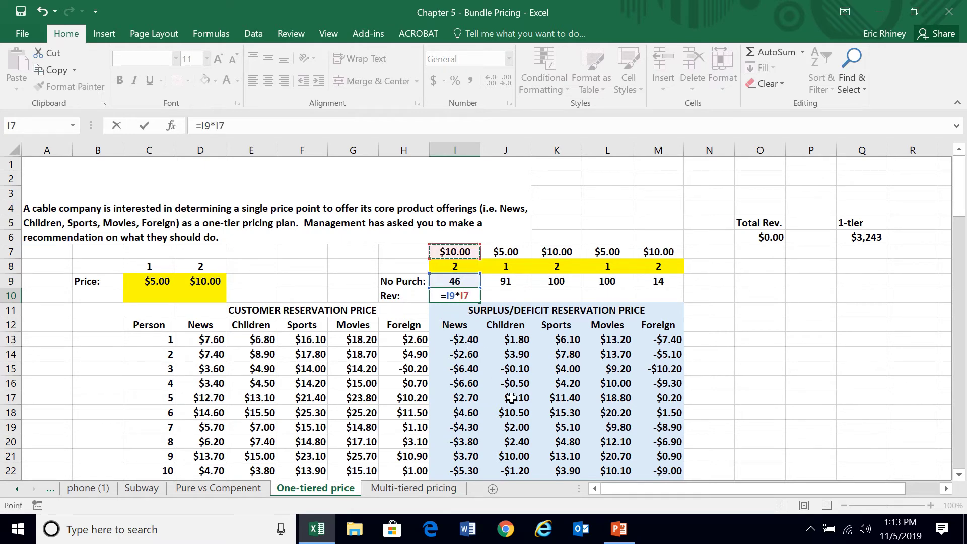
key(Return)
key(Up)
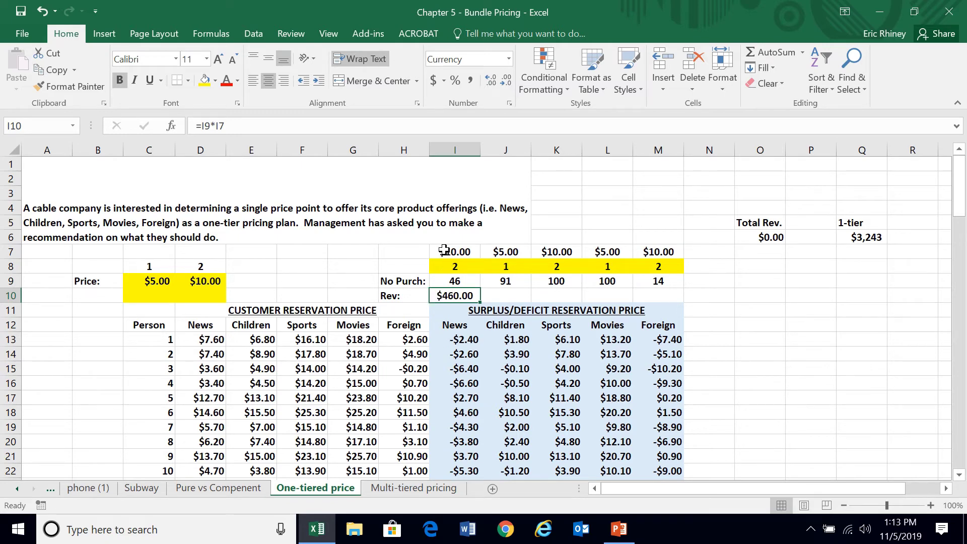
Try tier 1 for News in I8 and undo the change
click(450, 269)
text(1)
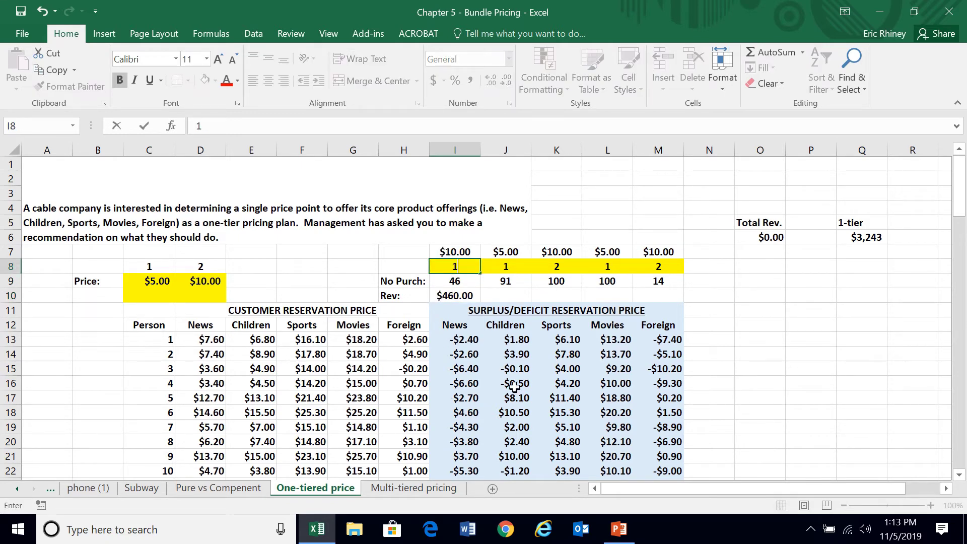
key(Return)
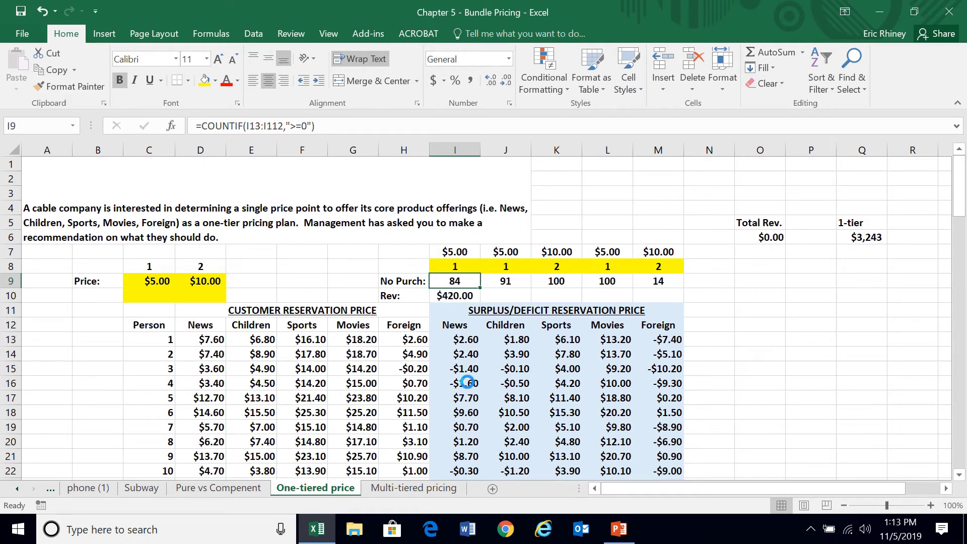
key(ctrl+z)
key(Down)
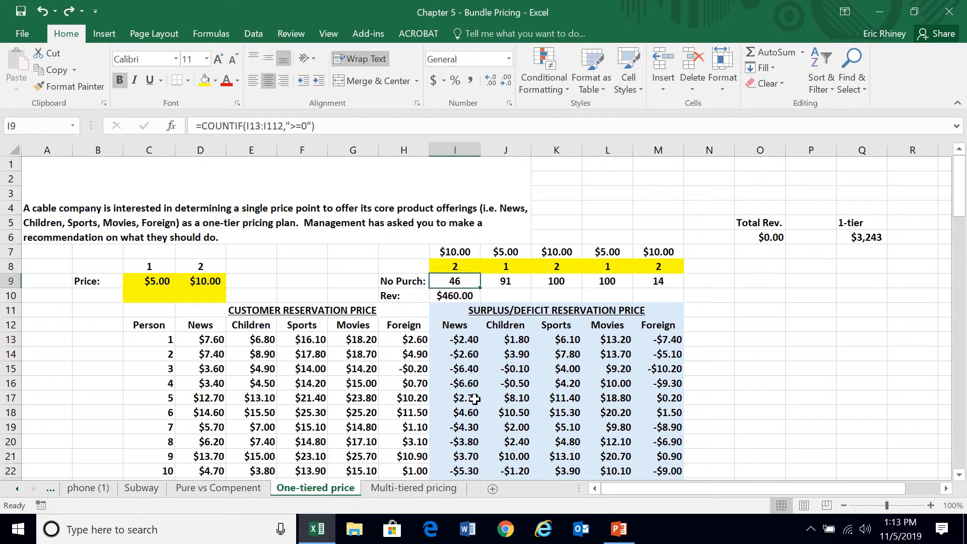
Fill the I10 revenue formula across to M10 and check the copied cells
click(471, 296)
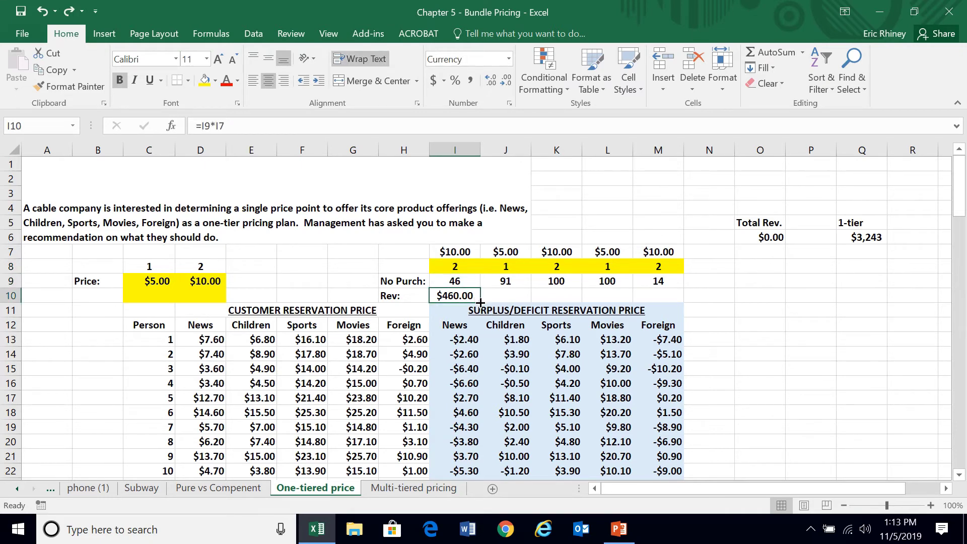
drag(481, 302, 683, 302)
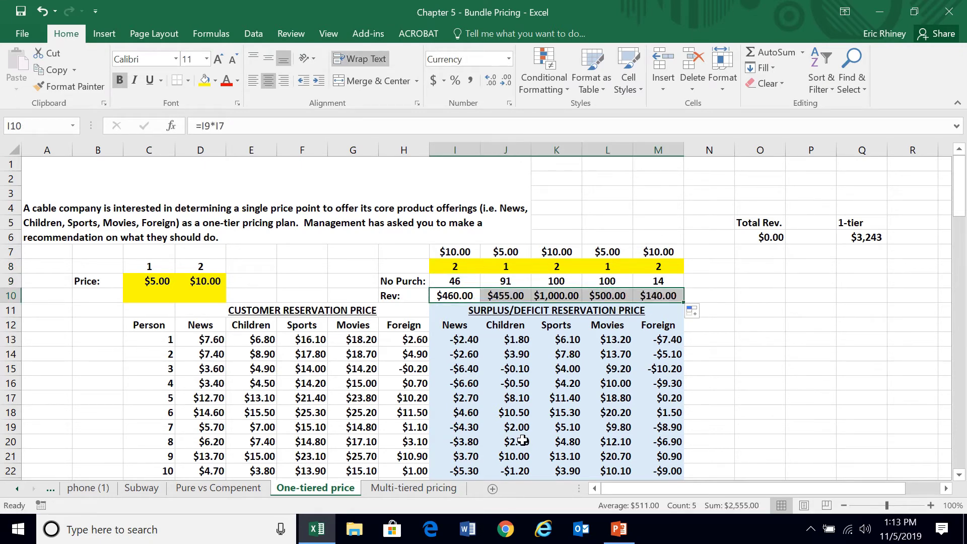
click(456, 296)
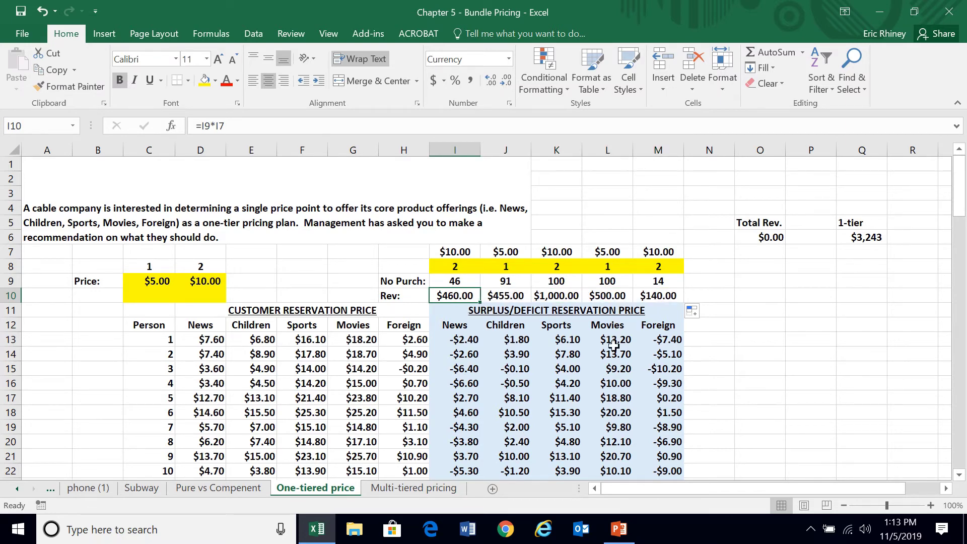
key(Right)
key(Right)
key(Right)
key(Right)
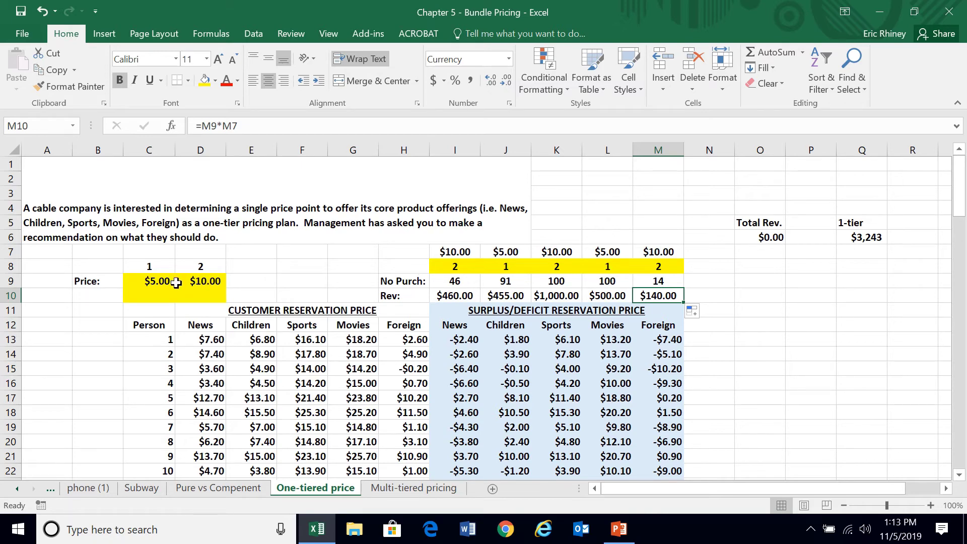
Copy the plain formatting of B10 onto C10:D10 to remove their yellow fill
click(94, 296)
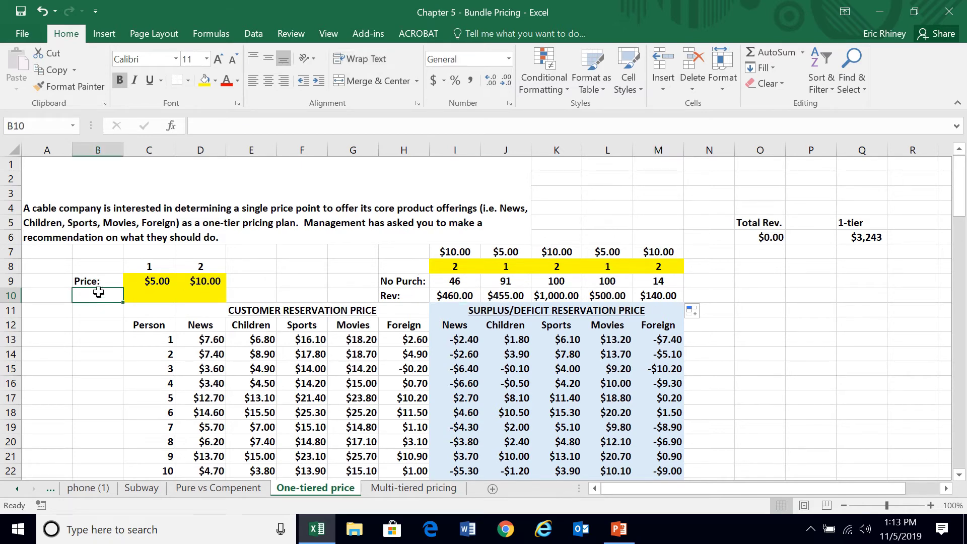
click(58, 89)
drag(156, 295, 186, 297)
click(255, 280)
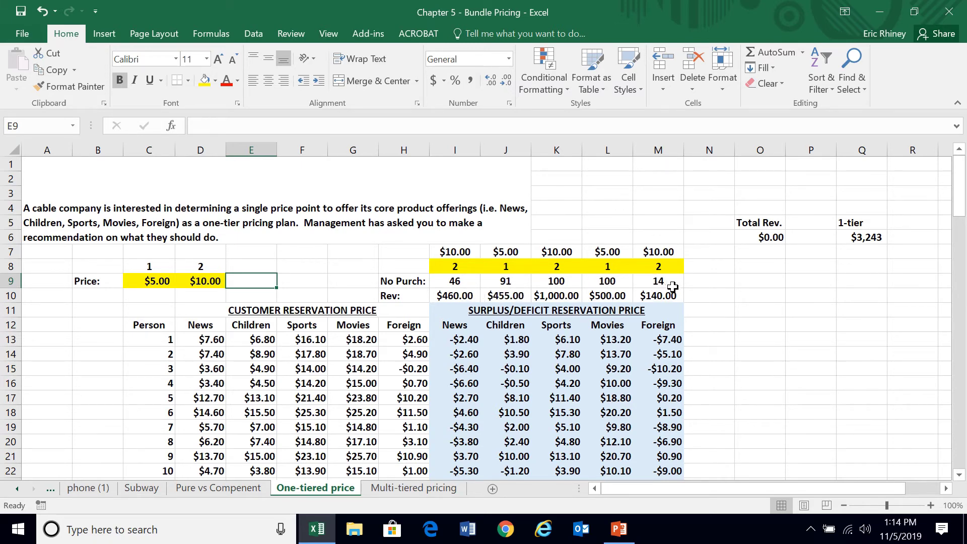
Total the channel revenues in O6 with =SUM(I10:M10) and highlight that cell in yellow
click(768, 236)
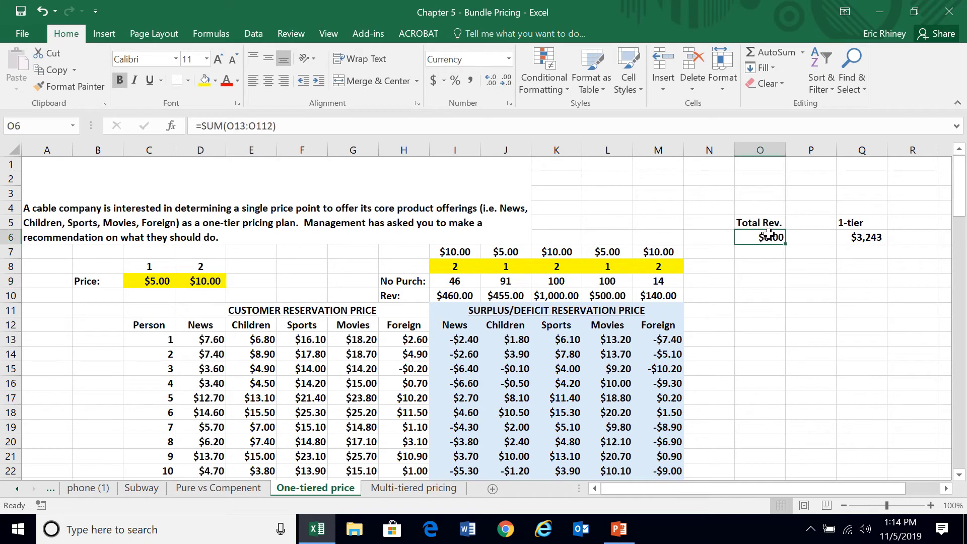
text(=sum()
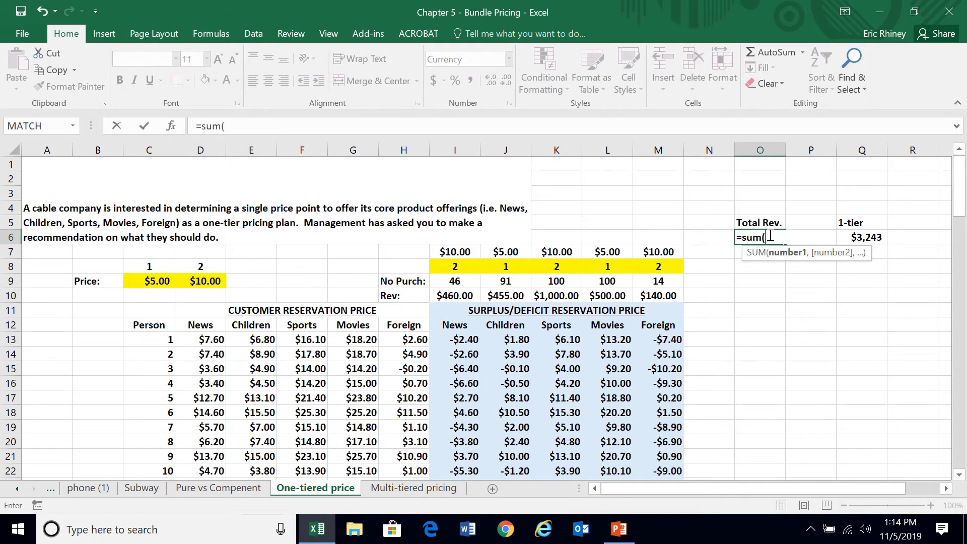
drag(469, 296, 651, 295)
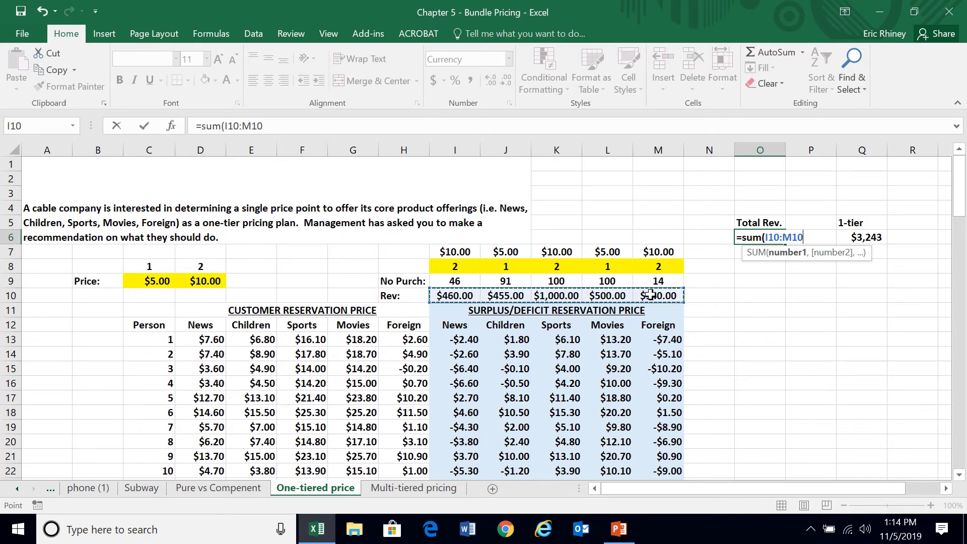
key(Return)
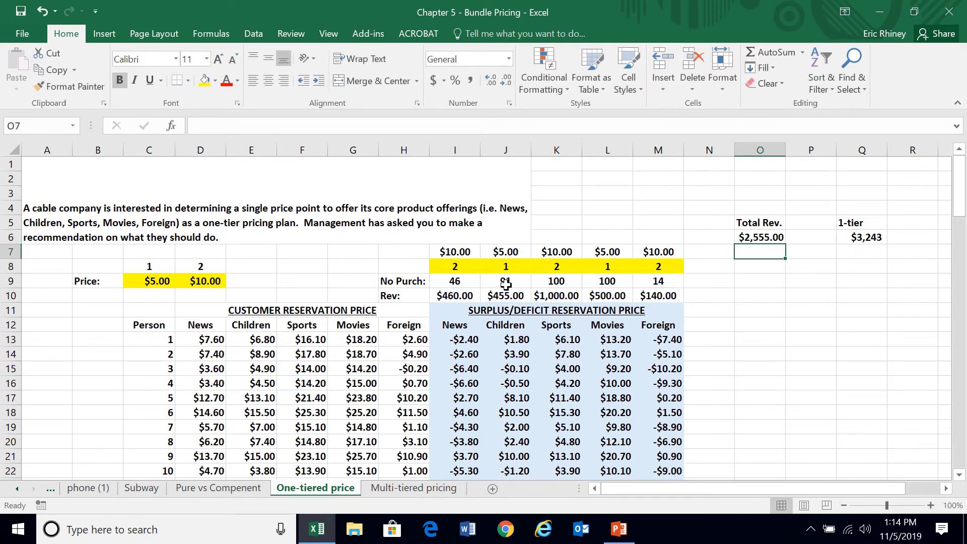
click(744, 237)
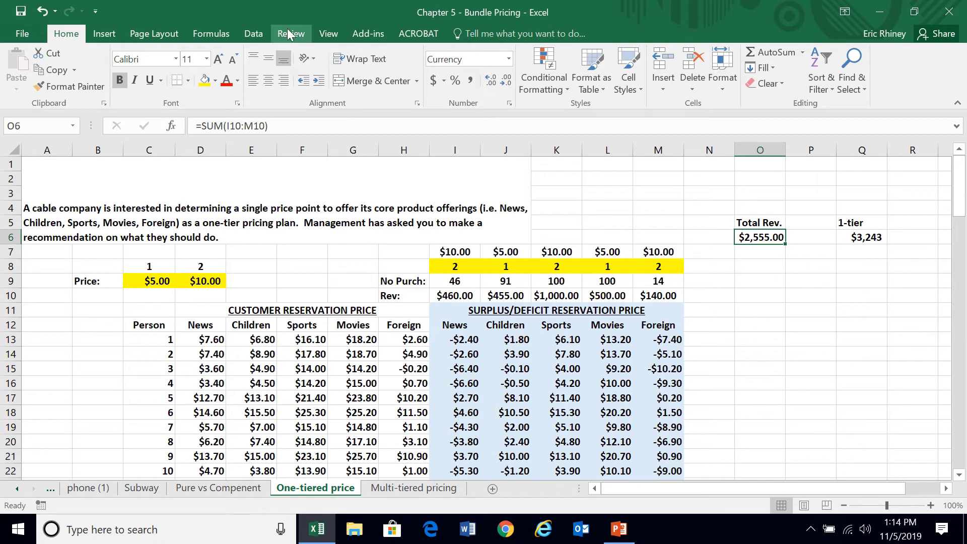
click(205, 81)
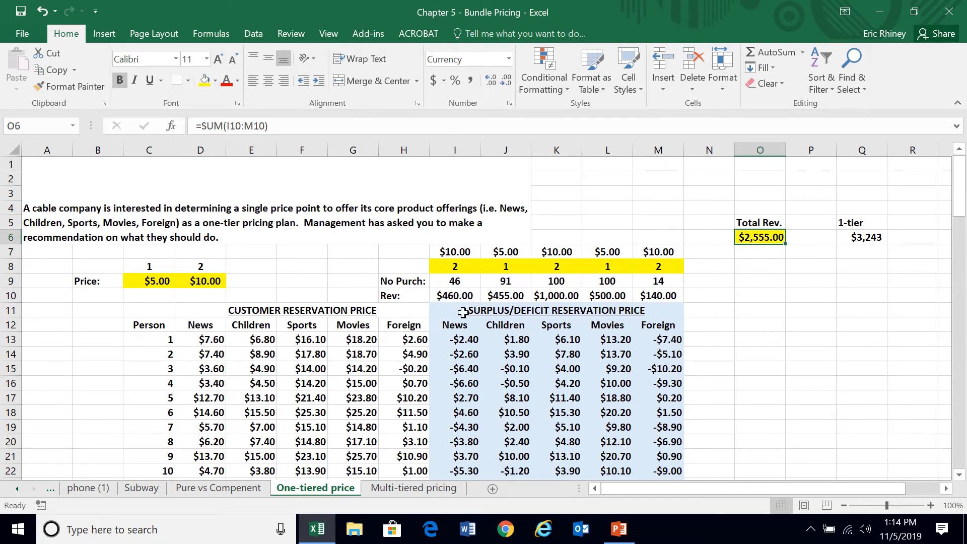
Open Solver and set the total revenue cell O6 as the objective to maximize
click(254, 33)
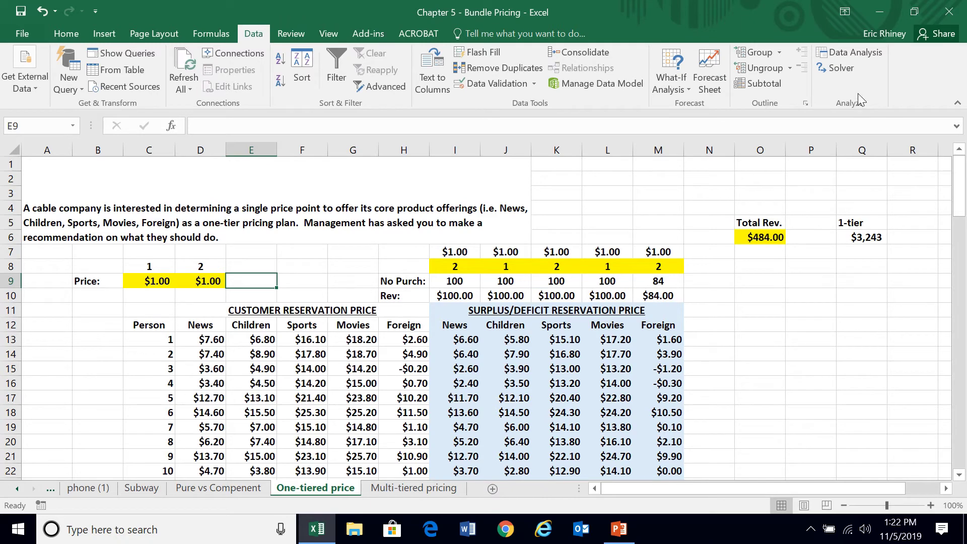
click(847, 70)
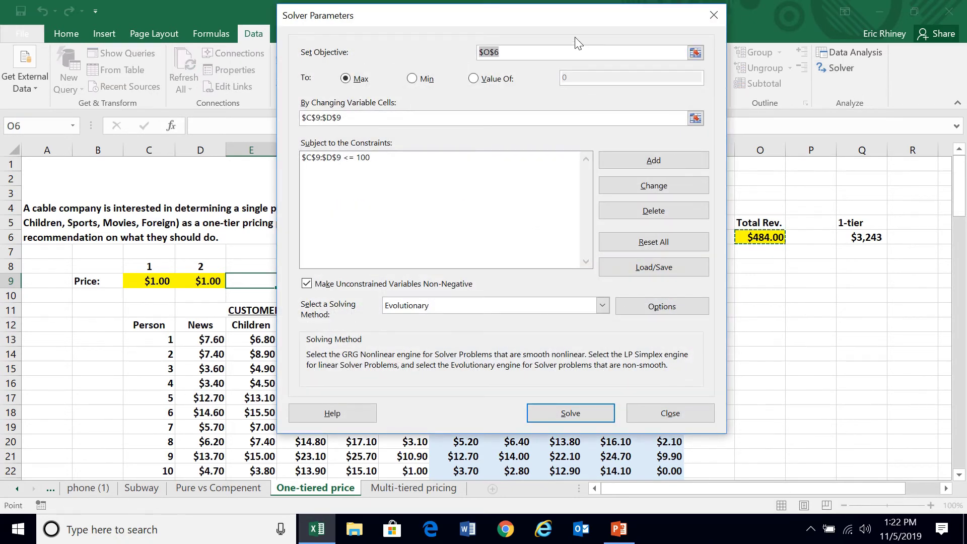
drag(557, 19, 545, 74)
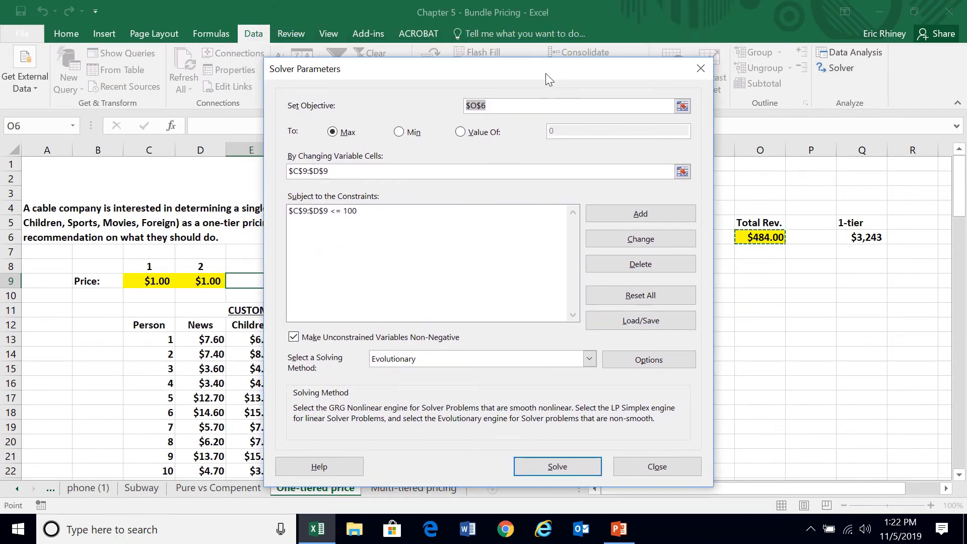
click(760, 241)
drag(542, 66, 729, 52)
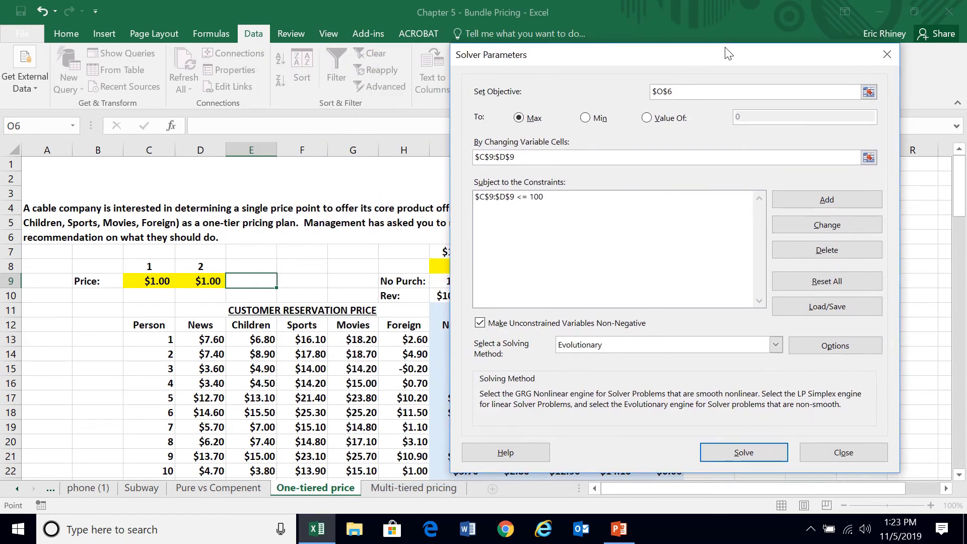
Set Solver's changing variable cells to the tier prices C9:D9 and the channel tiers I8:M8
click(526, 160)
key(ctrl+a)
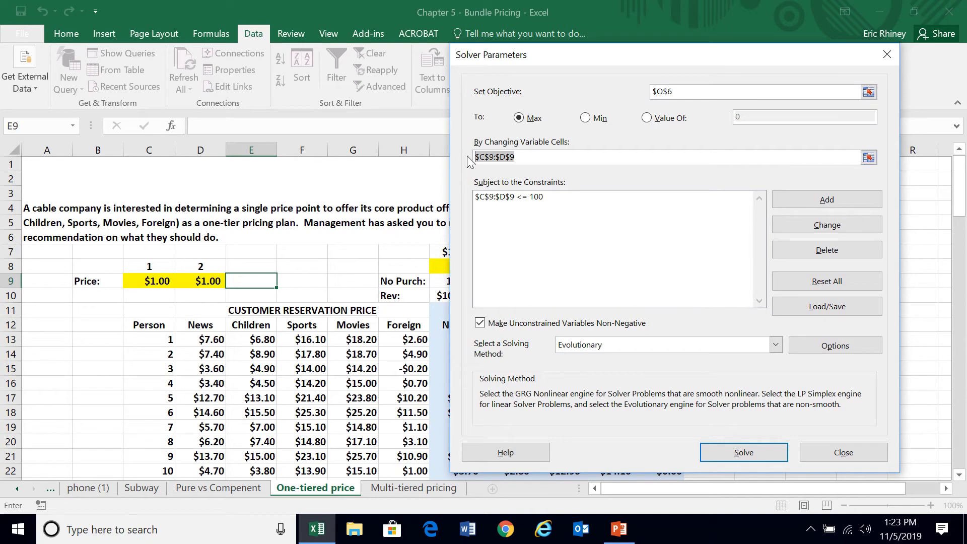
drag(134, 280, 189, 278)
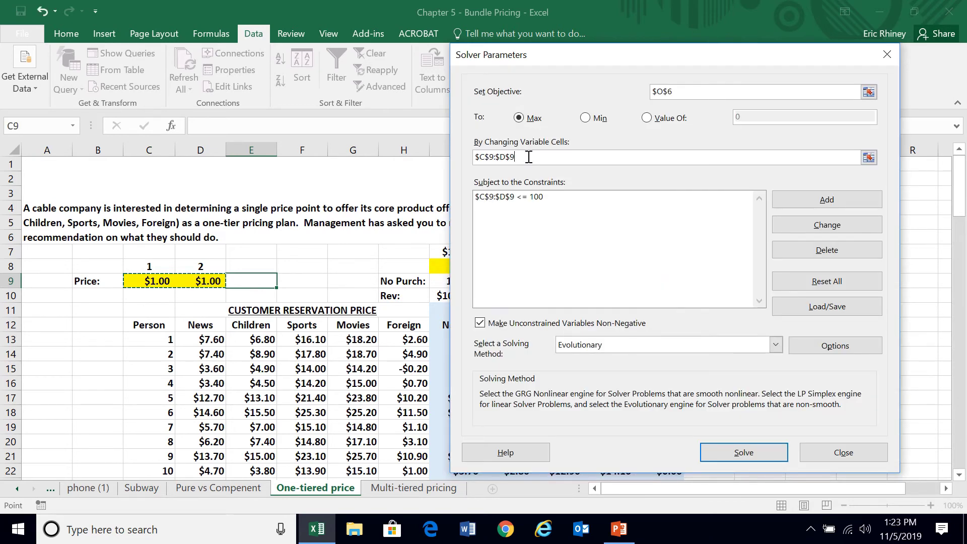
drag(556, 63, 74, 79)
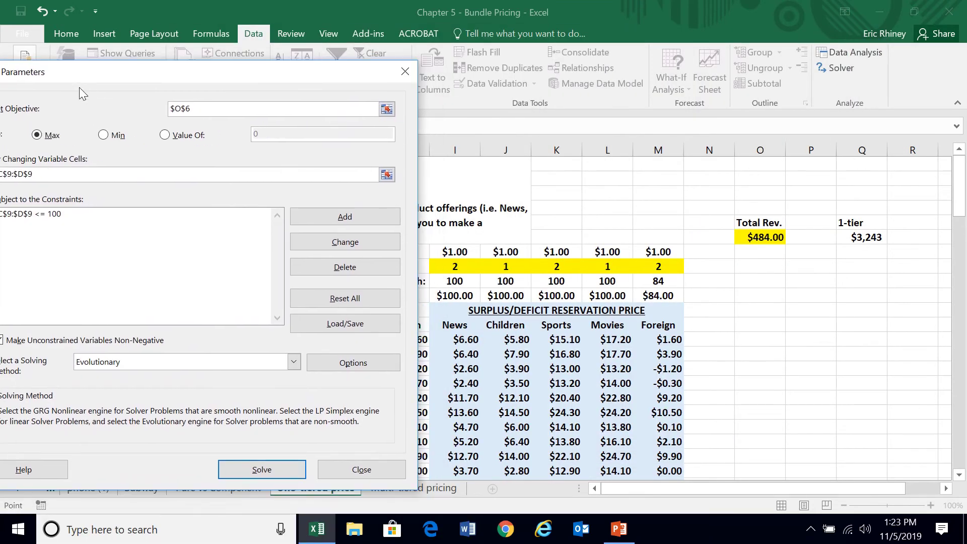
text(,)
drag(446, 266, 645, 270)
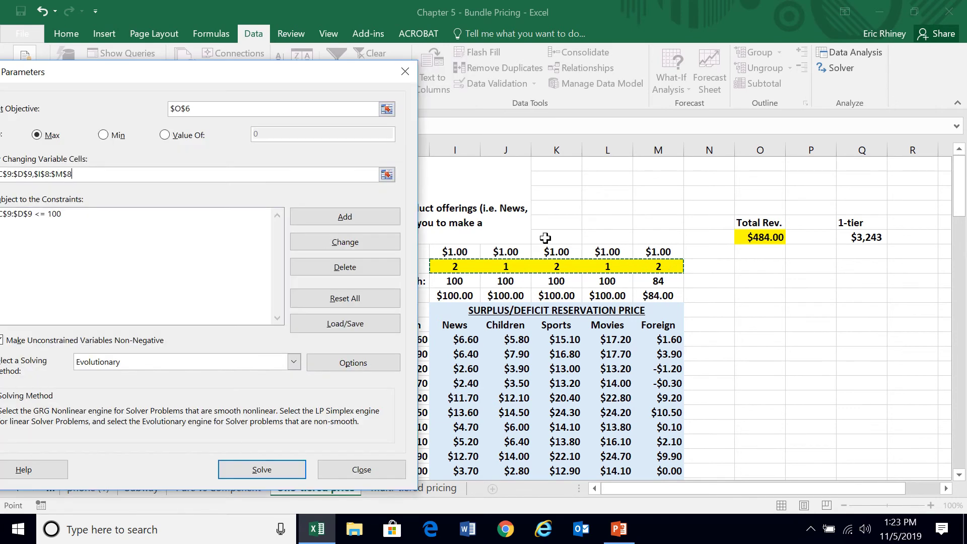
drag(258, 75, 644, 24)
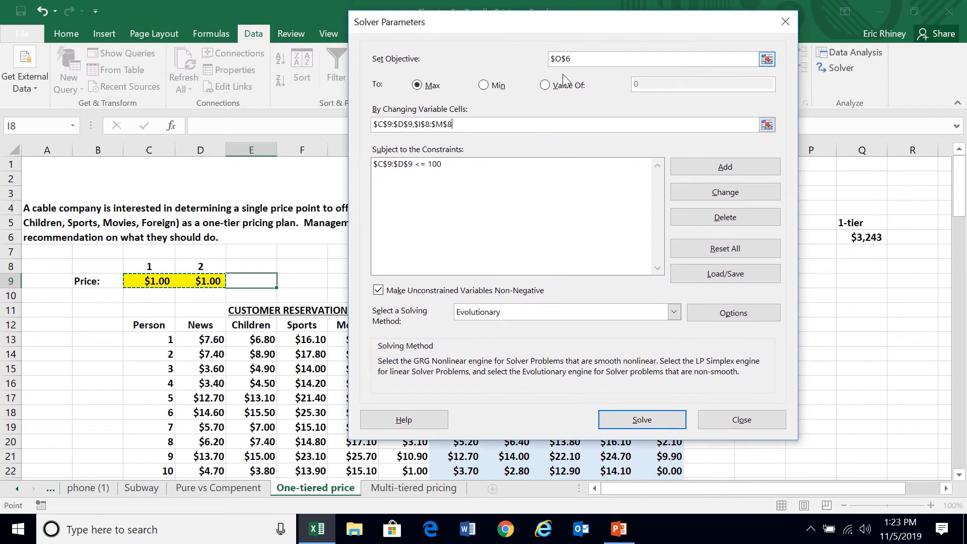
Edit the existing price constraint, re-entering the tier prices C9:D9 as its cell reference with the <= 100 limit
click(434, 165)
click(700, 197)
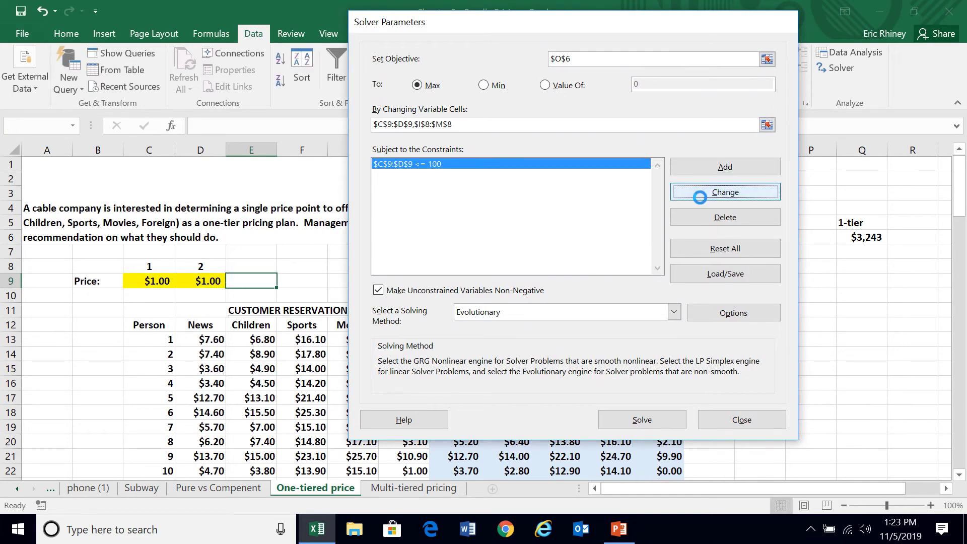
drag(151, 276, 207, 280)
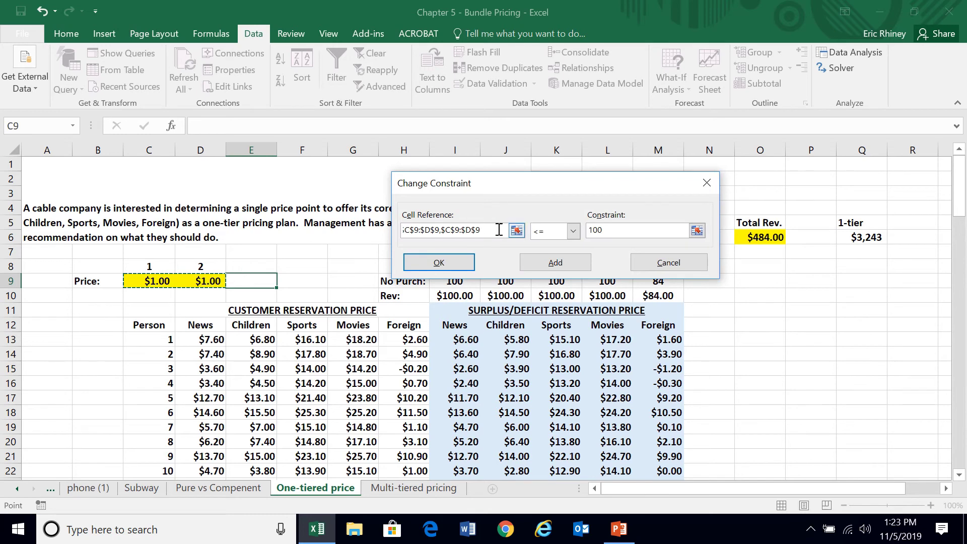
drag(499, 230, 388, 224)
key(BackSpace)
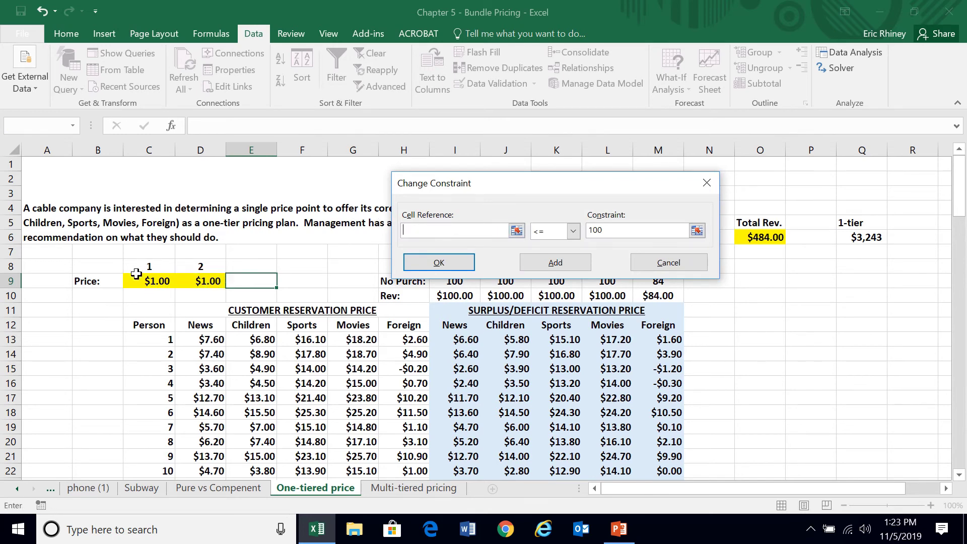
drag(138, 279, 200, 279)
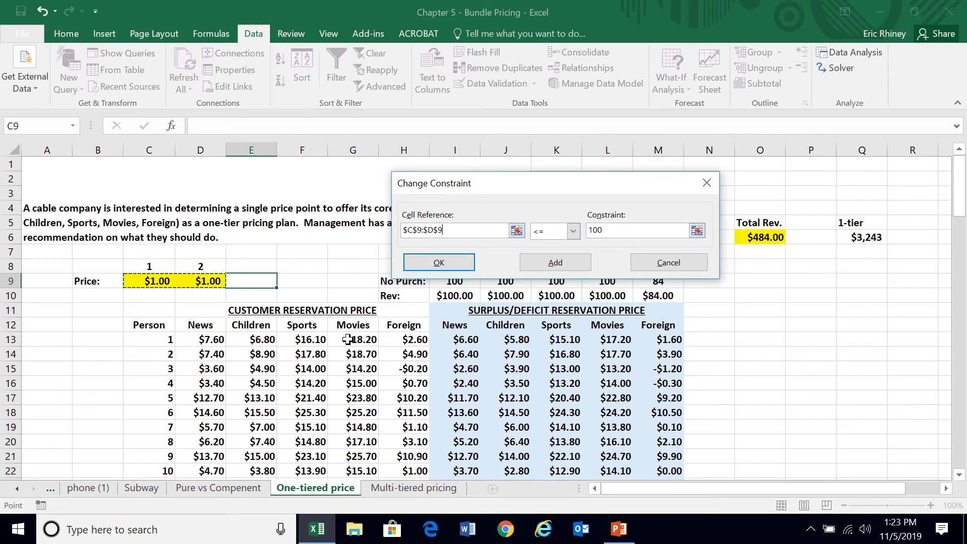
click(438, 264)
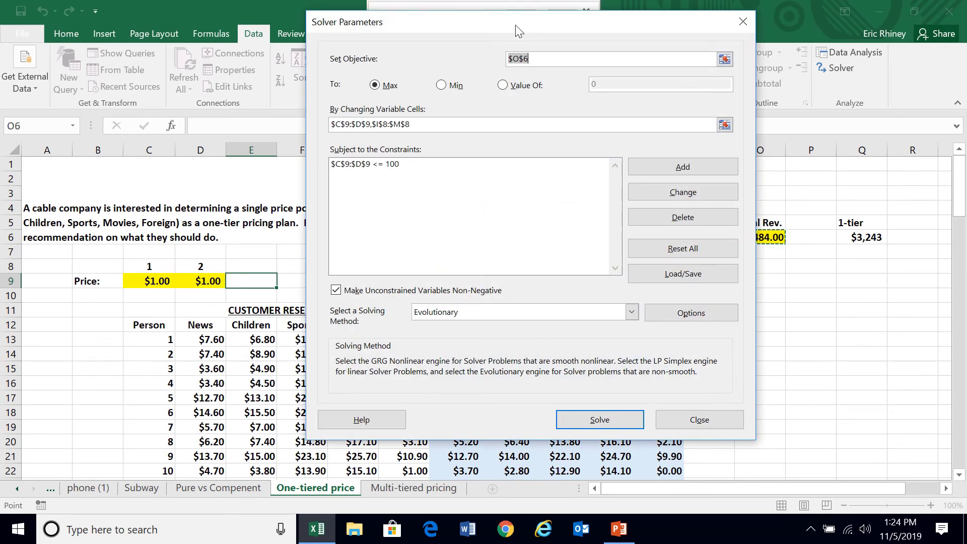
Add a Solver constraint limiting the channel tiers I8:M8 to <= 2
drag(500, 27, 187, 57)
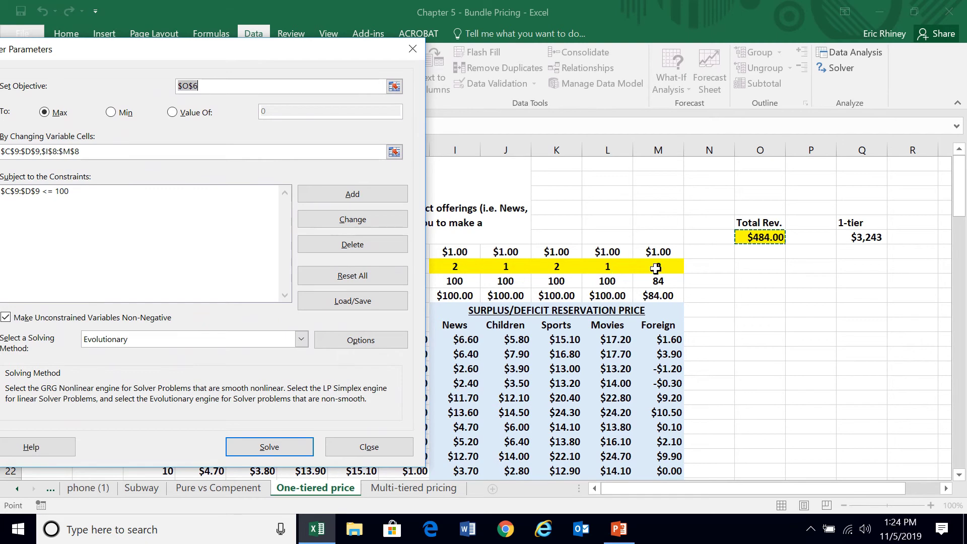
drag(346, 51, 740, 49)
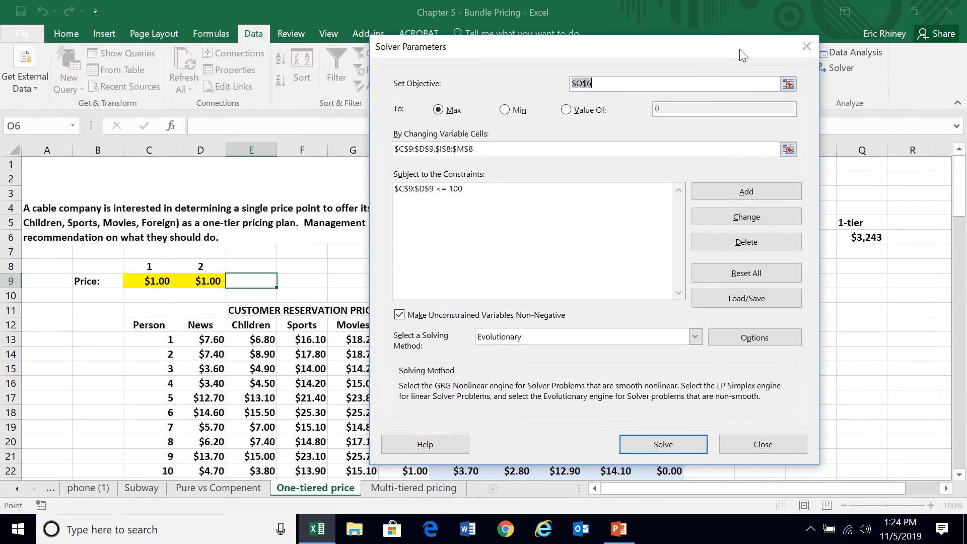
click(740, 191)
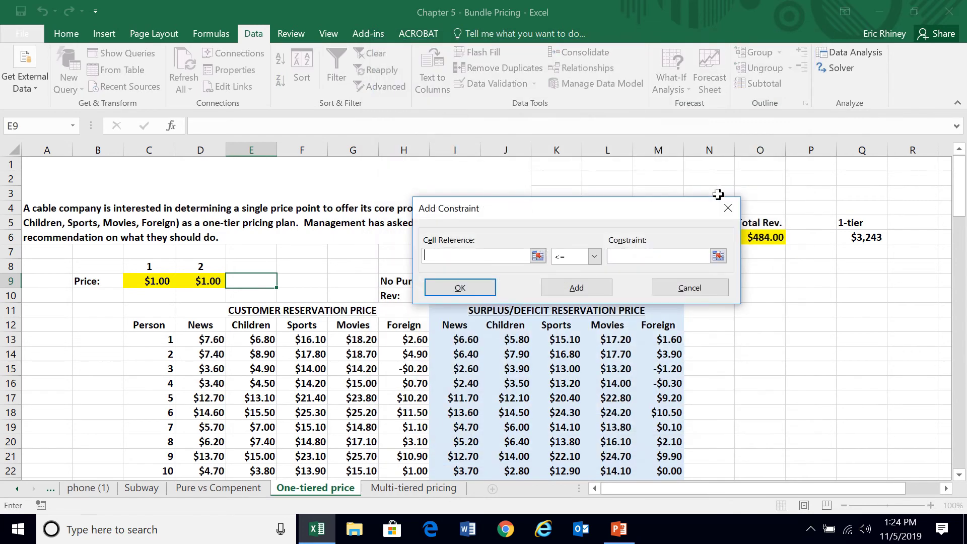
drag(523, 208, 517, 120)
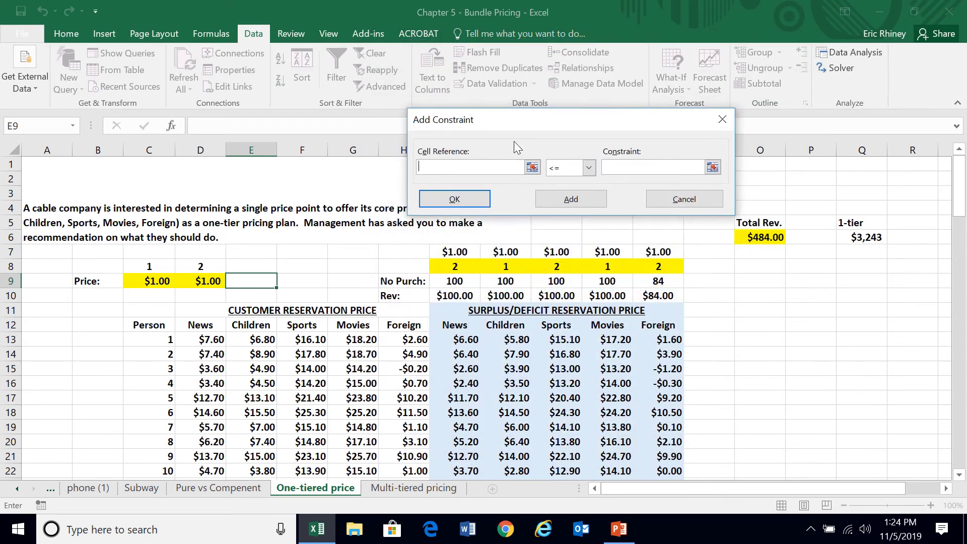
click(463, 266)
drag(463, 266, 652, 267)
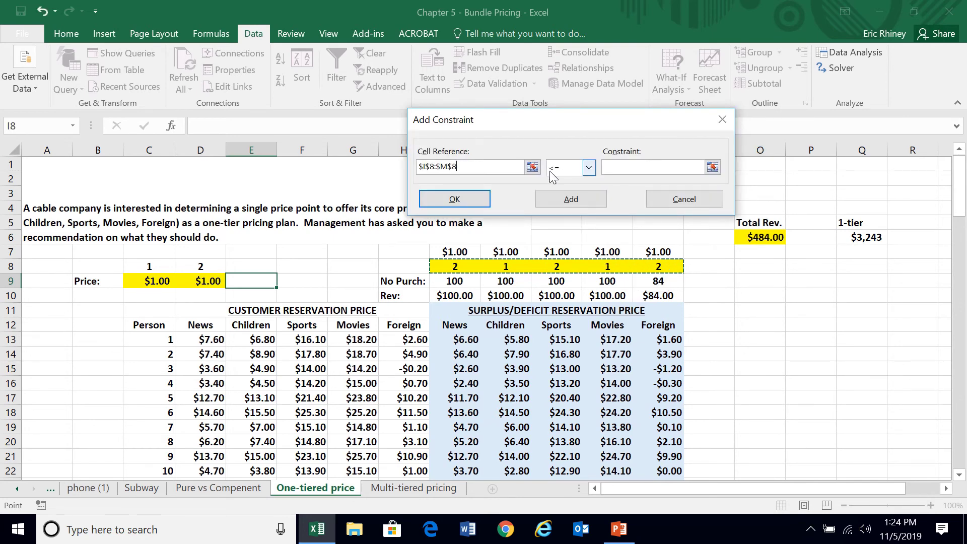
click(621, 170)
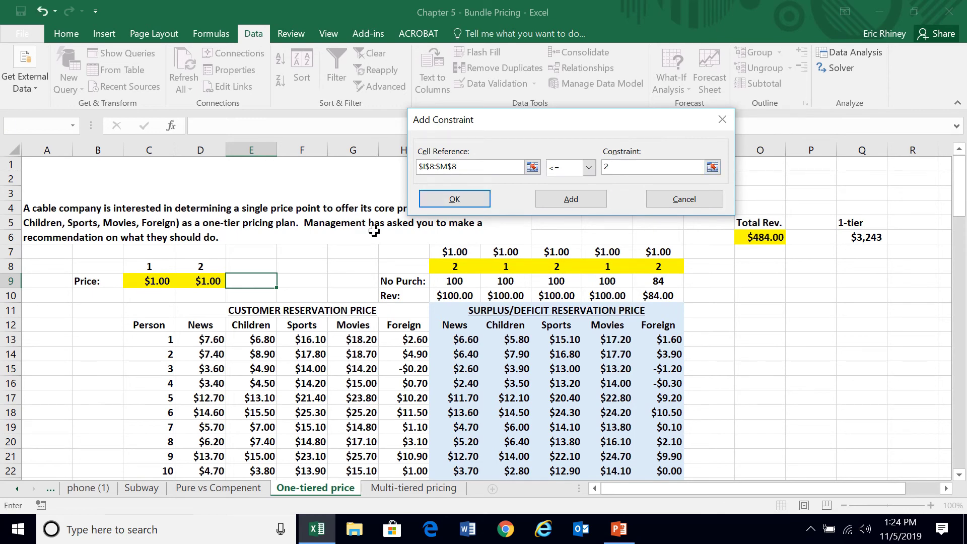
click(458, 199)
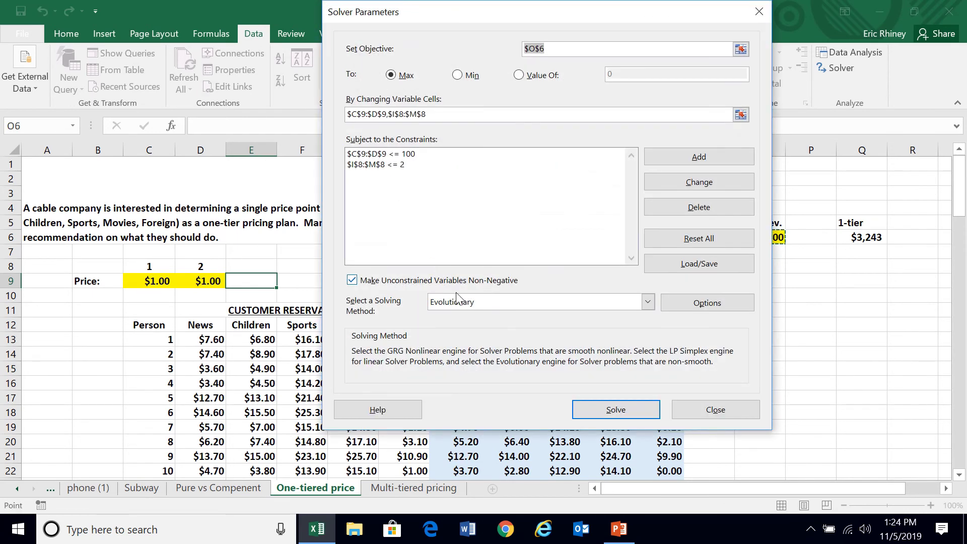
Add a Solver constraint requiring the channel tiers I8:M8 to be >= 1
click(681, 166)
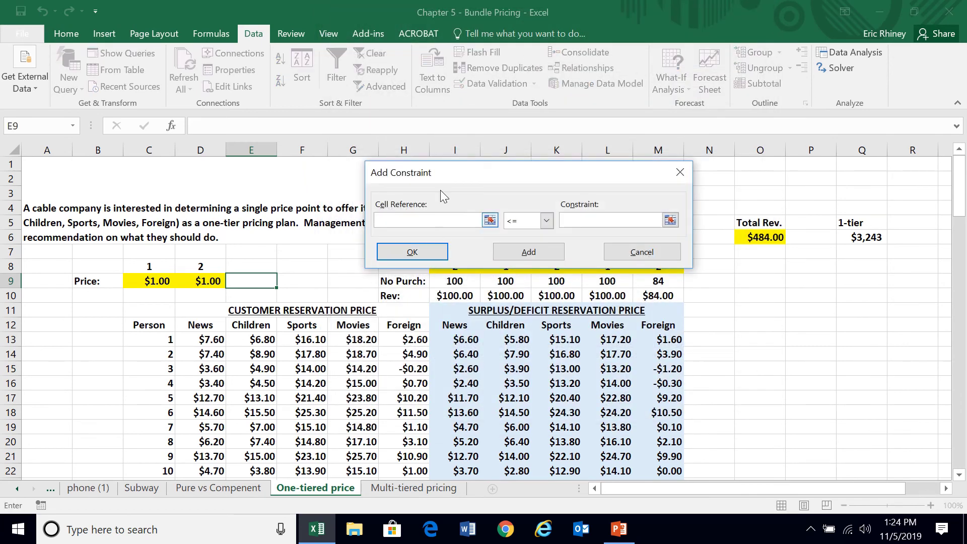
drag(446, 254, 644, 264)
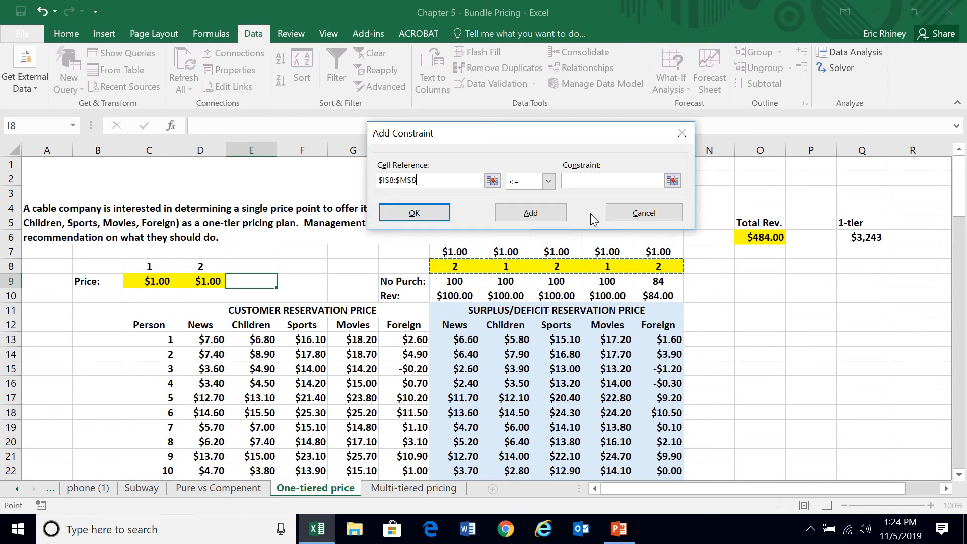
click(548, 182)
click(521, 219)
click(573, 180)
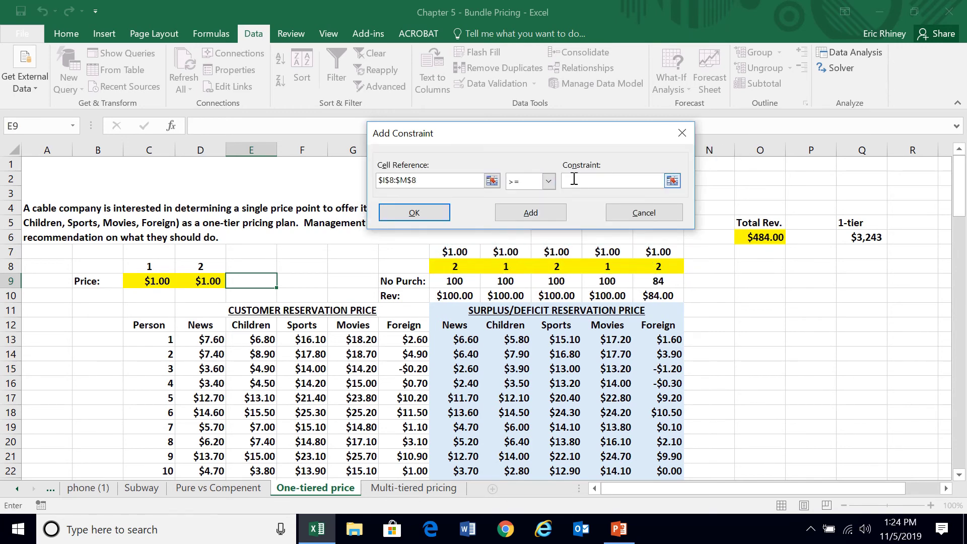
text(1)
click(509, 217)
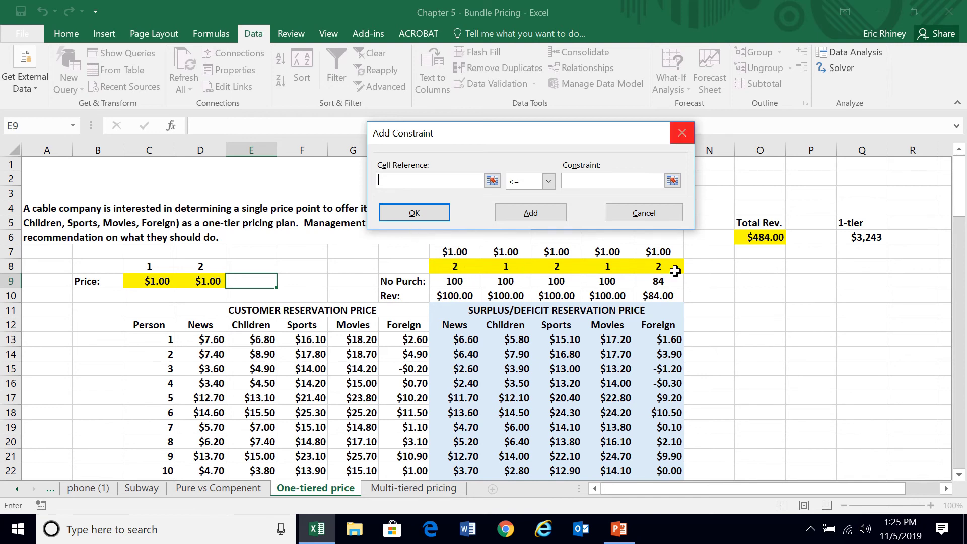
Add an integer constraint on the channel tiers I8:M8 and return to the Solver parameters
drag(443, 267, 637, 265)
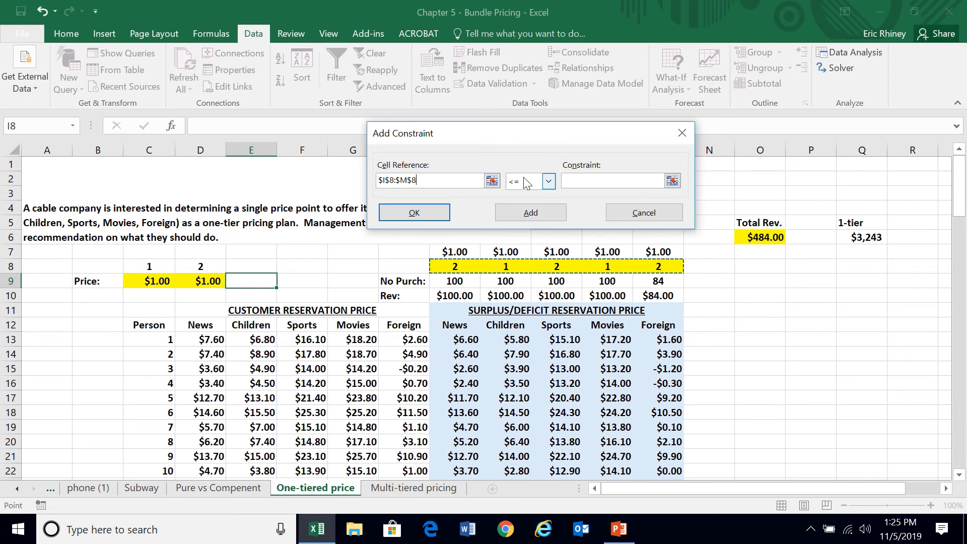
click(548, 182)
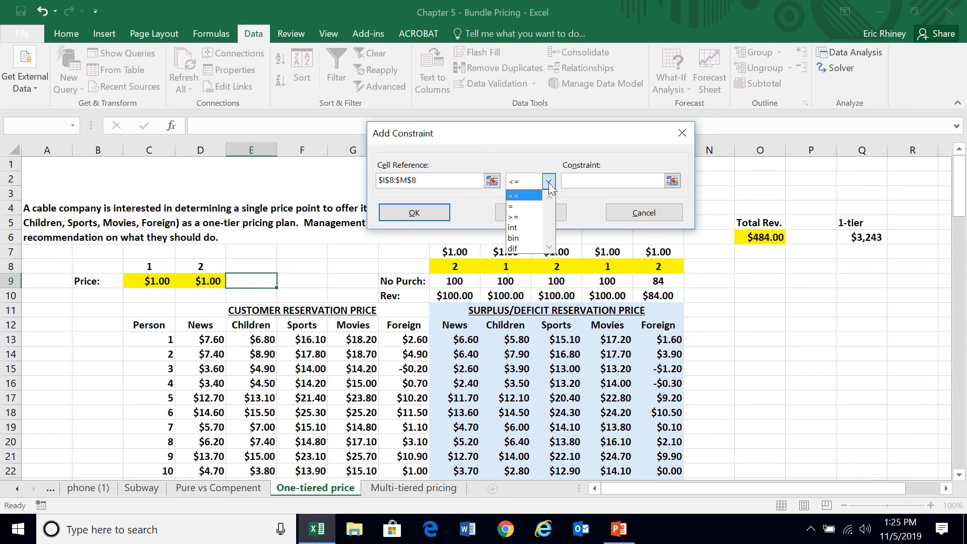
click(524, 227)
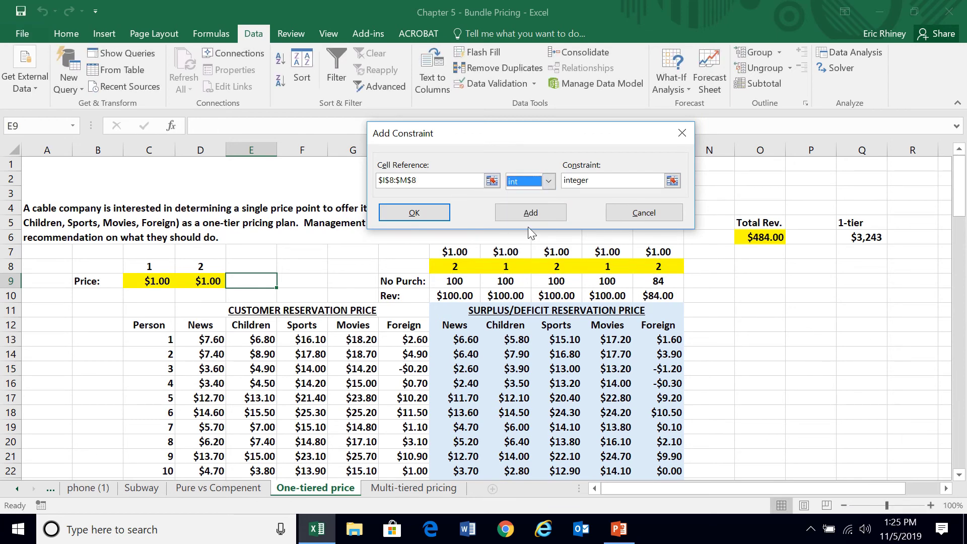
click(434, 209)
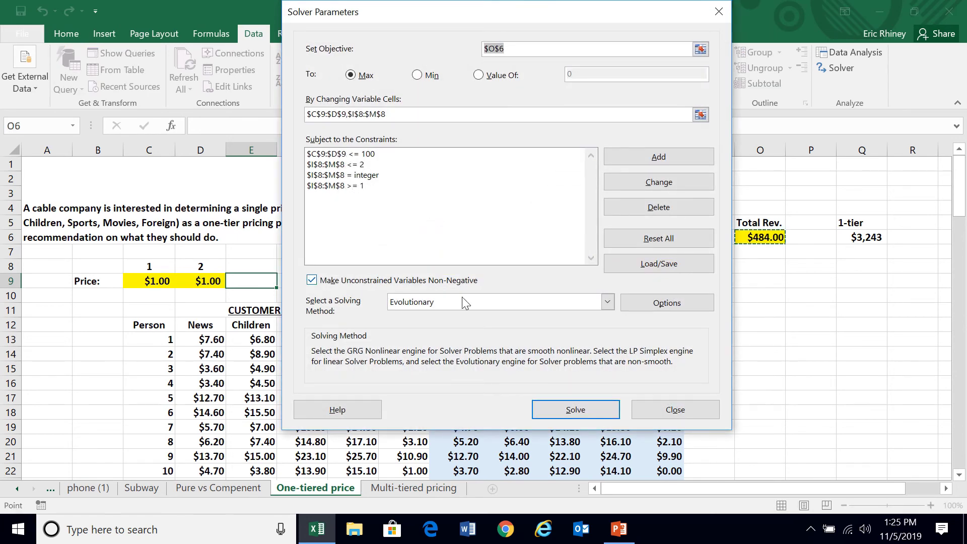
Run Solver with the Evolutionary method, keep its solution, and select the total revenue cell O6
drag(423, 14, 280, 14)
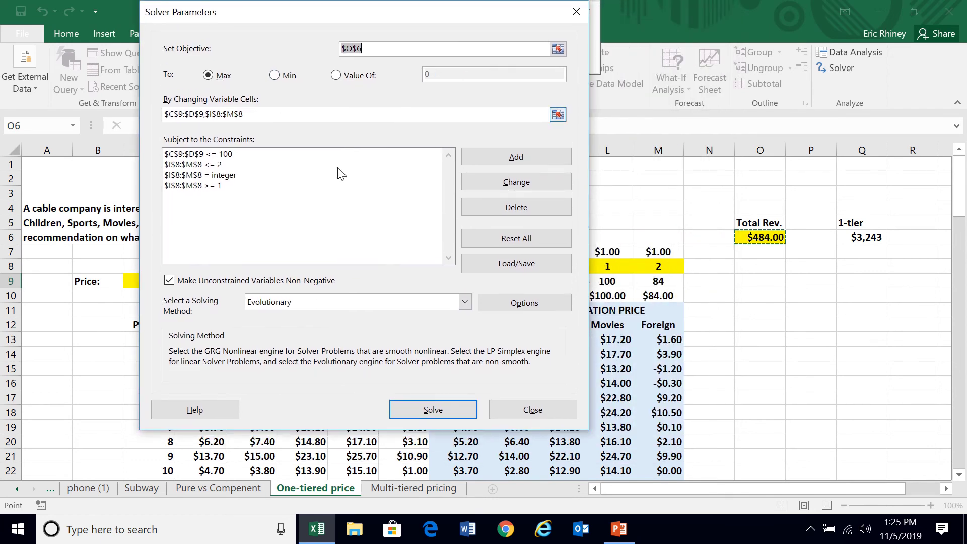
click(410, 412)
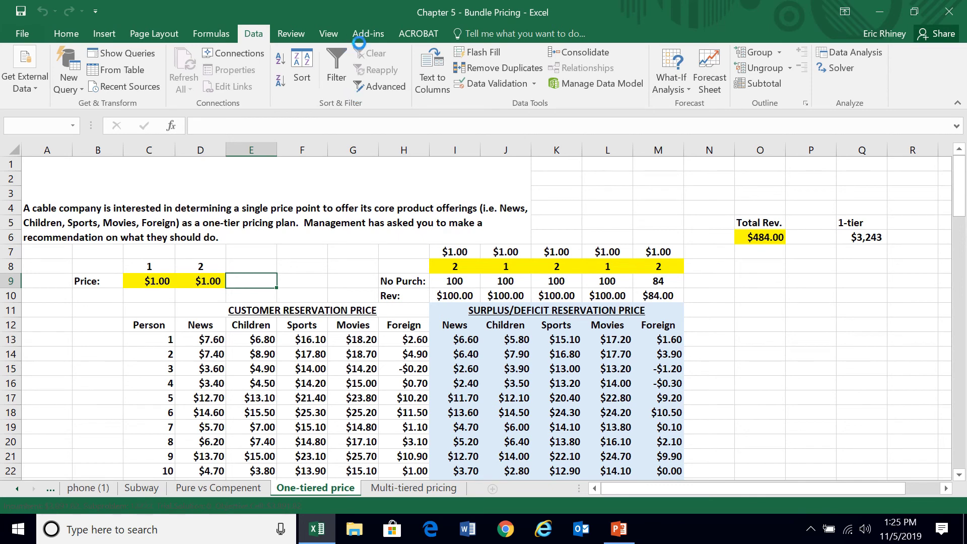
mouse_move(475, 10)
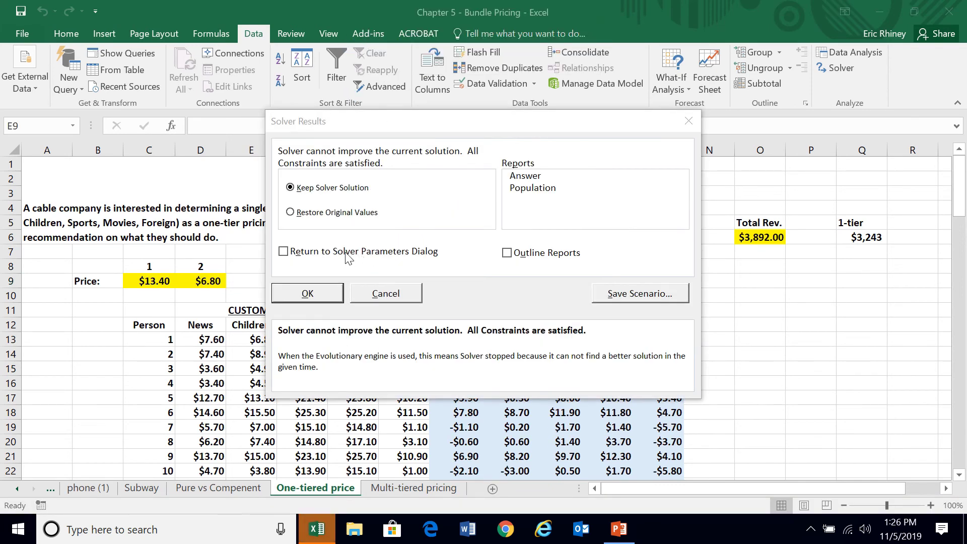
click(316, 294)
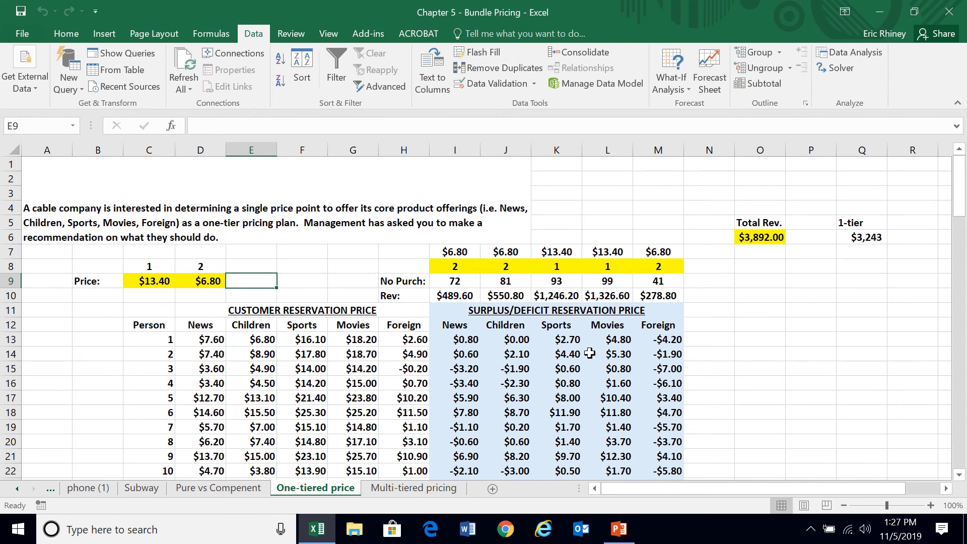
click(754, 240)
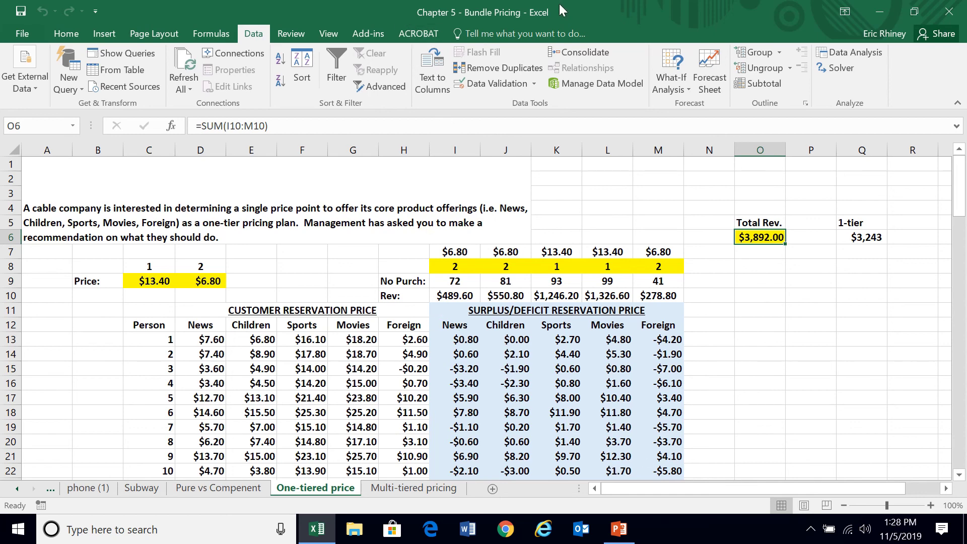
mouse_move(586, 11)
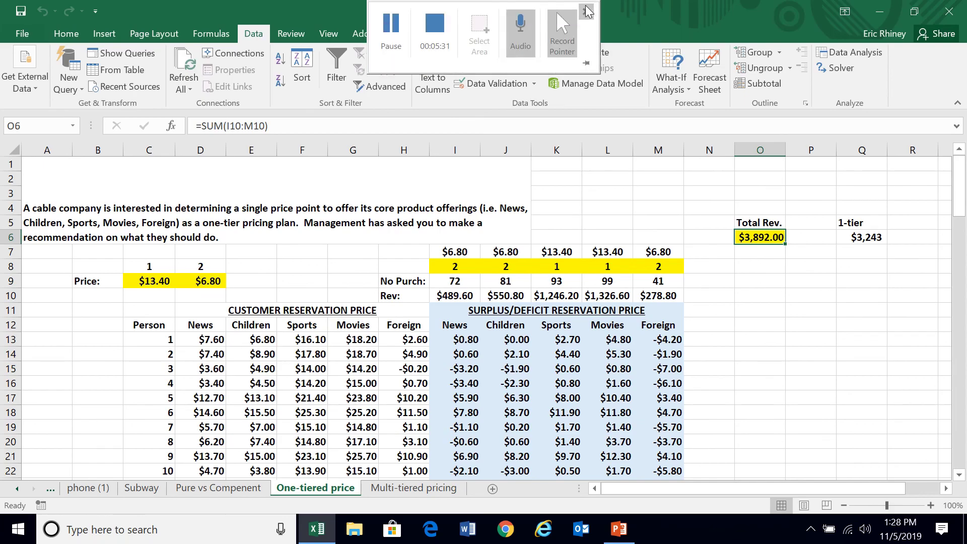